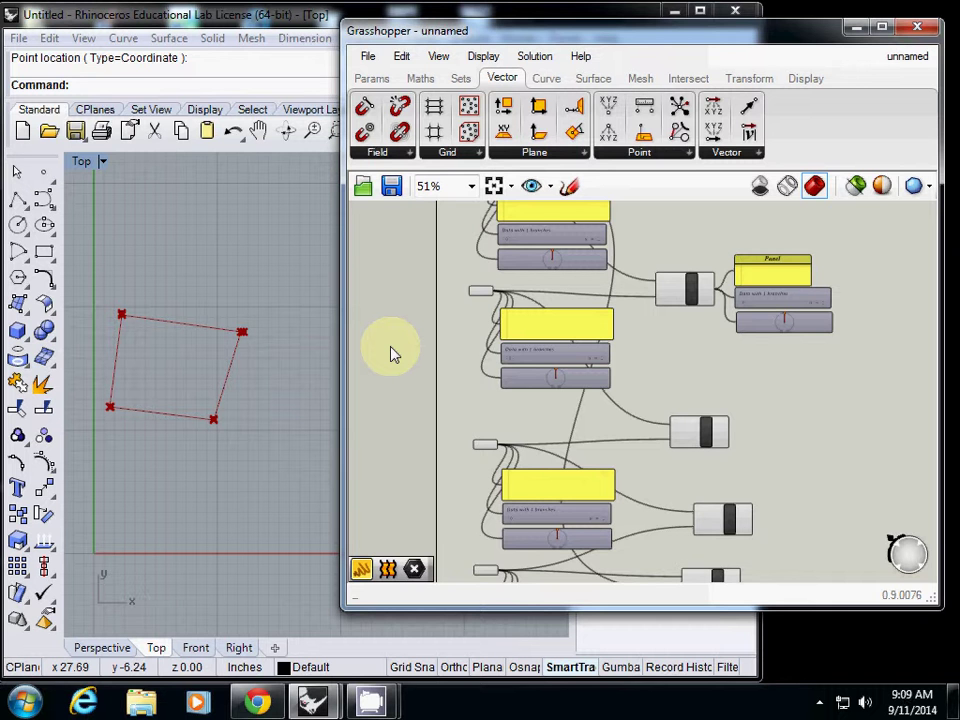
# Add a Deconstruct Point component from Vector > Point to the canvas
pyautogui.scroll(-3, 392, 354)
pyautogui.moveTo(529, 339); pyautogui.dragTo(657, 324, button='right')
pyautogui.scroll(5, 484, 424)
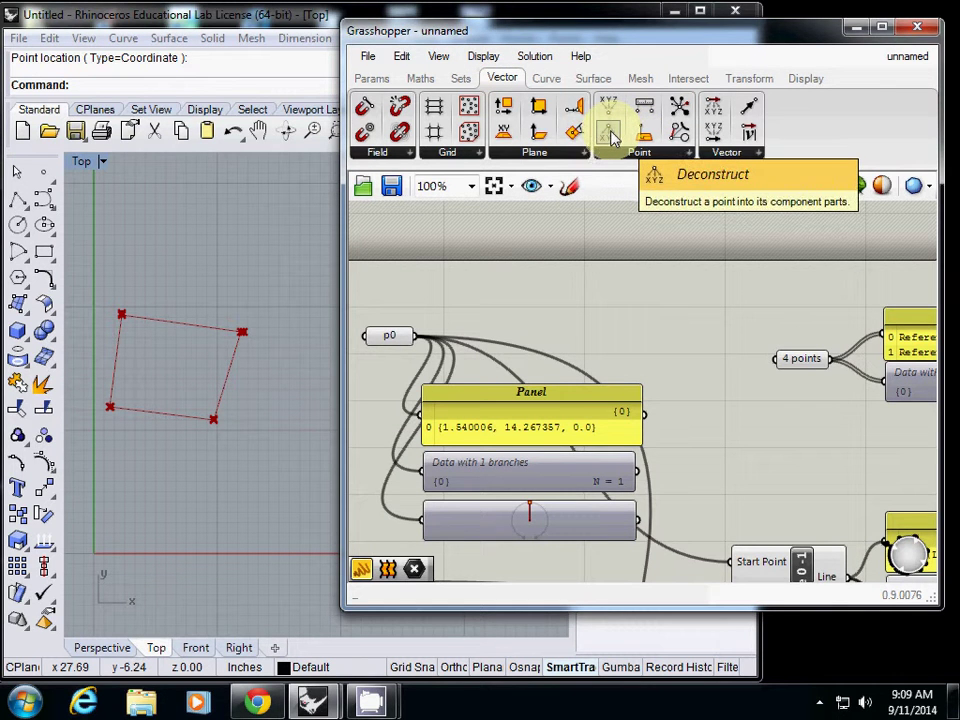
pyautogui.moveTo(612, 137); pyautogui.dragTo(692, 384)
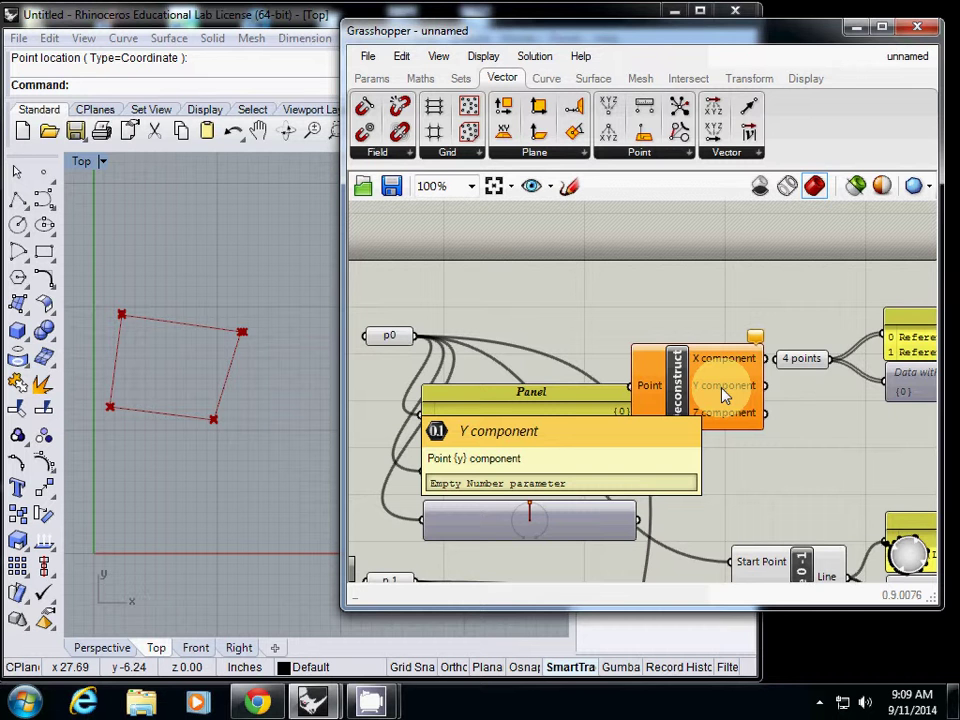
# Delete the panel next to the 4 points node
pyautogui.scroll(-4, 700, 385)
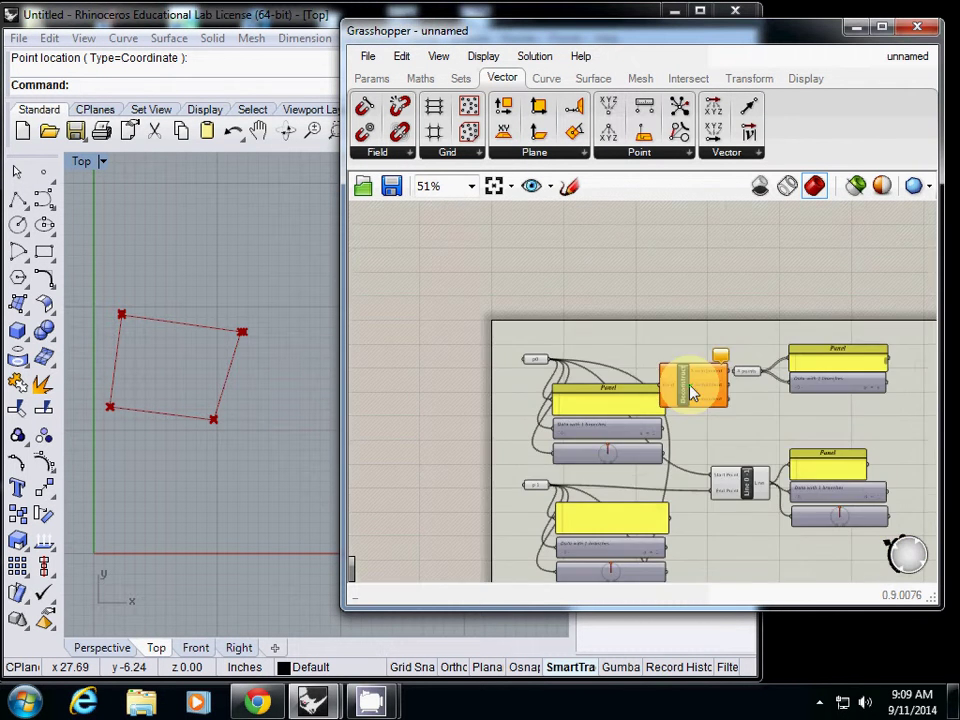
pyautogui.moveTo(605, 300); pyautogui.dragTo(827, 421)
pyautogui.press('Delete')
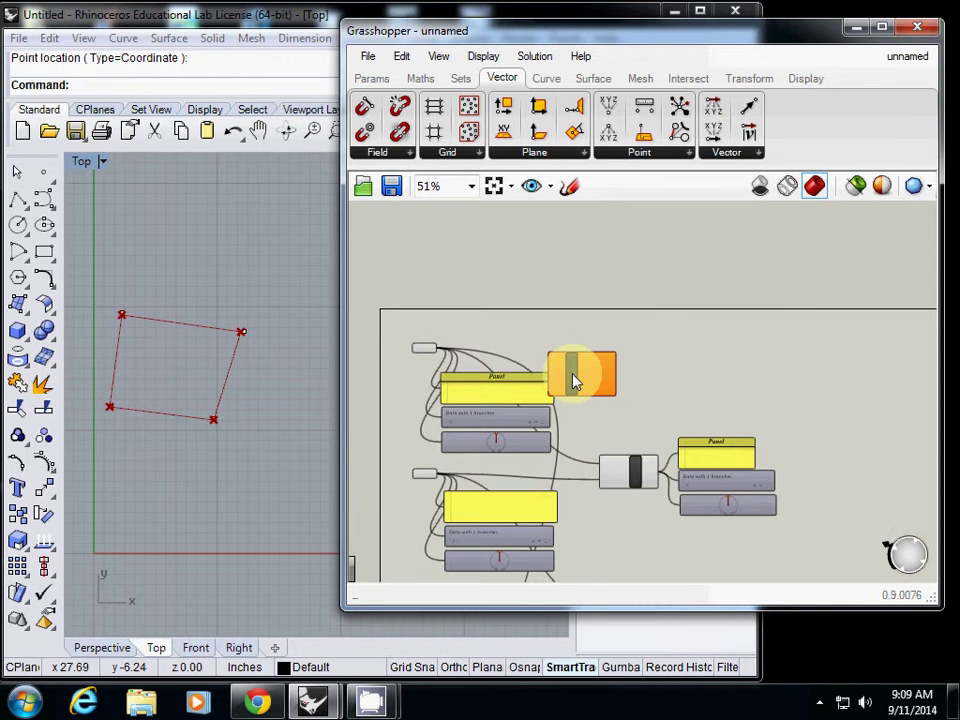
# Wire point p0 into Deconstruct's Point input and position Deconstruct beside it
pyautogui.moveTo(574, 377); pyautogui.dragTo(778, 385)
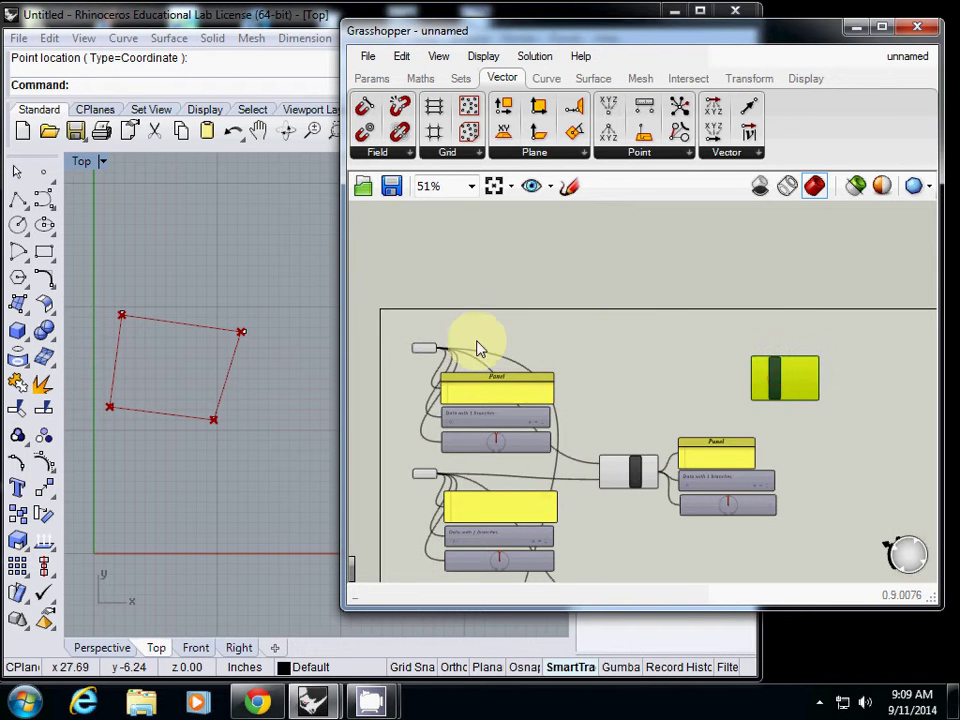
pyautogui.scroll(-2, 445, 340)
pyautogui.scroll(5, 455, 345)
pyautogui.moveTo(827, 394); pyautogui.dragTo(740, 401, button='right')
pyautogui.moveTo(874, 402); pyautogui.dragTo(745, 380)
pyautogui.moveTo(606, 360); pyautogui.dragTo(701, 386, button='right')
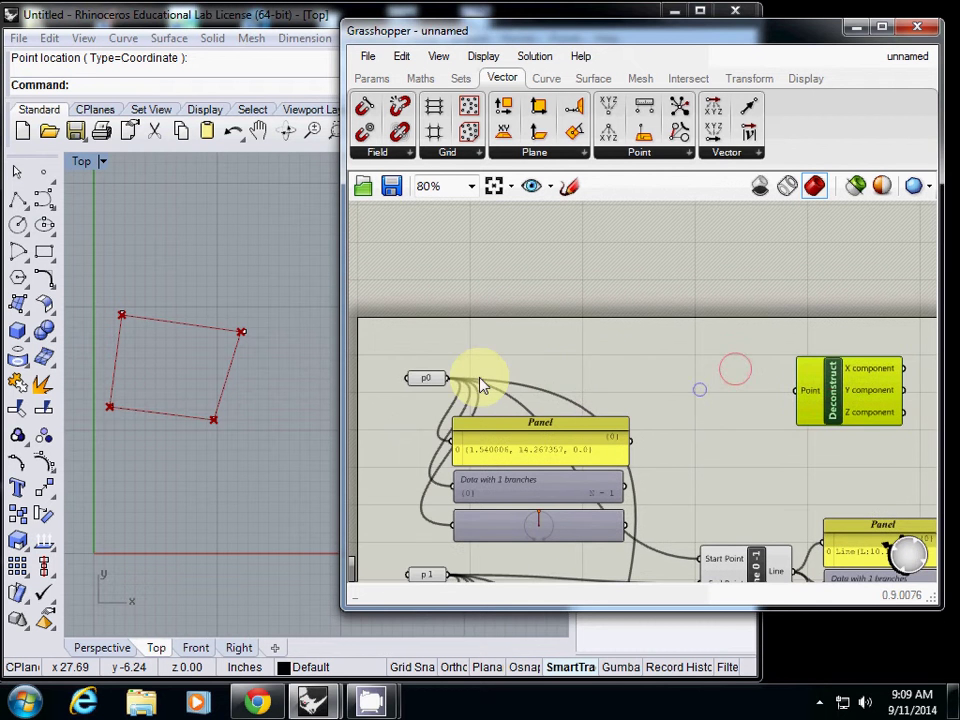
pyautogui.moveTo(447, 378); pyautogui.dragTo(797, 399)
pyautogui.moveTo(791, 400); pyautogui.dragTo(634, 400, button='right')
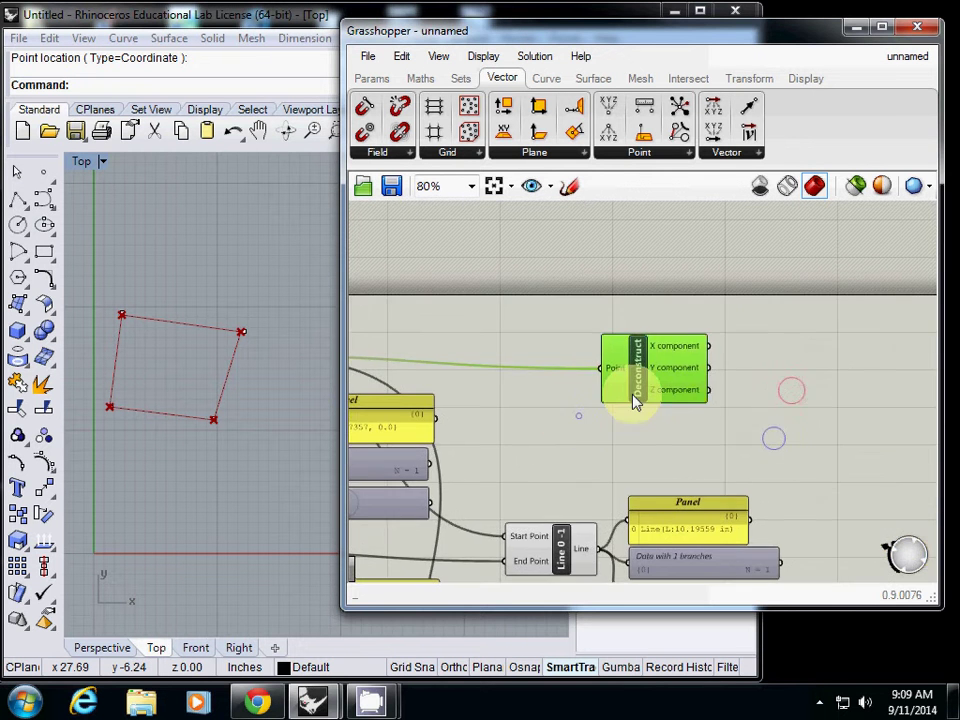
pyautogui.moveTo(634, 400); pyautogui.dragTo(814, 381)
pyautogui.moveTo(763, 455); pyautogui.dragTo(507, 430, button='right')
pyautogui.moveTo(577, 379); pyautogui.dragTo(617, 454)
# Add three stacked Panels showing Deconstruct's X, Y, Z values: 1.540006, 14.267357, 0.0
pyautogui.doubleClick(758, 400)
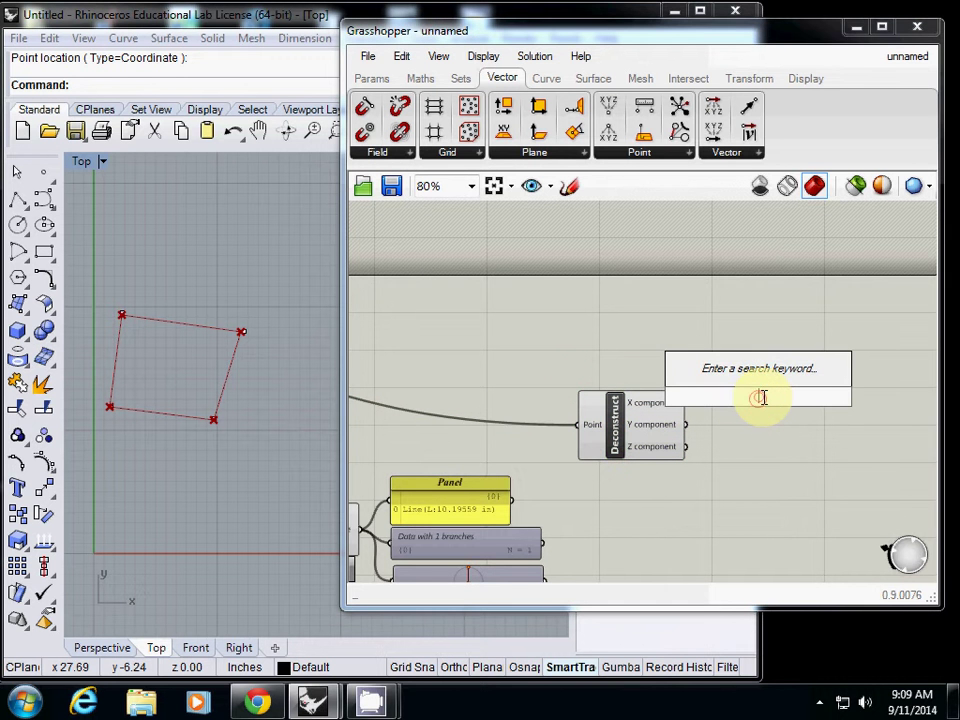
pyautogui.write('panel')
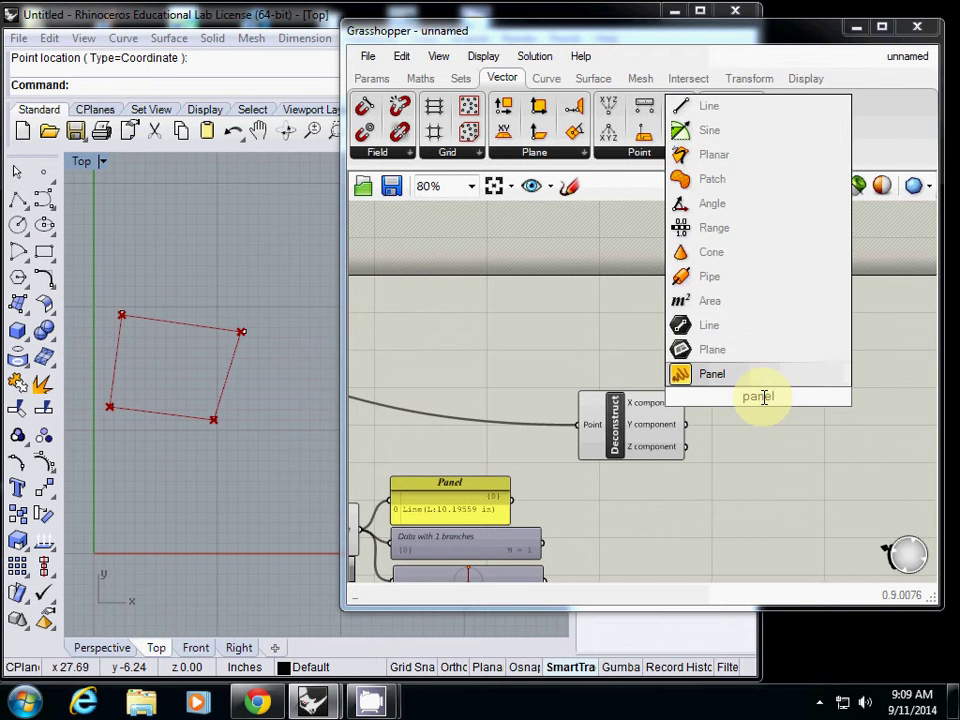
pyautogui.press('Return')
pyautogui.moveTo(752, 375); pyautogui.dragTo(783, 453)
pyautogui.moveTo(776, 364); pyautogui.dragTo(778, 292)
pyautogui.moveTo(786, 418); pyautogui.dragTo(786, 384)
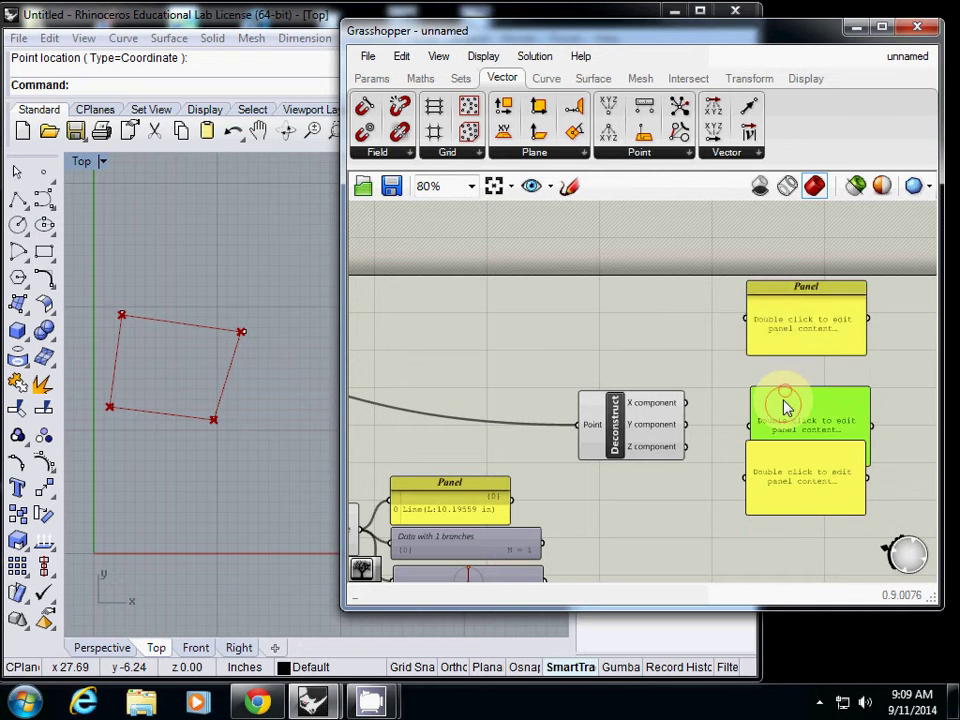
pyautogui.moveTo(686, 402); pyautogui.dragTo(747, 319)
pyautogui.moveTo(692, 423); pyautogui.dragTo(744, 398)
pyautogui.moveTo(686, 446); pyautogui.dragTo(746, 478)
# Select Deconstruct with its three panels and drag out a copy of the group
pyautogui.scroll(-2, 696, 507)
pyautogui.scroll(-2, 696, 507)
pyautogui.moveTo(696, 507); pyautogui.dragTo(670, 422, button='right')
pyautogui.moveTo(607, 258); pyautogui.dragTo(862, 456)
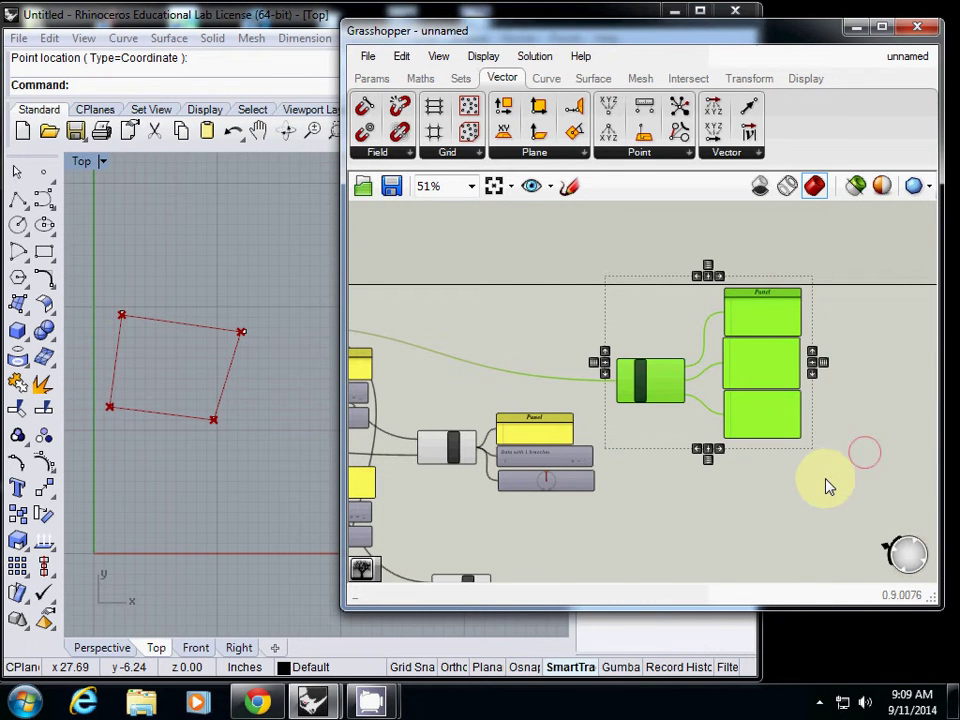
pyautogui.moveTo(653, 393); pyautogui.dragTo(649, 561)
# Drop the copied Deconstruct group below the original
pyautogui.moveTo(659, 423); pyautogui.dragTo(695, 303, button='right')
pyautogui.rightClick(695, 303)
pyautogui.moveTo(514, 354); pyautogui.dragTo(418, 337, button='right')
pyautogui.scroll(5, 418, 337)
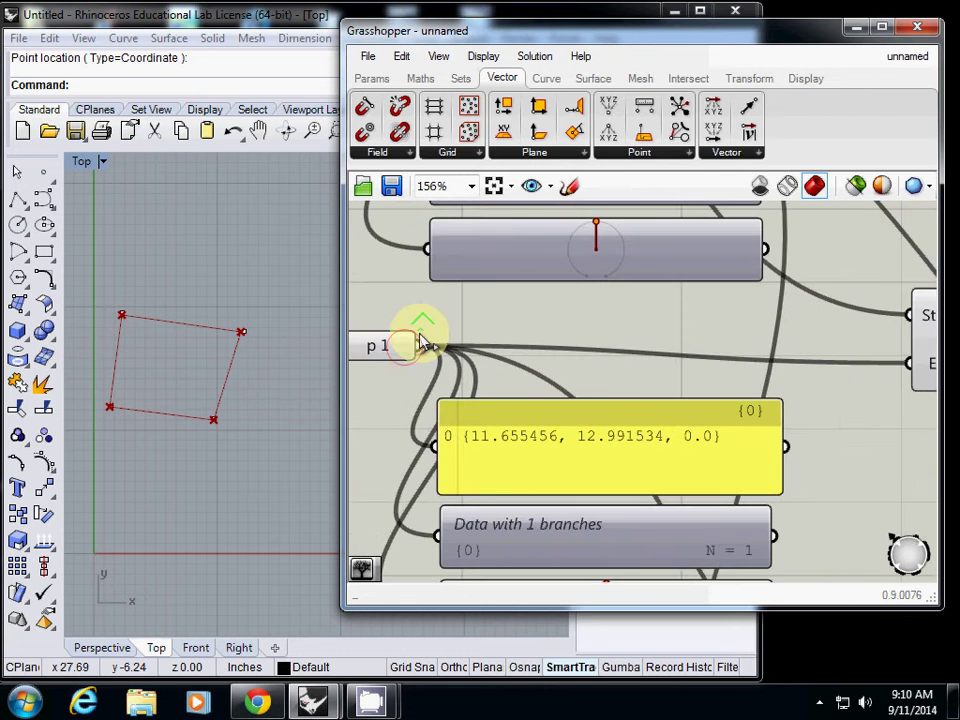
# Wire point p 1 into the copied Deconstruct's Point input
pyautogui.moveTo(418, 345); pyautogui.dragTo(638, 393)
pyautogui.scroll(-4, 846, 476)
pyautogui.moveTo(846, 476); pyautogui.dragTo(681, 454, button='right')
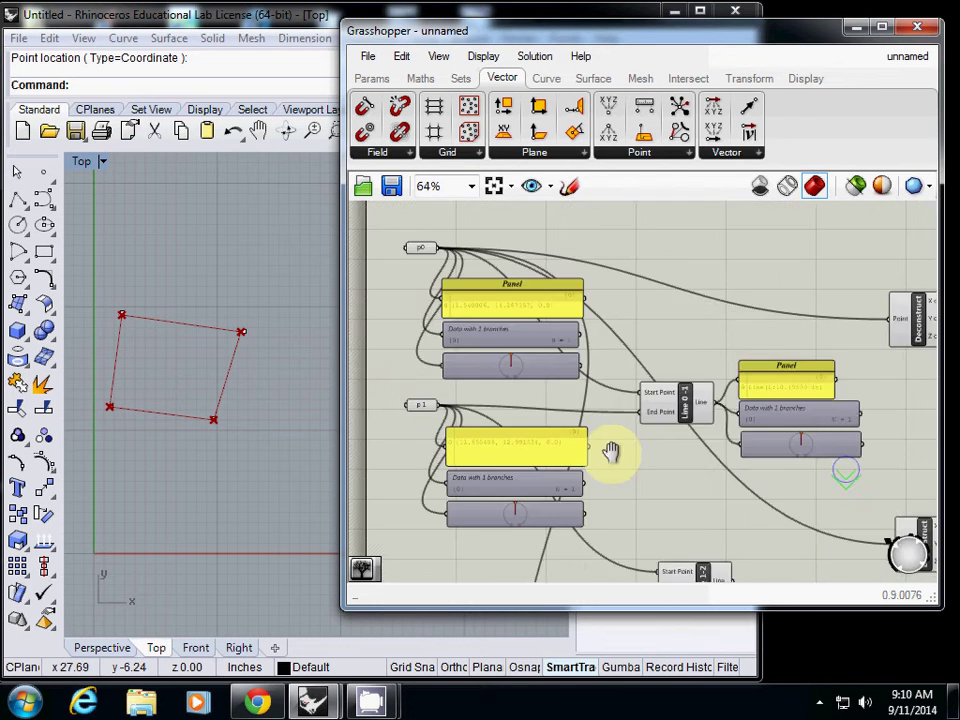
pyautogui.moveTo(786, 437); pyautogui.dragTo(656, 427, button='right')
pyautogui.moveTo(797, 477); pyautogui.dragTo(540, 406)
pyautogui.moveTo(530, 318); pyautogui.dragTo(687, 326, button='right')
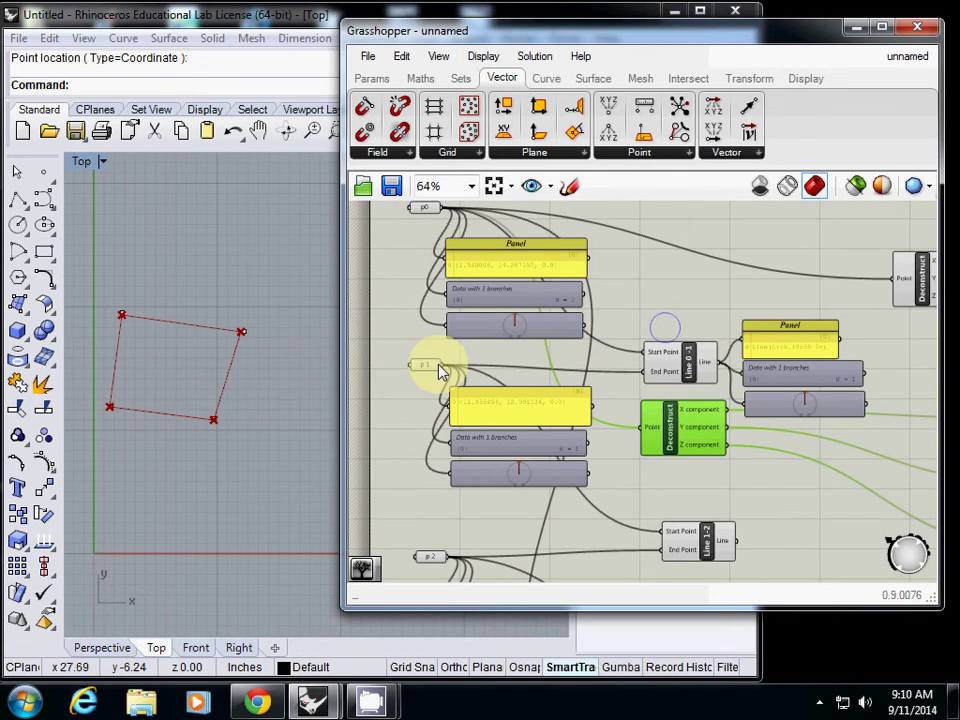
pyautogui.moveTo(437, 364); pyautogui.dragTo(842, 467)
# Reposition the copied Deconstruct, whose panels now read 11.655456, 12.991534 and 0.0
pyautogui.moveTo(838, 465); pyautogui.dragTo(605, 460, button='right')
pyautogui.moveTo(605, 460); pyautogui.dragTo(686, 471)
pyautogui.moveTo(720, 410); pyautogui.dragTo(492, 432, button='right')
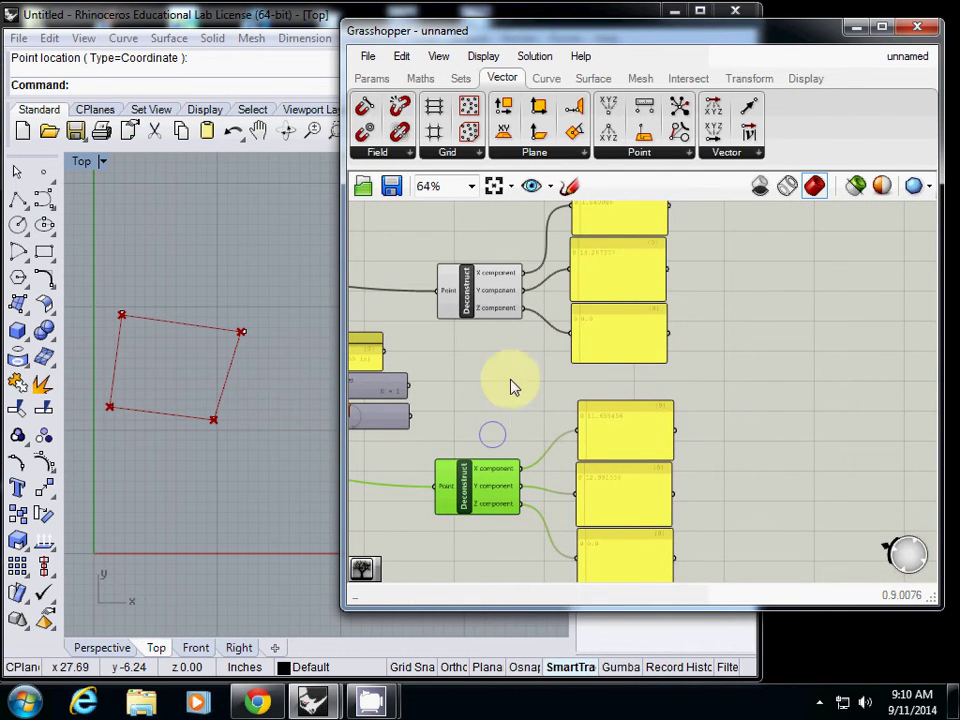
pyautogui.scroll(3, 609, 453)
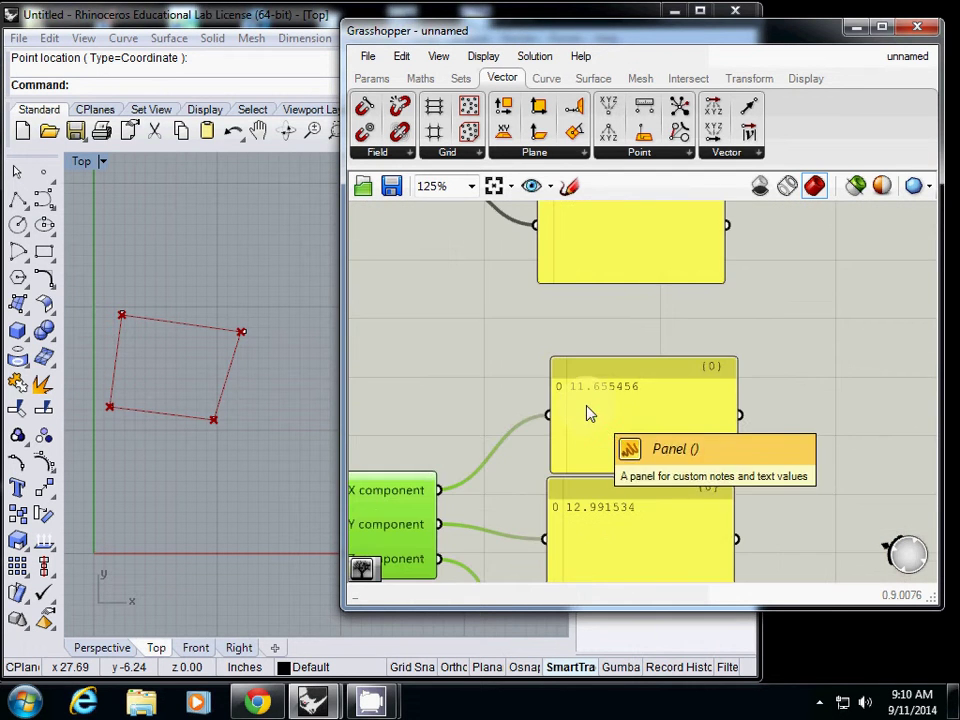
pyautogui.moveTo(579, 467); pyautogui.dragTo(580, 429, button='right')
pyautogui.scroll(-4, 608, 424)
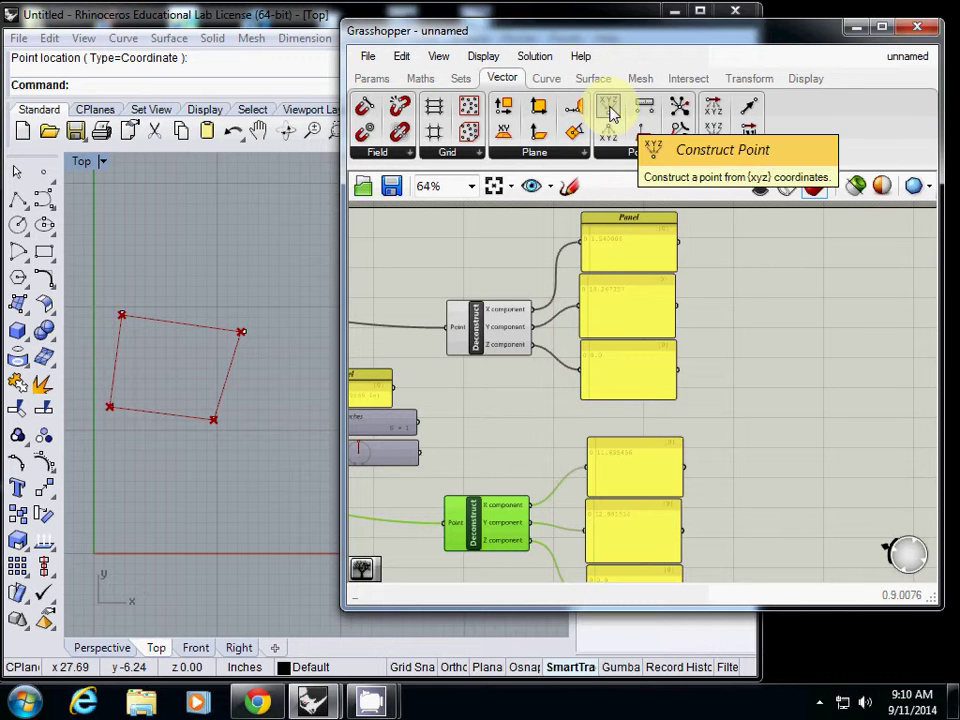
# Place Construct Point and Maths Addition components, wiring p0's X panel into Addition's A input
pyautogui.moveTo(645, 134); pyautogui.dragTo(876, 312)
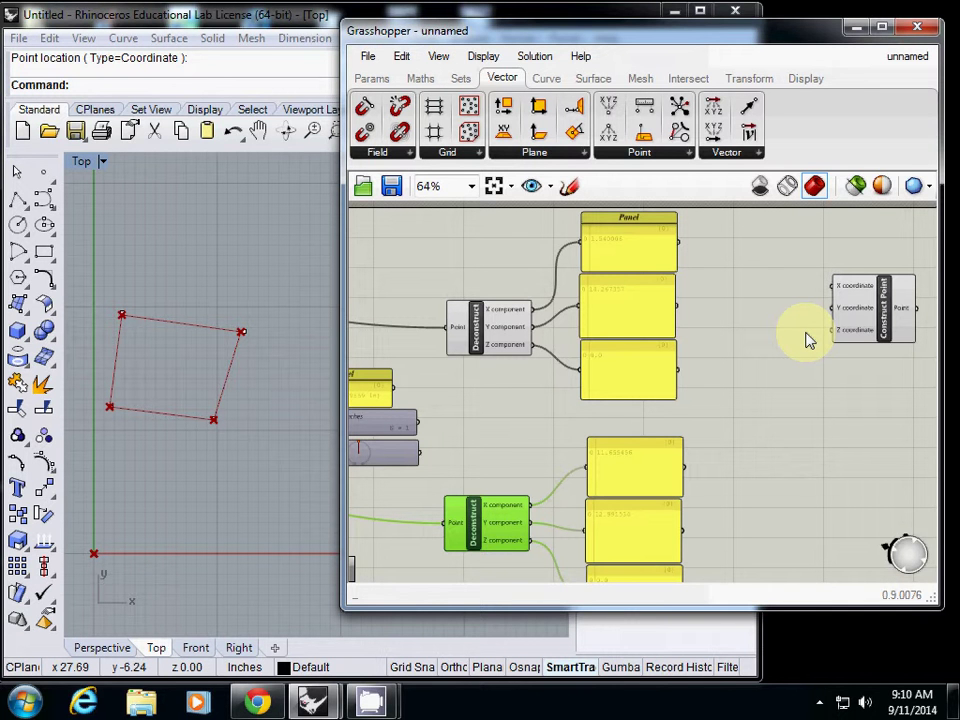
pyautogui.click(421, 78)
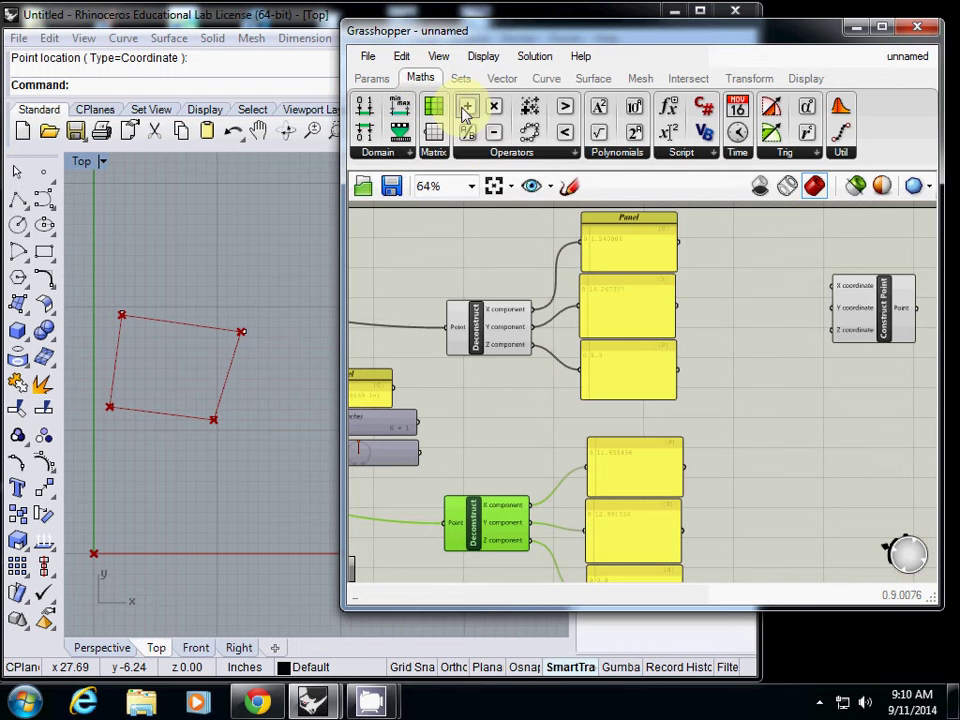
pyautogui.moveTo(465, 113); pyautogui.dragTo(759, 282)
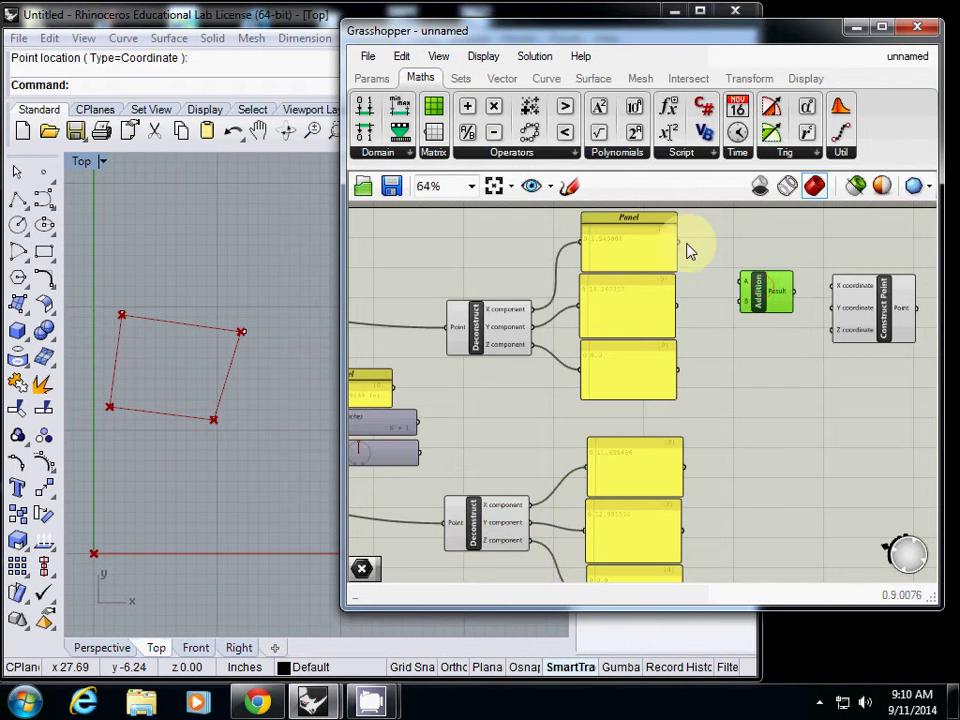
pyautogui.moveTo(679, 242); pyautogui.dragTo(746, 306)
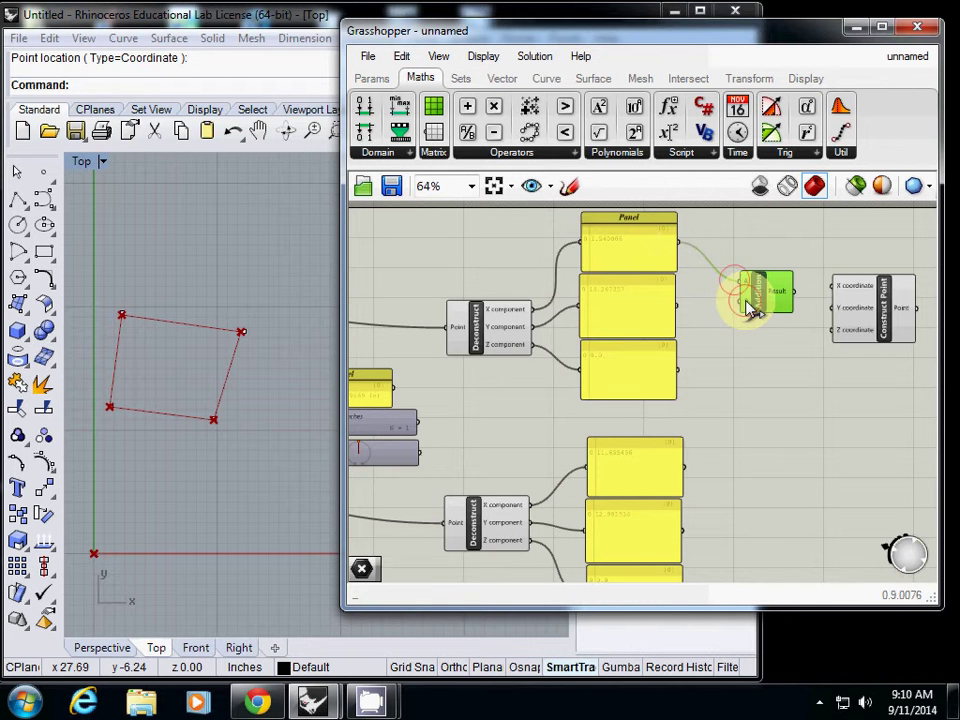
# Extract Addition's B input as its own parameter and set its value to 20
pyautogui.rightClick(746, 307)
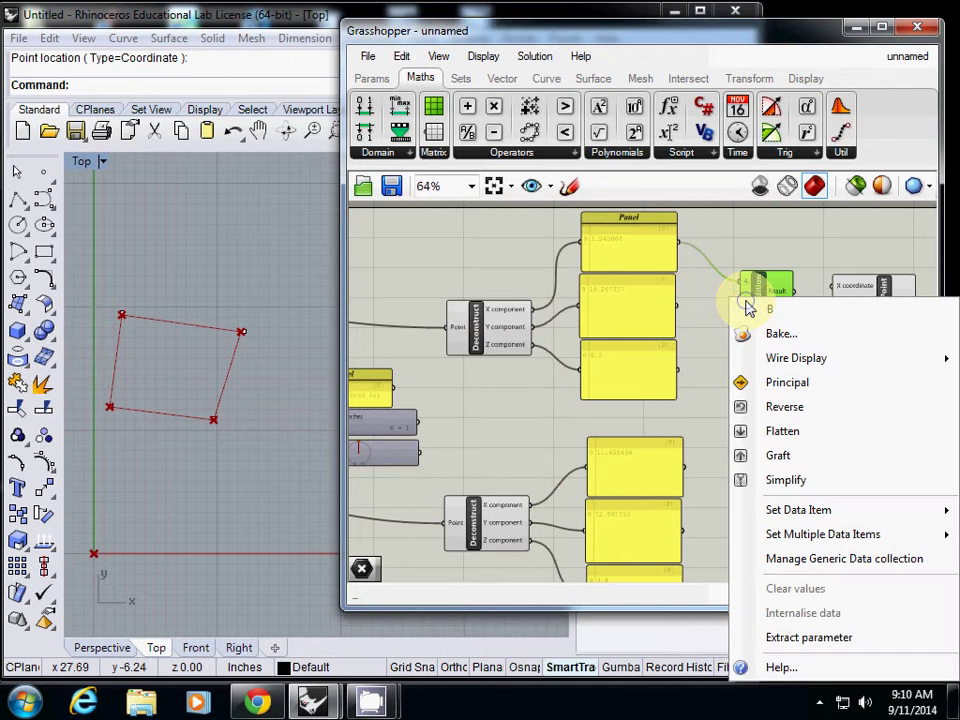
pyautogui.click(798, 638)
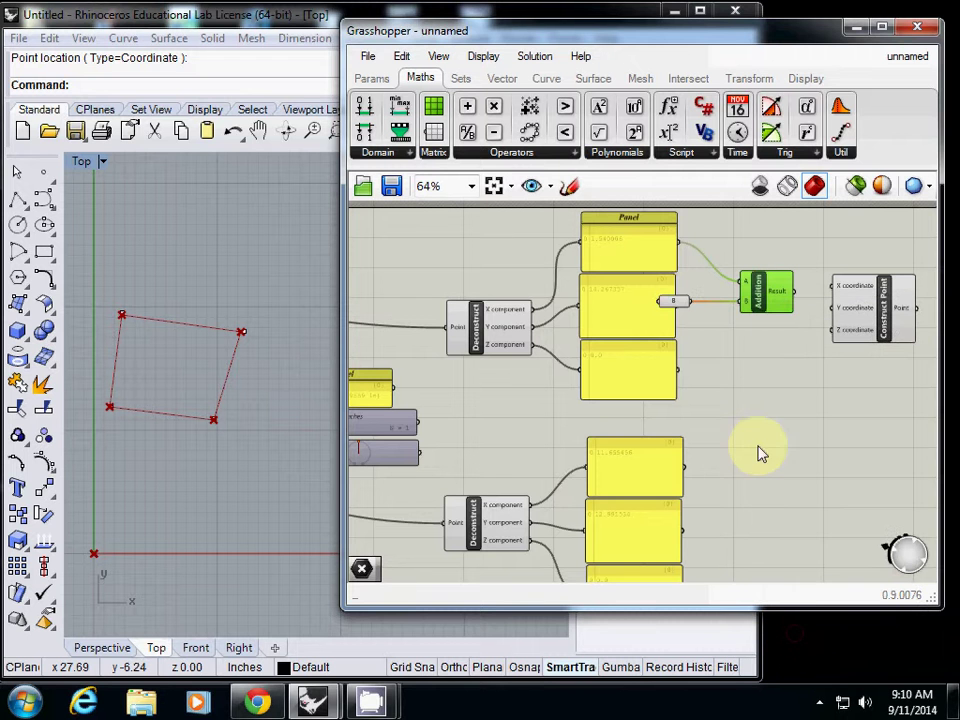
pyautogui.scroll(4, 697, 308)
pyautogui.rightClick(700, 306)
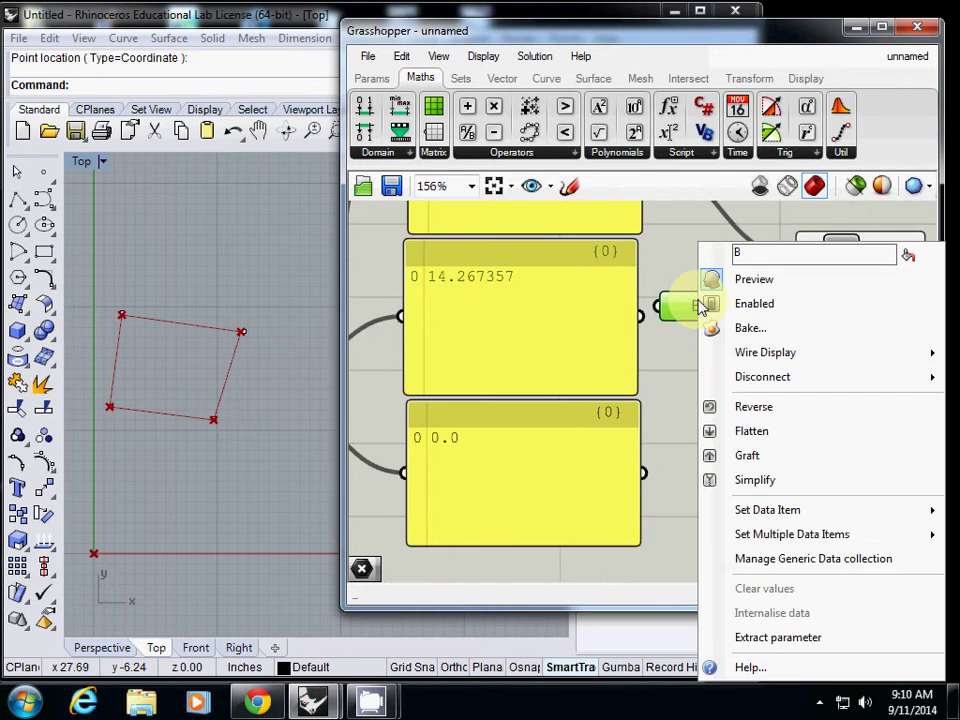
pyautogui.moveTo(793, 511)
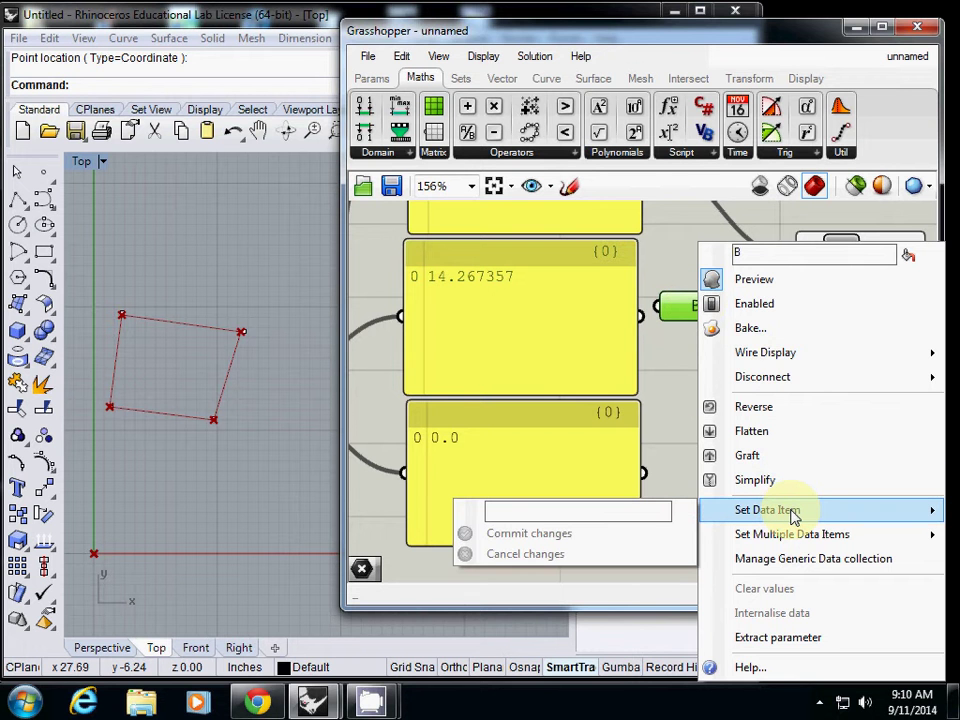
pyautogui.click(659, 511)
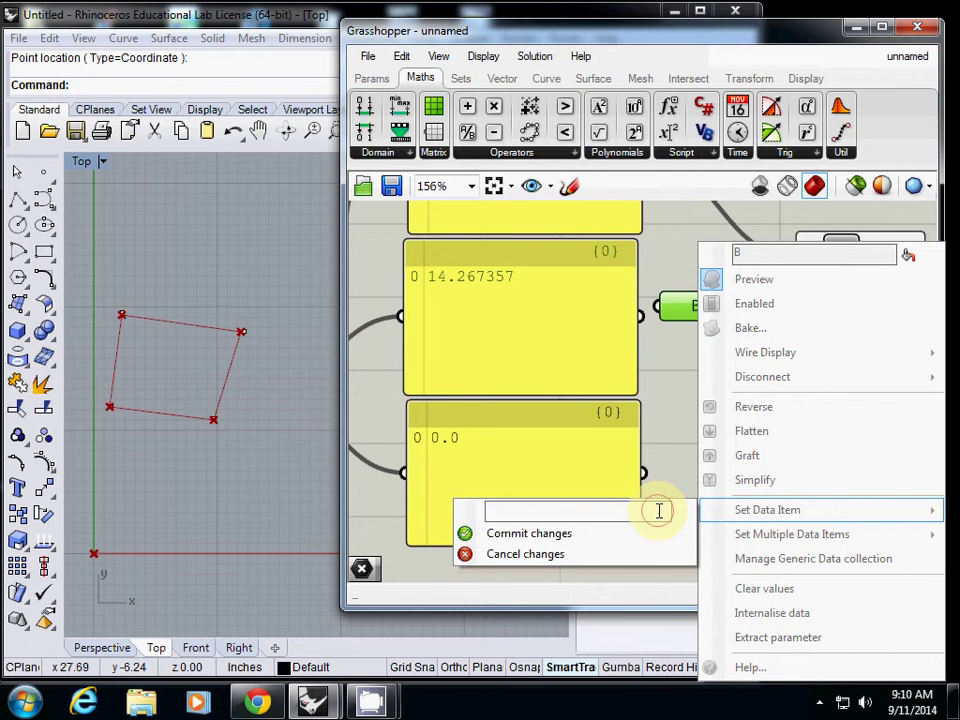
pyautogui.write('20')
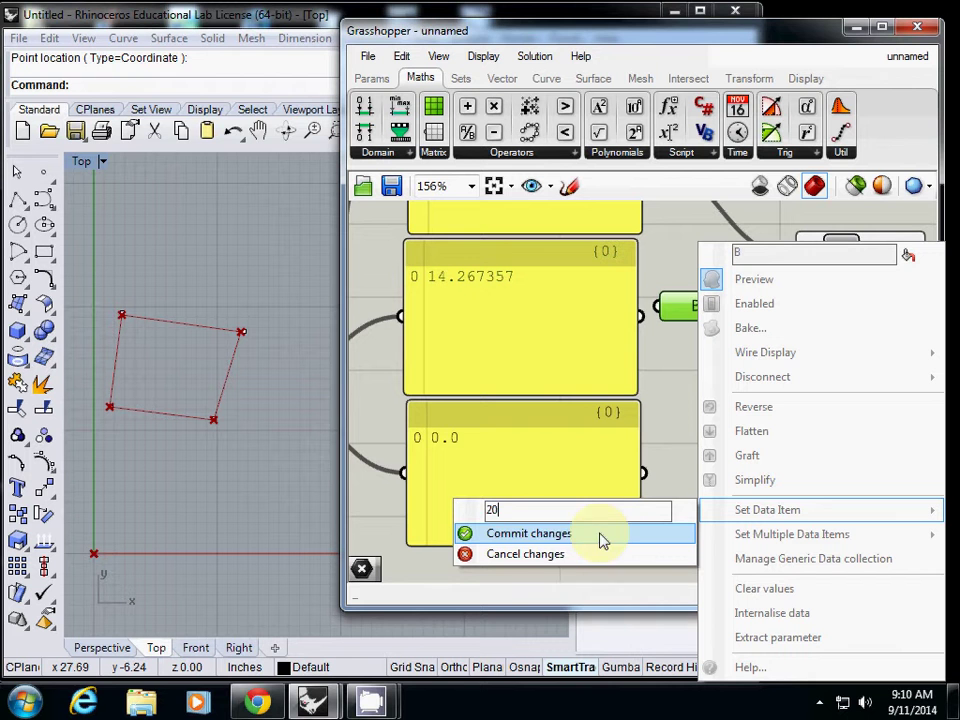
pyautogui.click(525, 533)
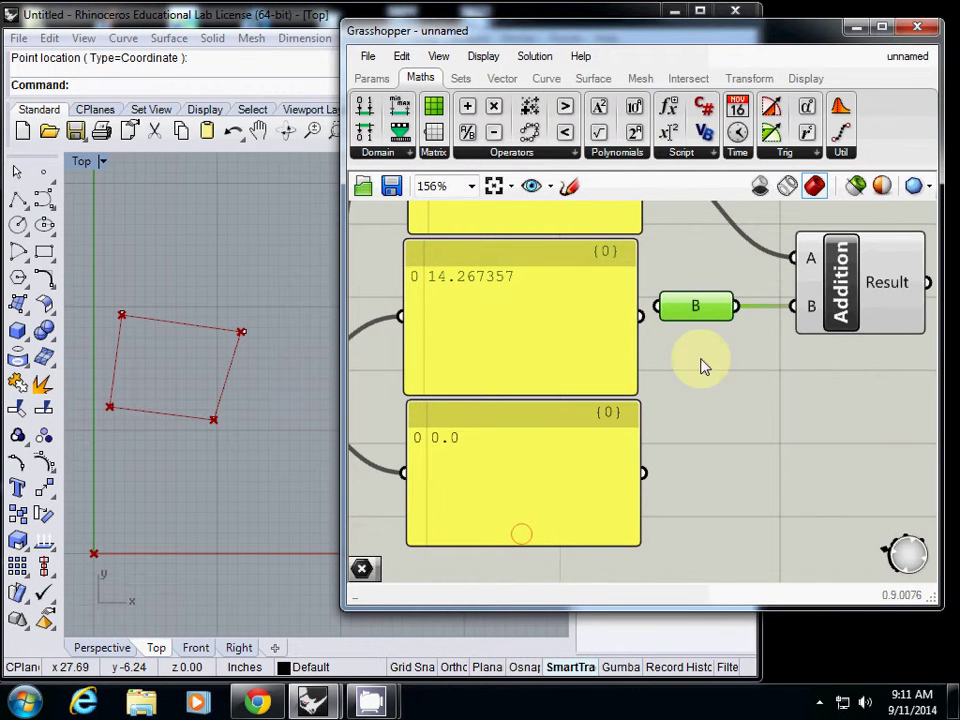
# Move Construct Point further right to make room beside Addition
pyautogui.moveTo(701, 364); pyautogui.dragTo(490, 444, button='right')
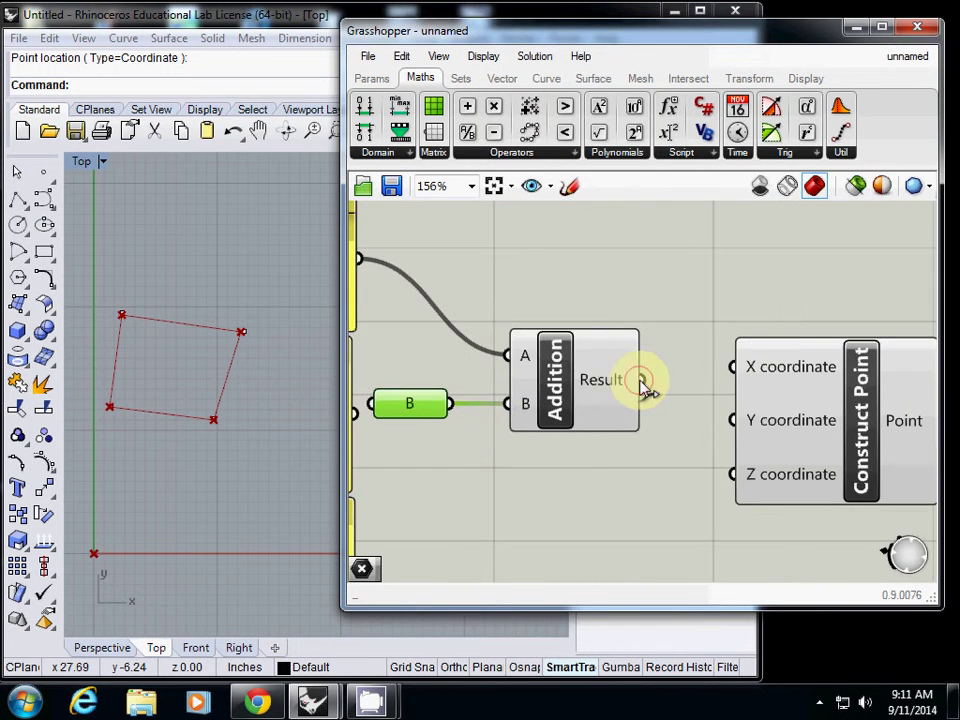
pyautogui.moveTo(773, 401); pyautogui.dragTo(562, 392, button='right')
pyautogui.moveTo(643, 375); pyautogui.dragTo(823, 414)
pyautogui.click(557, 343)
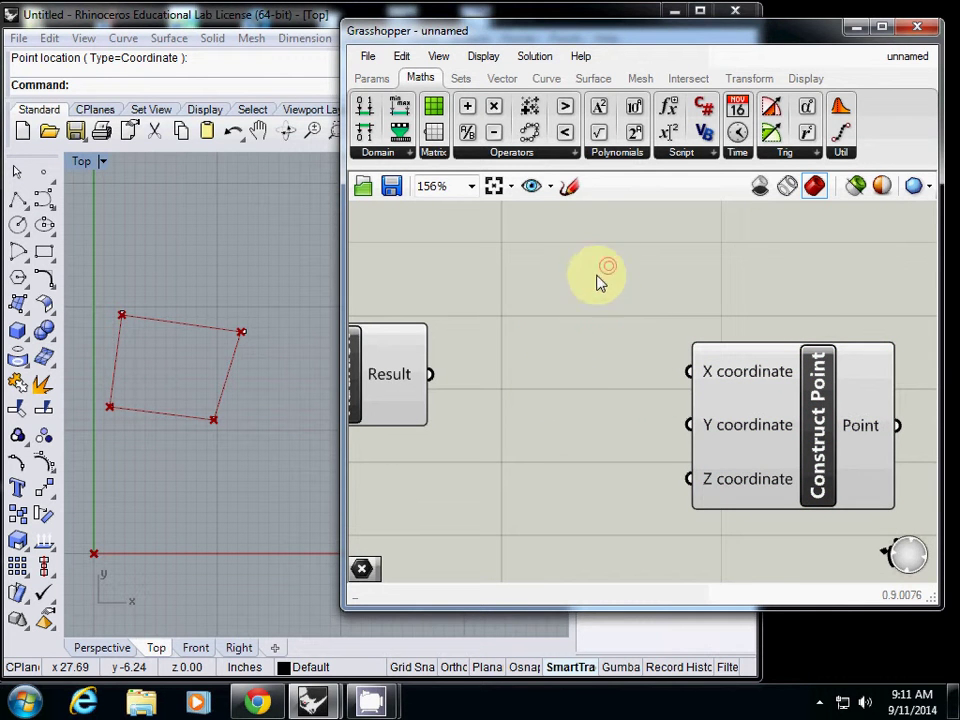
pyautogui.moveTo(606, 272); pyautogui.dragTo(729, 304, button='right')
pyautogui.scroll(-3, 677, 332)
# Add a Panel displaying the Addition result
pyautogui.doubleClick(675, 320)
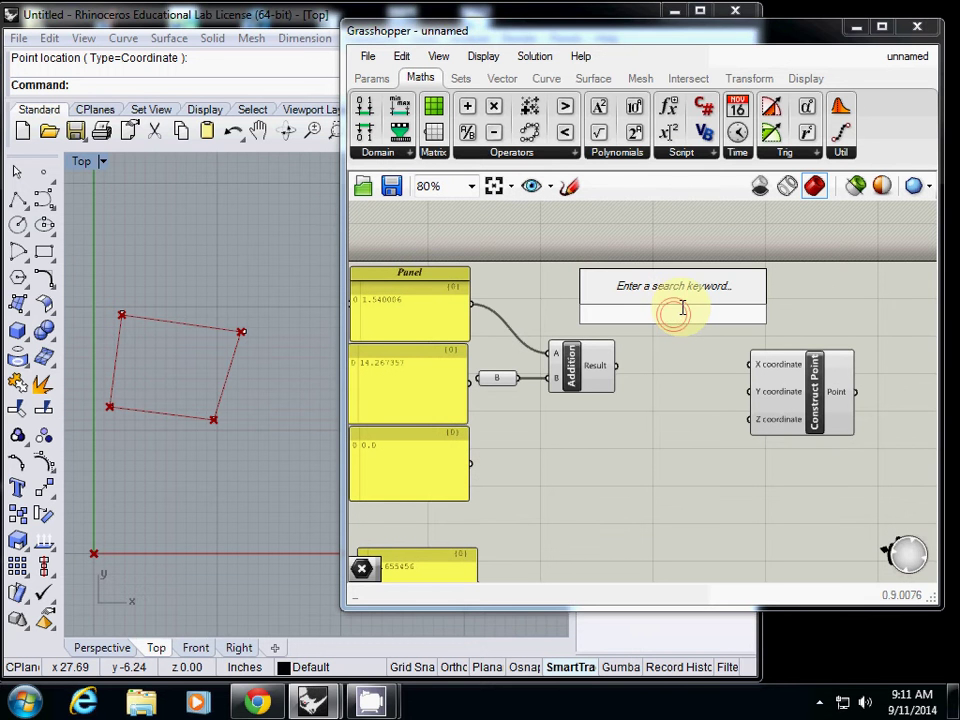
pyautogui.write('panel')
pyautogui.press('Return')
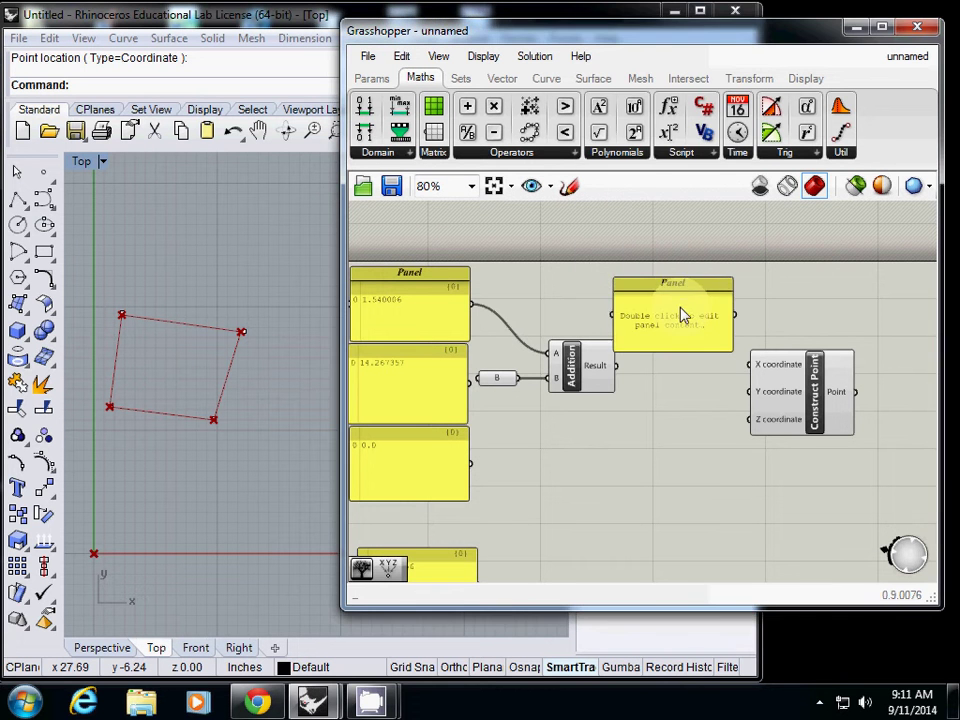
pyautogui.moveTo(654, 280); pyautogui.dragTo(705, 336)
pyautogui.moveTo(617, 365); pyautogui.dragTo(661, 389)
# Delete the B parameter feeding Addition's B input
pyautogui.moveTo(439, 329); pyautogui.dragTo(477, 346, button='right')
pyautogui.moveTo(540, 395); pyautogui.dragTo(567, 472)
pyautogui.rightClick(567, 472)
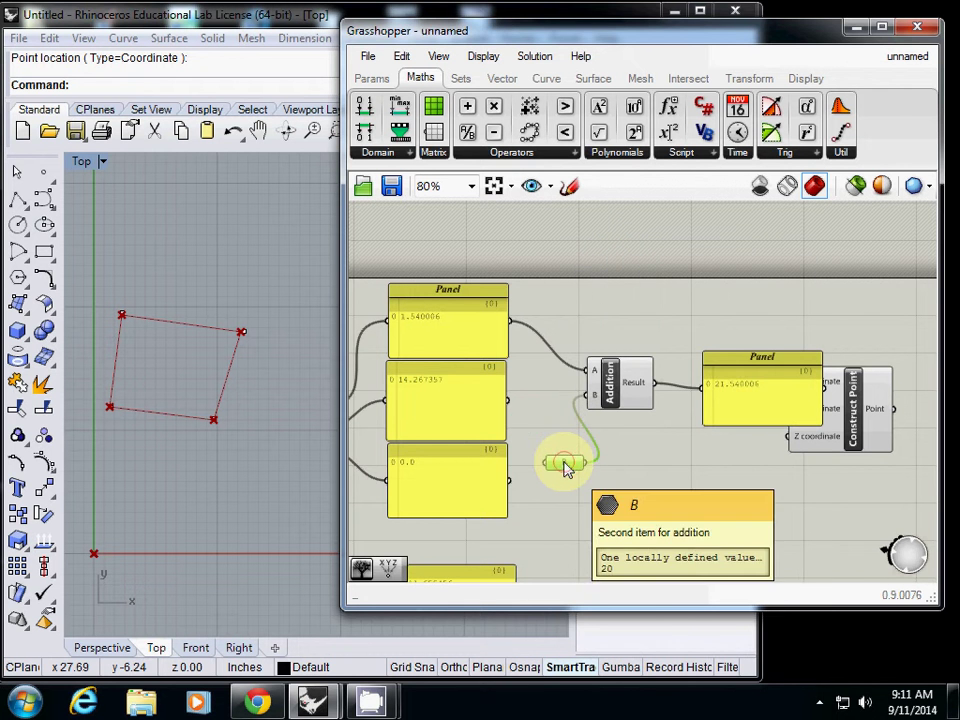
pyautogui.press('Delete')
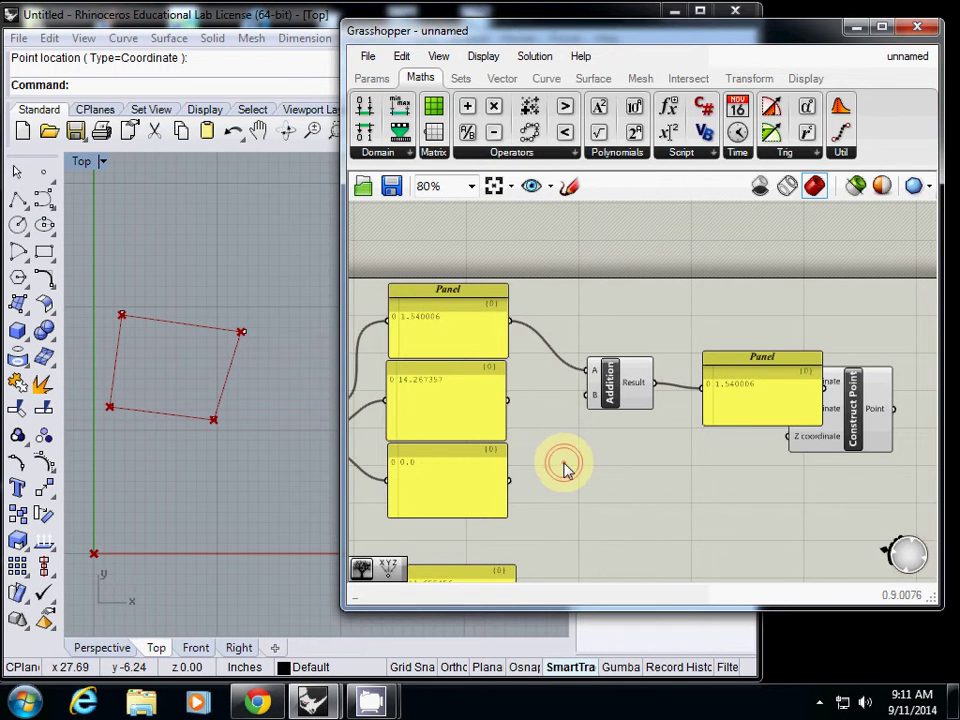
# Add a Number Slider wired to Addition's B input, set to 0.513 so the result reads 2.053006
pyautogui.doubleClick(565, 468)
pyautogui.write('sin')
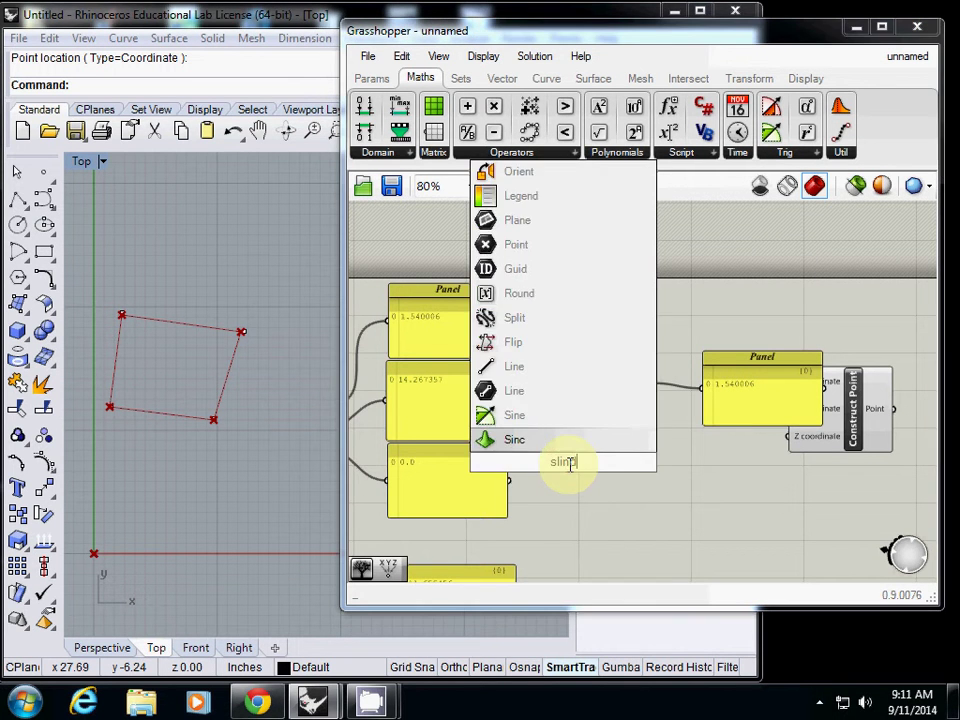
pyautogui.press('BackSpace')
pyautogui.press('BackSpace')
pyautogui.press('BackSpace')
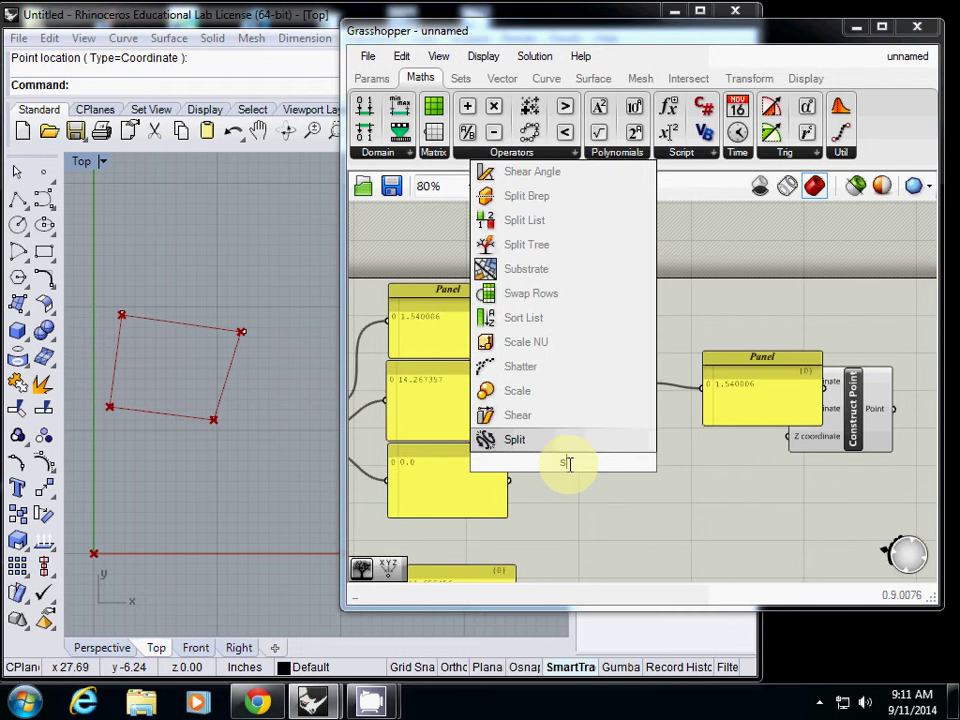
pyautogui.write('number')
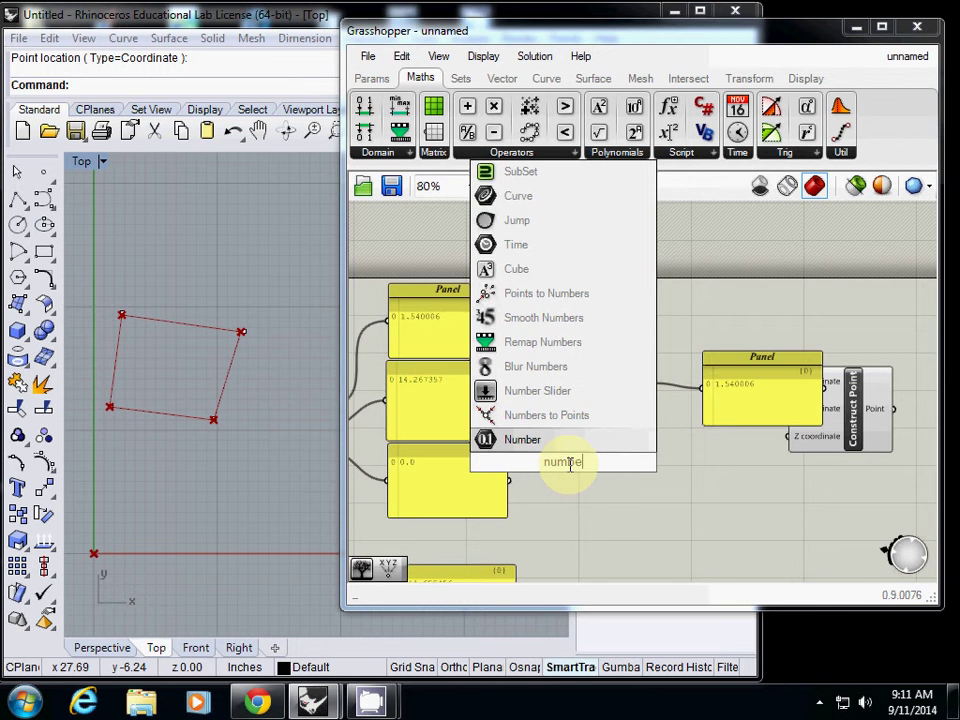
pyautogui.click(564, 393)
pyautogui.click(642, 462)
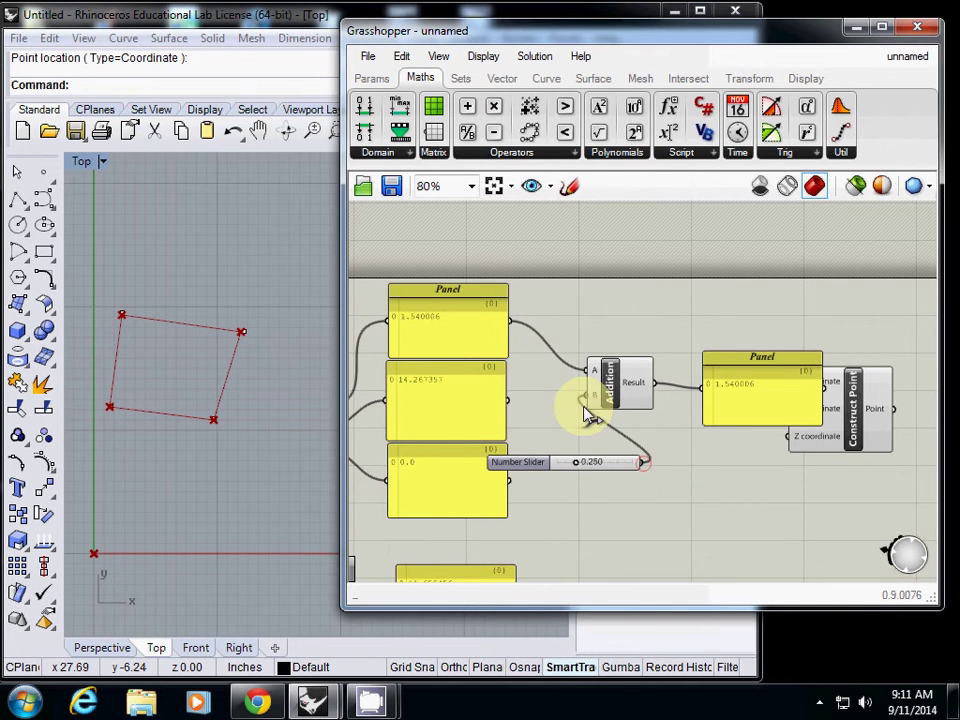
pyautogui.moveTo(590, 415); pyautogui.dragTo(588, 396)
pyautogui.moveTo(576, 462); pyautogui.dragTo(600, 472)
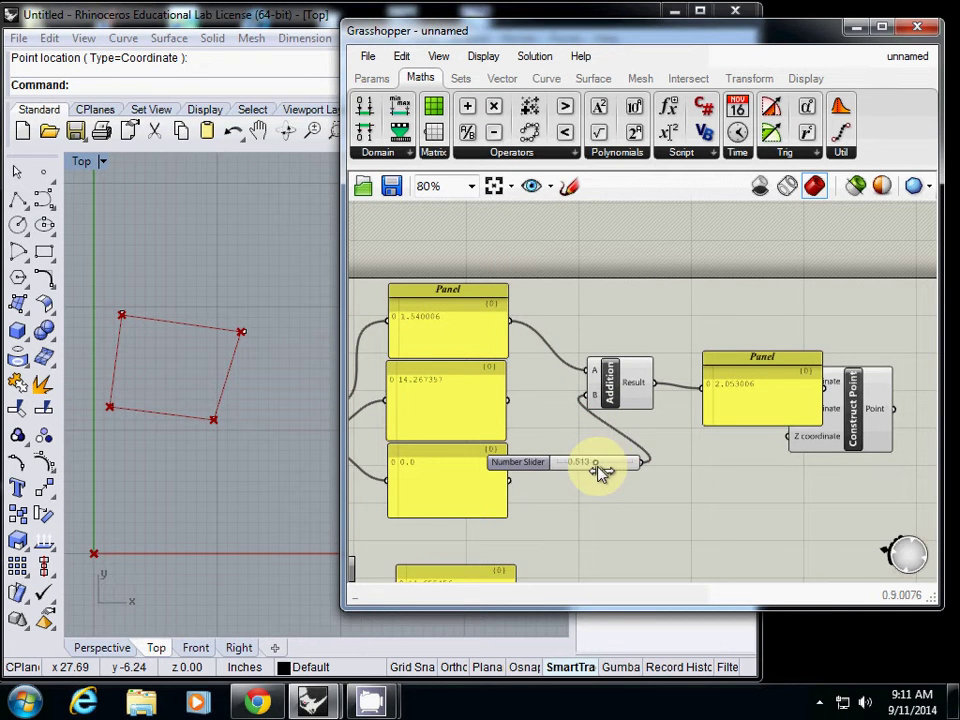
# Change the Number Slider's maximum value to 10 in its Values settings
pyautogui.rightClick(601, 468)
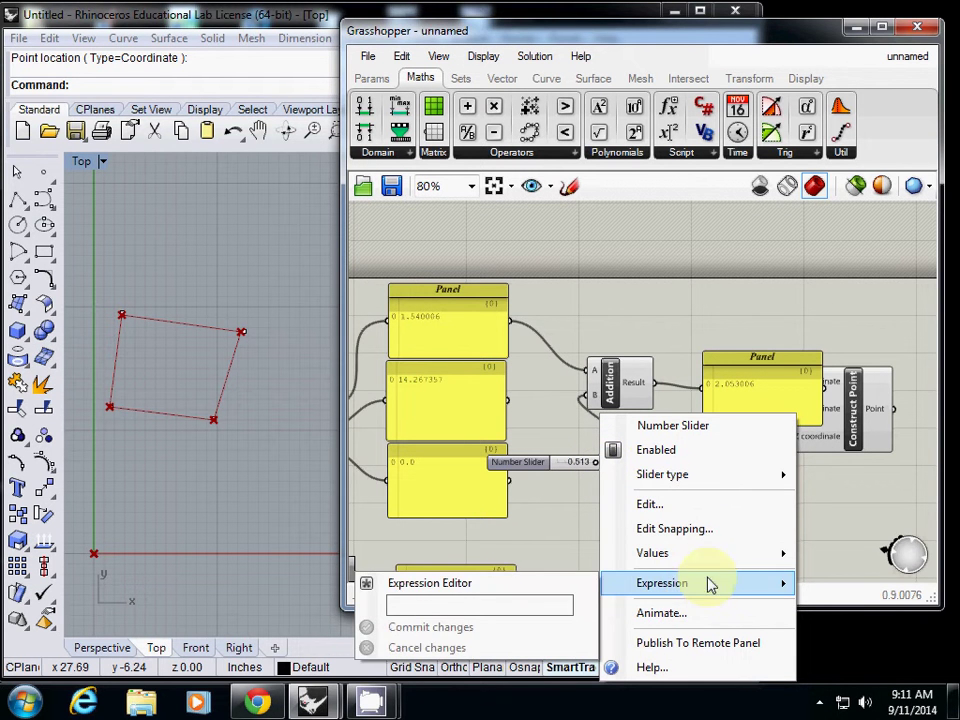
pyautogui.moveTo(722, 565)
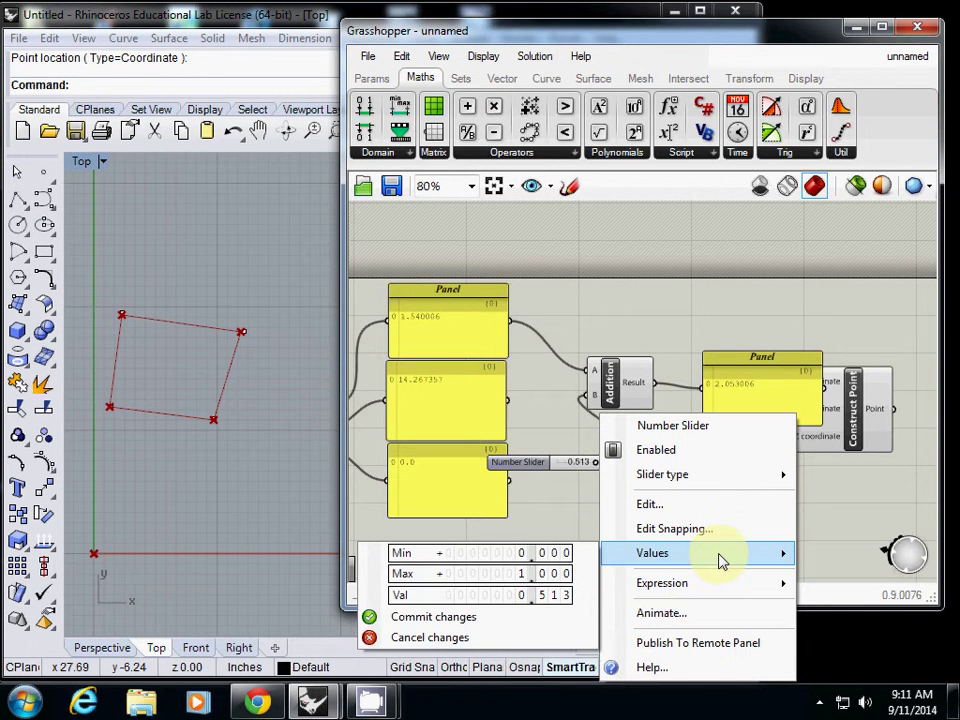
pyautogui.doubleClick(522, 573)
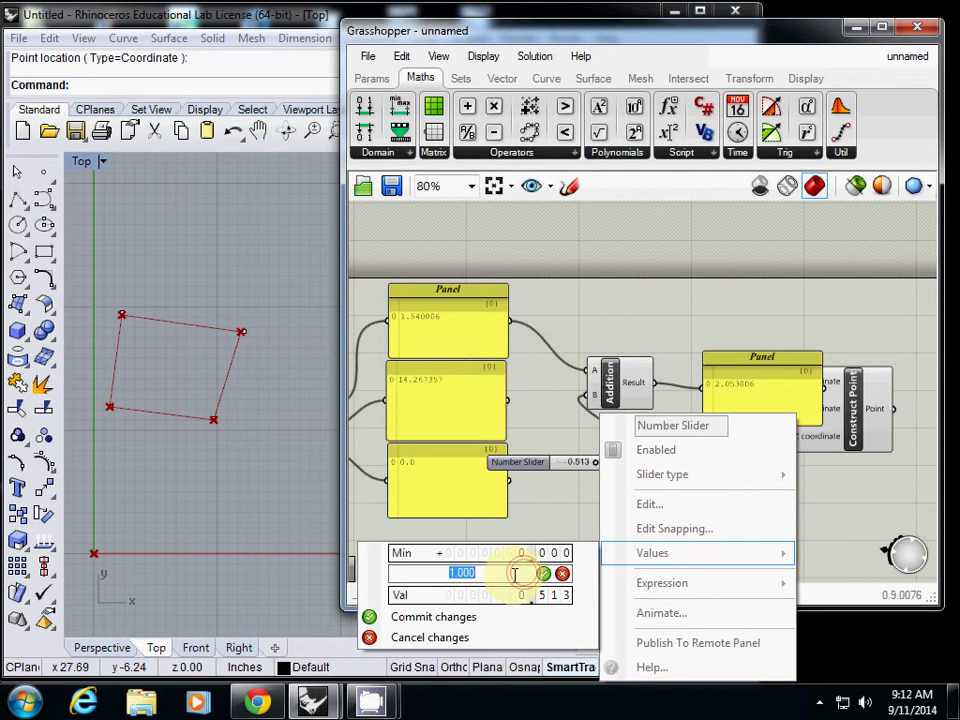
pyautogui.write('10')
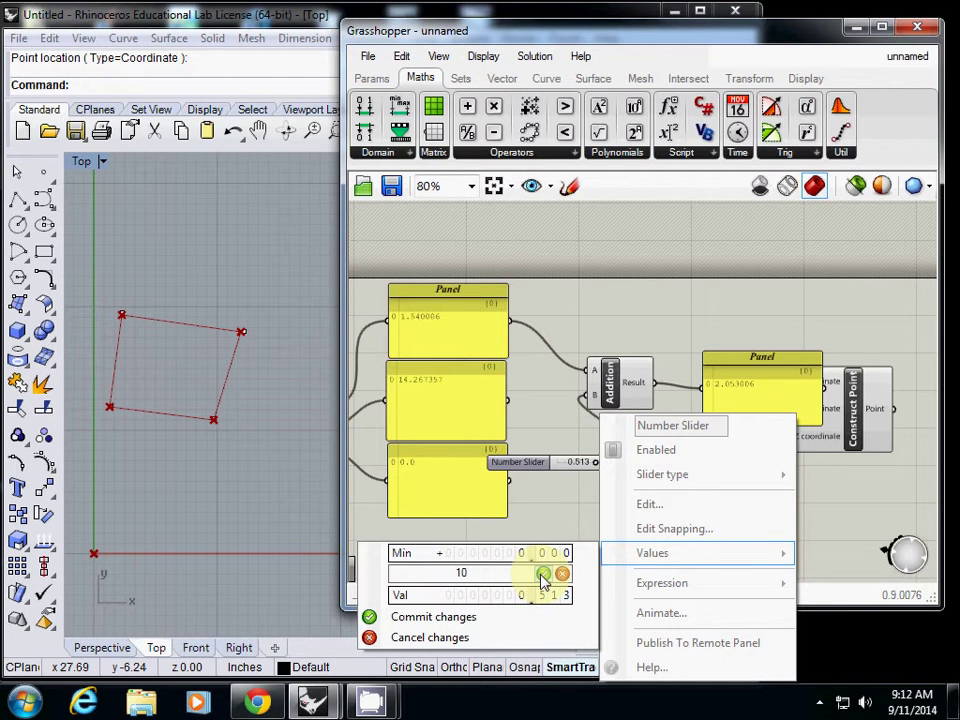
pyautogui.click(542, 573)
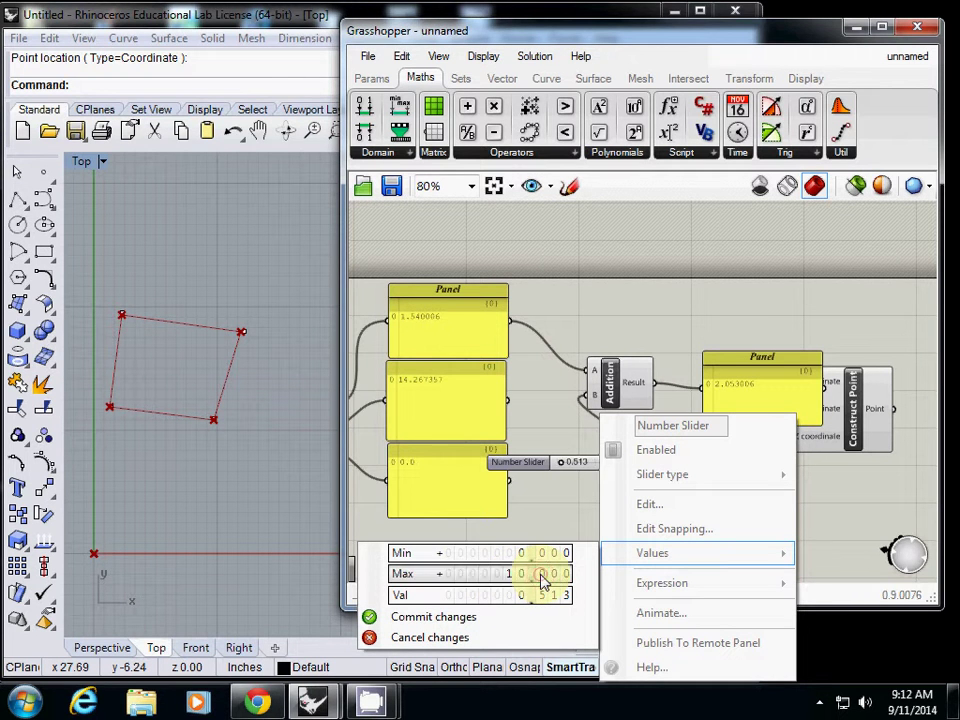
pyautogui.click(456, 617)
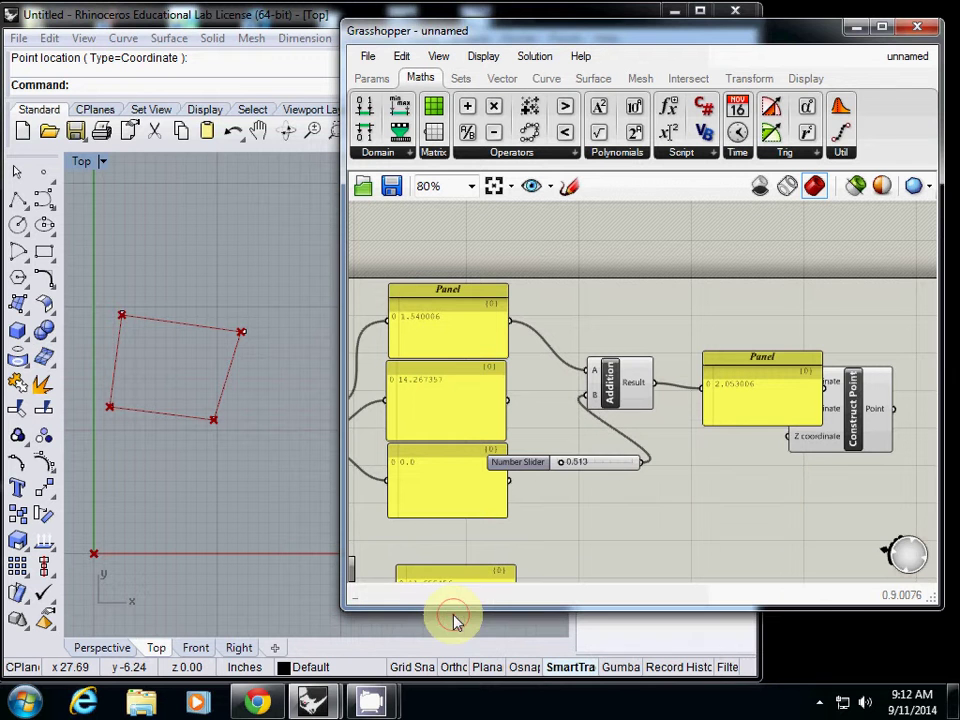
# Set the slider to 3.013 and arrange Addition, slider and result Panel together
pyautogui.moveTo(562, 466); pyautogui.dragTo(599, 473)
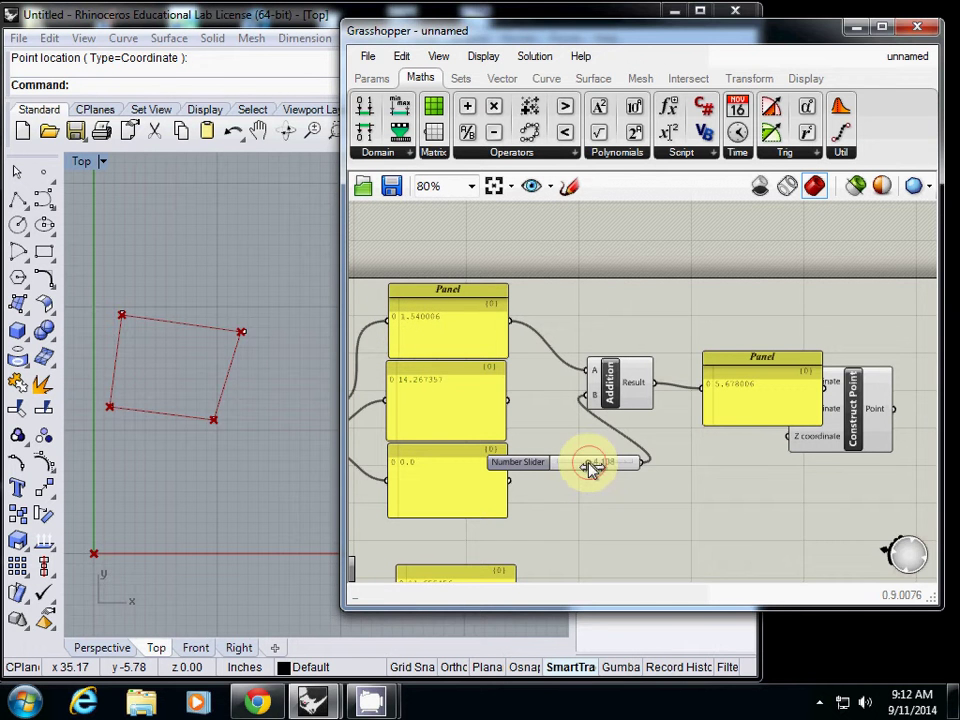
pyautogui.moveTo(590, 463); pyautogui.dragTo(579, 463)
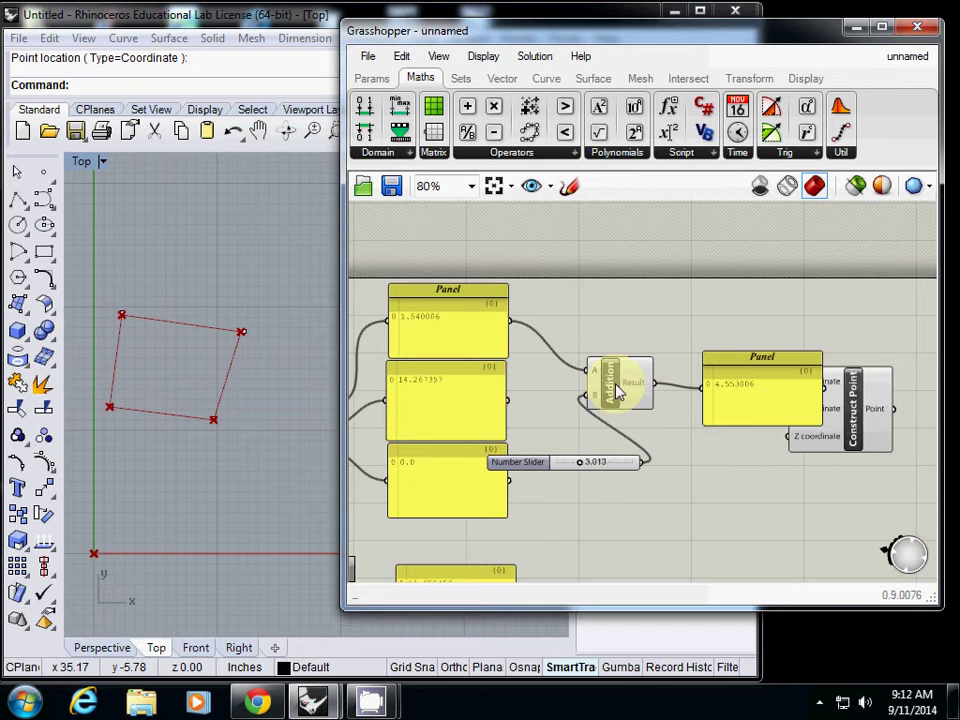
pyautogui.moveTo(617, 381); pyautogui.dragTo(717, 393)
pyautogui.moveTo(585, 467); pyautogui.dragTo(640, 396)
pyautogui.click(737, 366)
pyautogui.moveTo(738, 366); pyautogui.dragTo(668, 436)
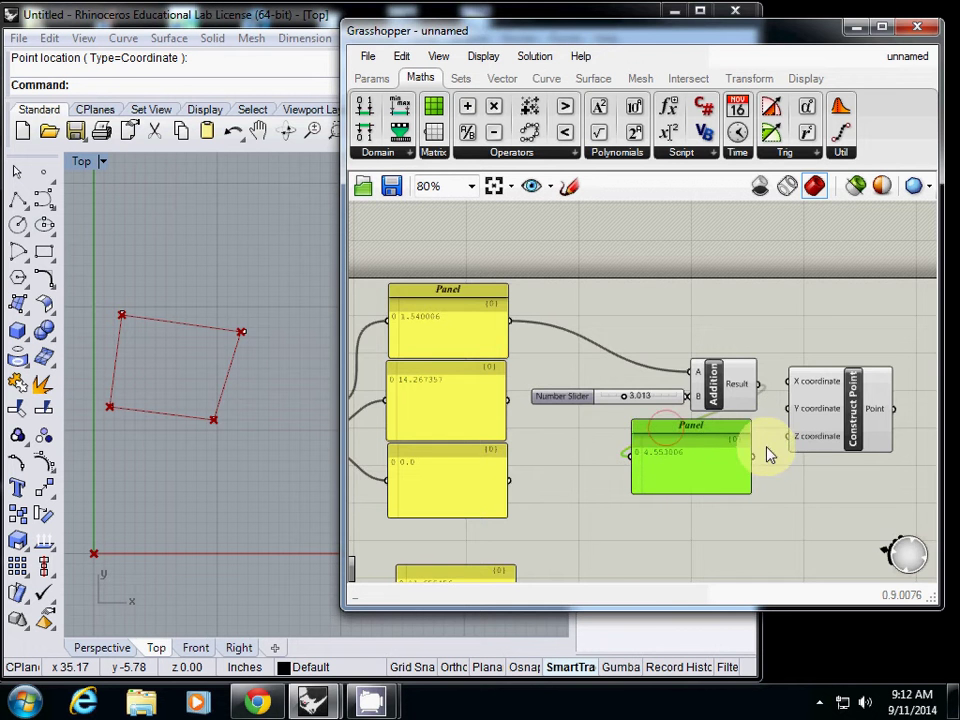
# Wire Addition's result into Construct Point's X coordinate
pyautogui.moveTo(718, 441); pyautogui.dragTo(497, 417, button='right')
pyautogui.moveTo(592, 400); pyautogui.dragTo(672, 394)
pyautogui.moveTo(549, 368); pyautogui.dragTo(655, 368)
pyautogui.moveTo(611, 418); pyautogui.dragTo(831, 418, button='right')
# Move the top Panel down below the Deconstruct component
pyautogui.scroll(-1, 570, 375)
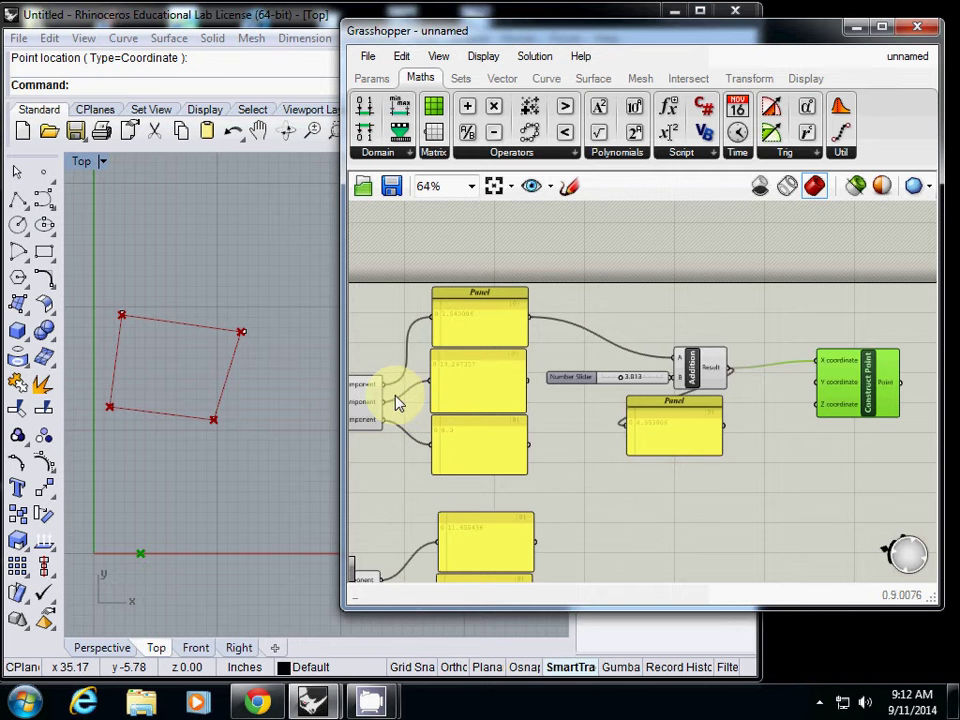
pyautogui.moveTo(386, 392); pyautogui.dragTo(672, 358)
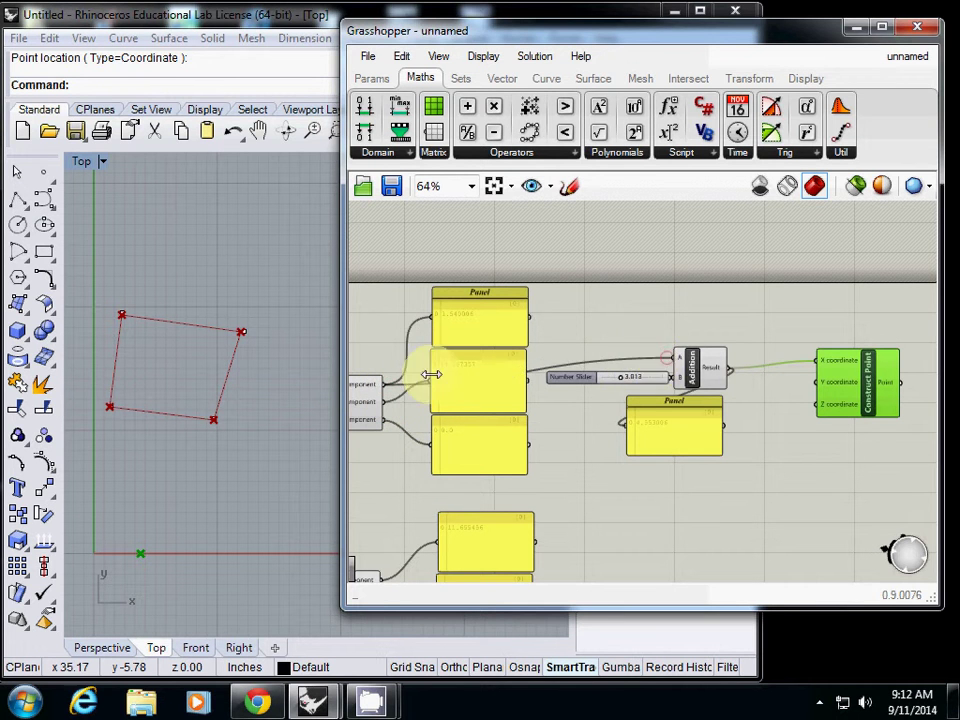
pyautogui.moveTo(460, 326); pyautogui.dragTo(420, 285)
pyautogui.moveTo(505, 318); pyautogui.dragTo(600, 313, button='right')
pyautogui.moveTo(516, 274); pyautogui.dragTo(436, 455)
pyautogui.moveTo(471, 446); pyautogui.dragTo(446, 369, button='right')
# Wire Deconstruct's Y and Z outputs into Construct Point's Y and Z inputs
pyautogui.moveTo(765, 408); pyautogui.dragTo(516, 446, button='right')
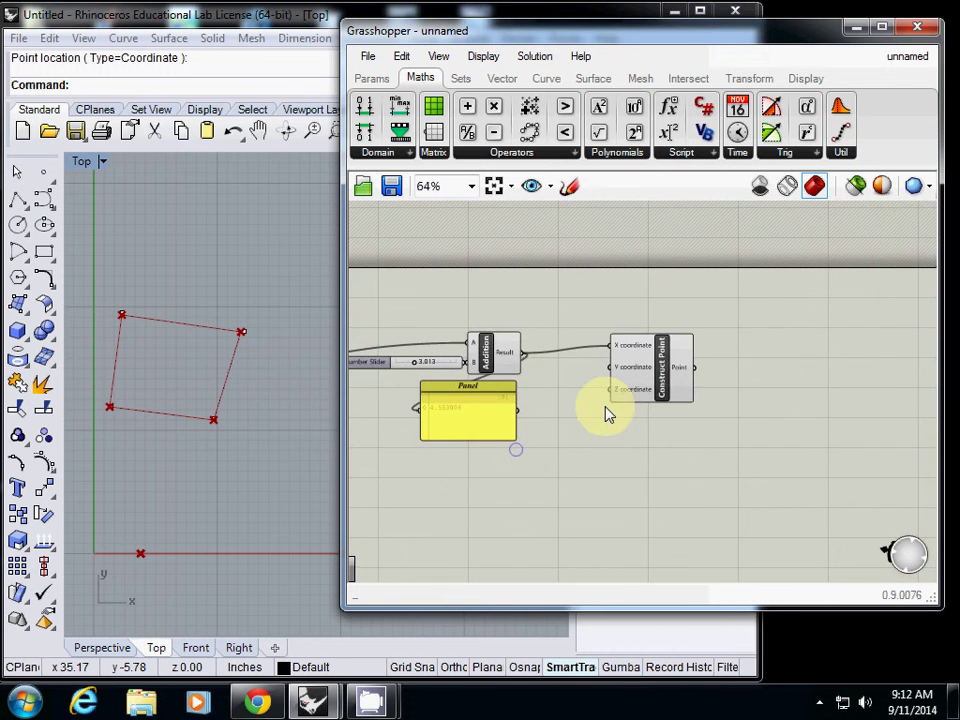
pyautogui.moveTo(580, 399); pyautogui.dragTo(823, 387, button='right')
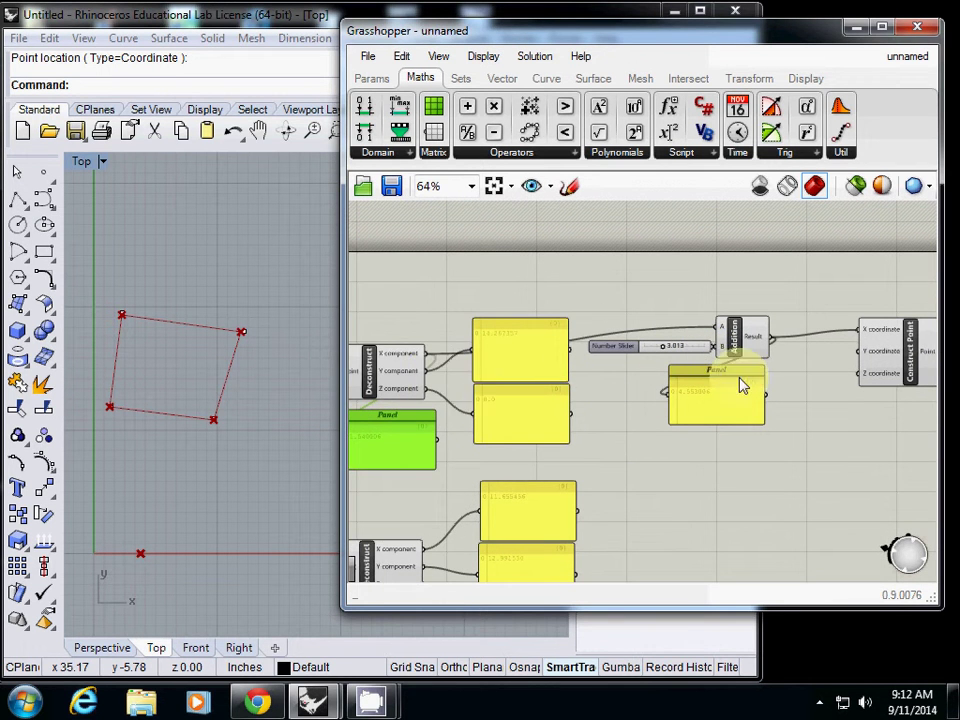
pyautogui.moveTo(425, 371); pyautogui.dragTo(860, 354)
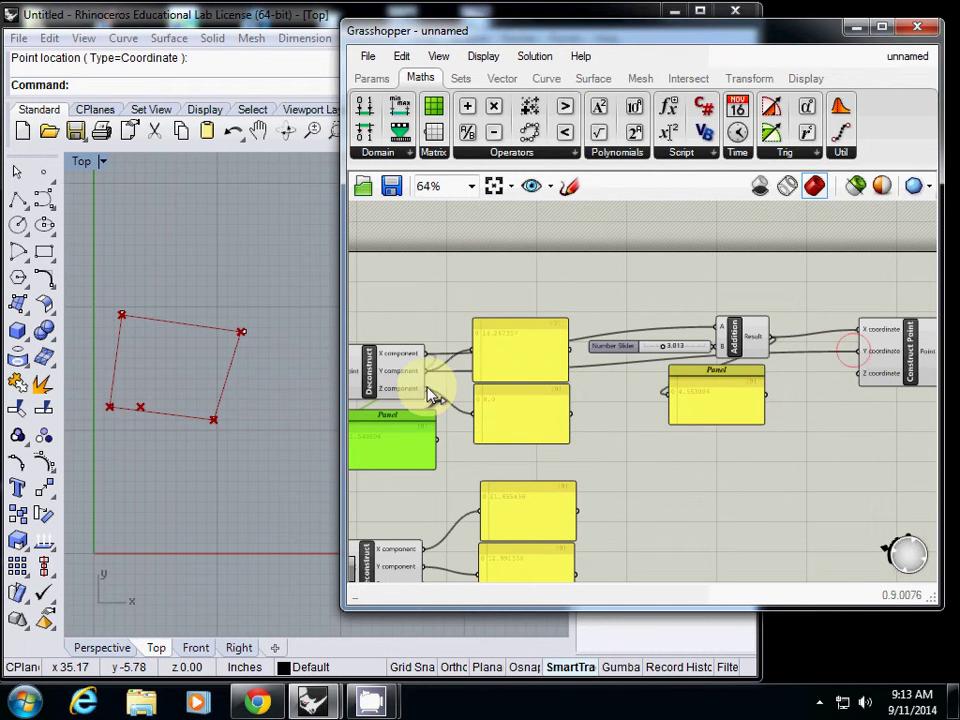
pyautogui.moveTo(427, 389); pyautogui.dragTo(838, 386)
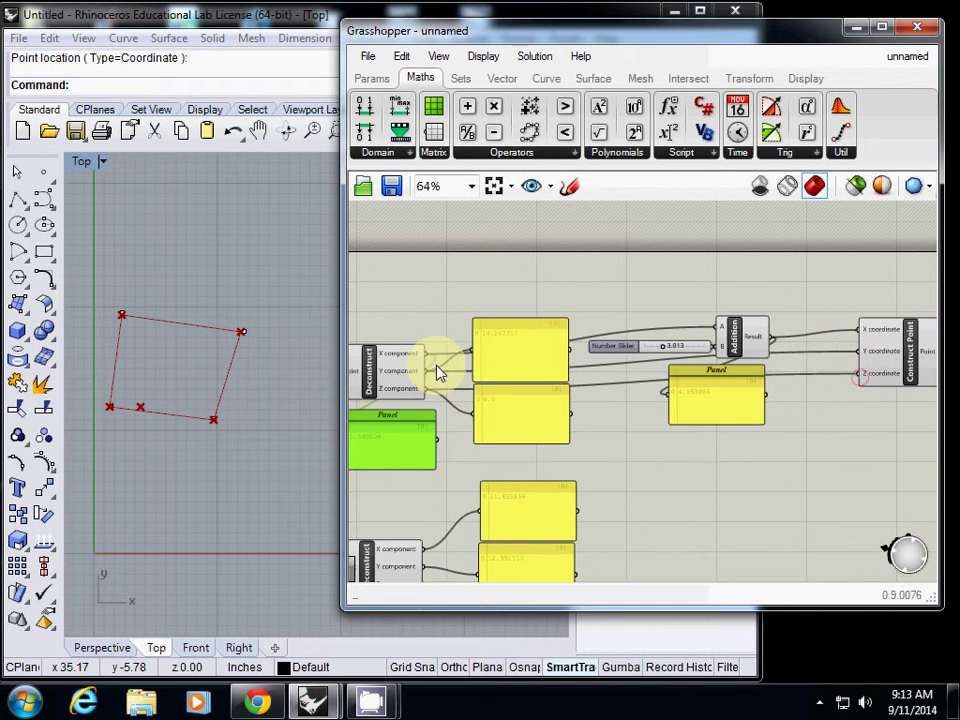
pyautogui.scroll(2, 140, 418)
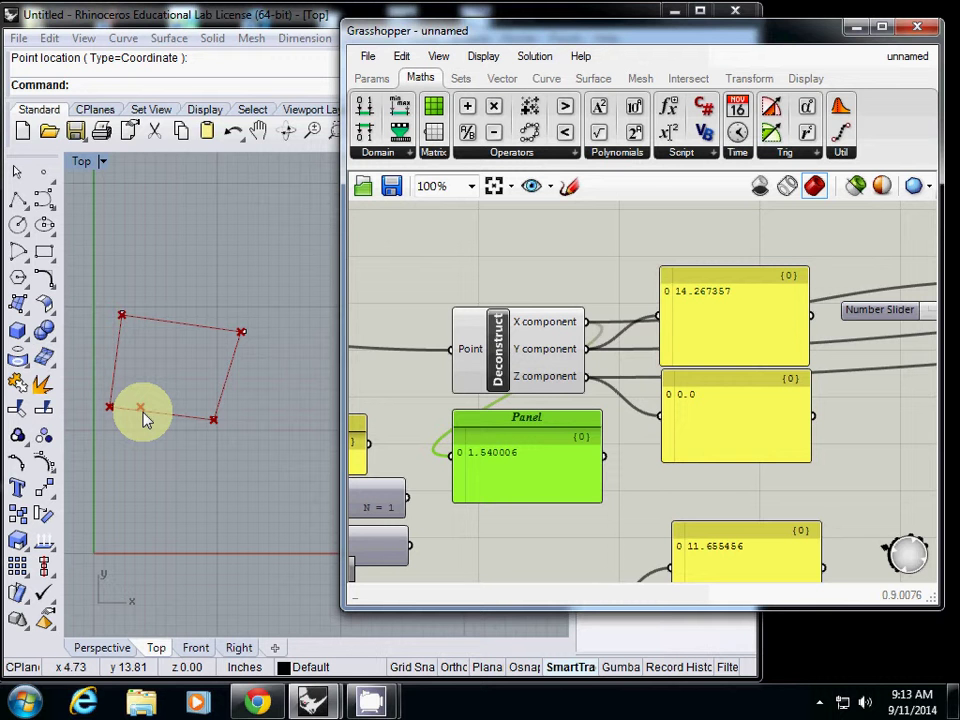
# Zoom in and out, then pan the canvas slightly to inspect the point definition
pyautogui.scroll(-5, 435, 401)
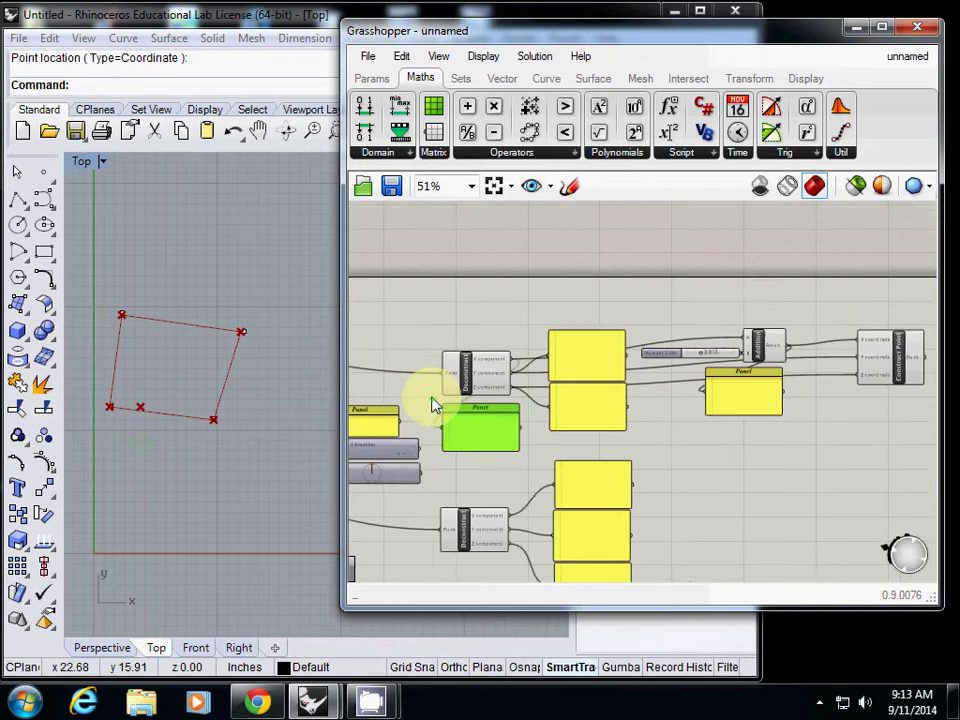
pyautogui.scroll(2, 560, 342)
pyautogui.scroll(-2, 562, 341)
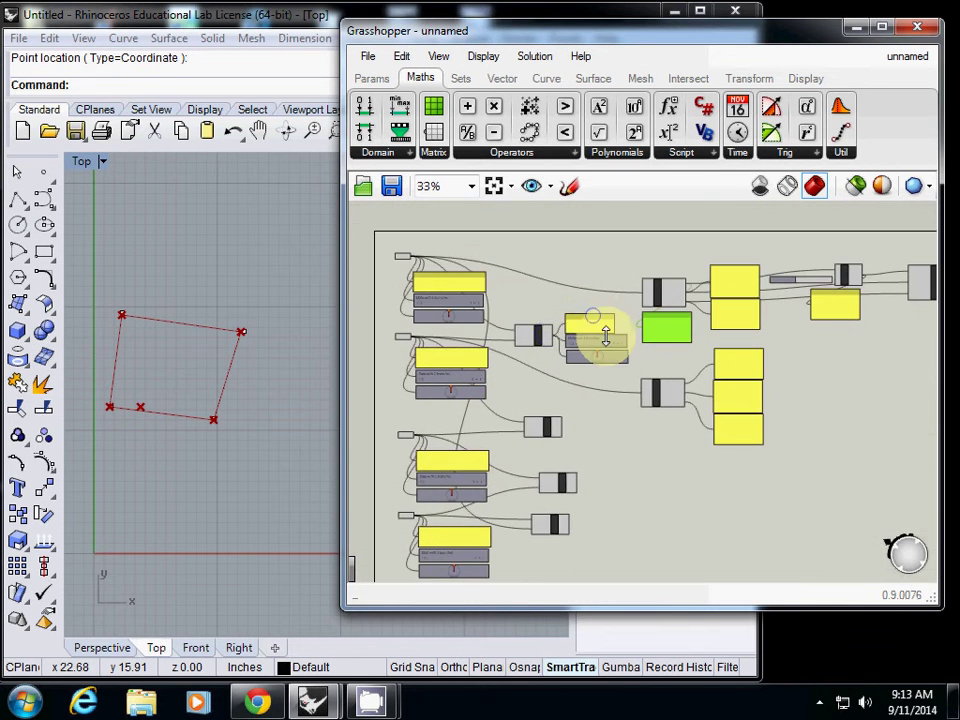
pyautogui.scroll(1, 591, 315)
pyautogui.moveTo(586, 347); pyautogui.dragTo(565, 338, button='right')
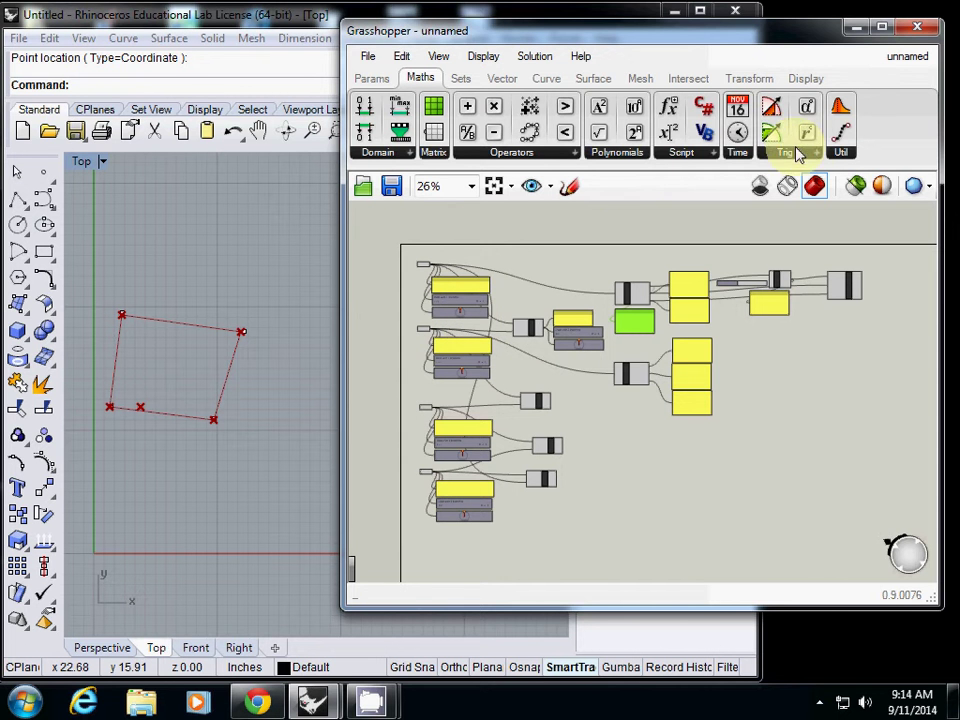
# Place a Scribble note from the Params > Util components on the canvas
pyautogui.click(375, 80)
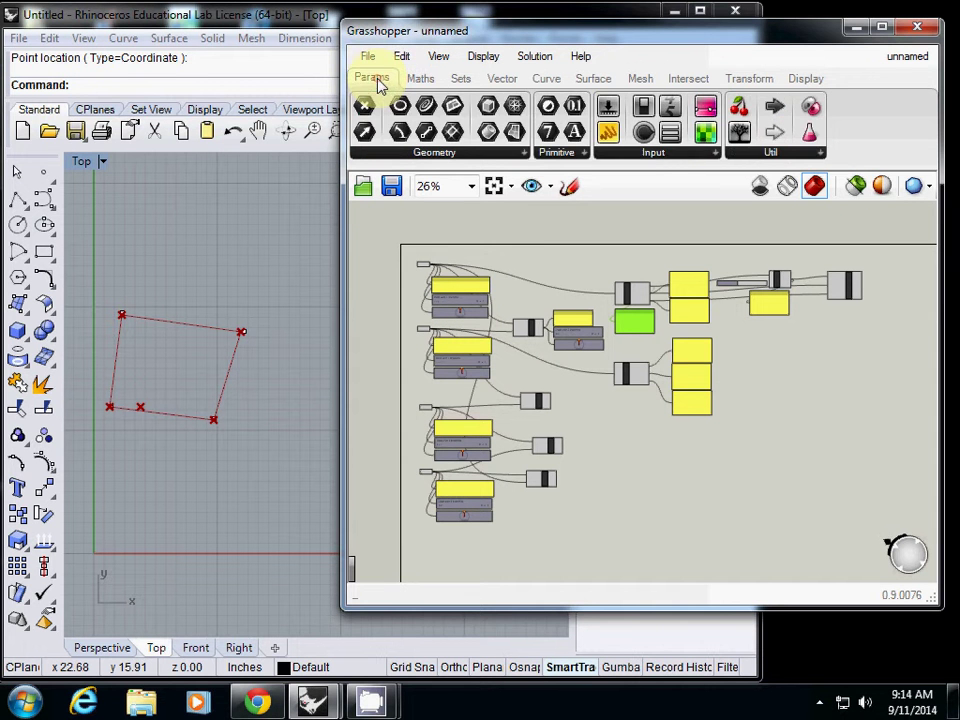
pyautogui.click(819, 154)
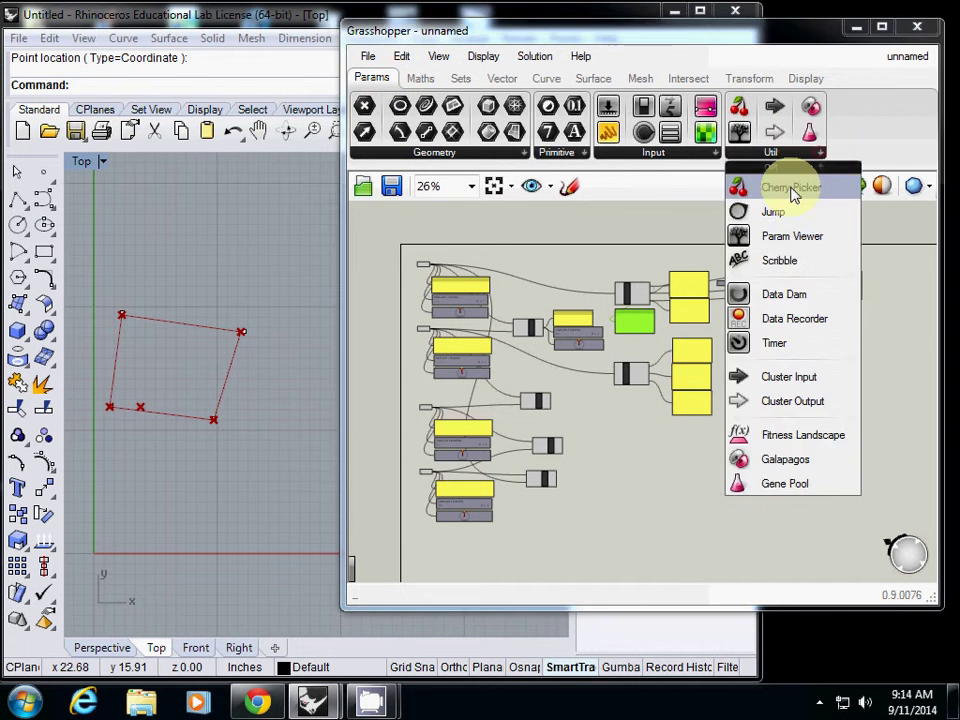
pyautogui.click(781, 262)
pyautogui.click(430, 252)
# Move the 'Doubleclick Me!' note above the point components and open its text settings
pyautogui.scroll(-2, 430, 252)
pyautogui.scroll(6, 430, 252)
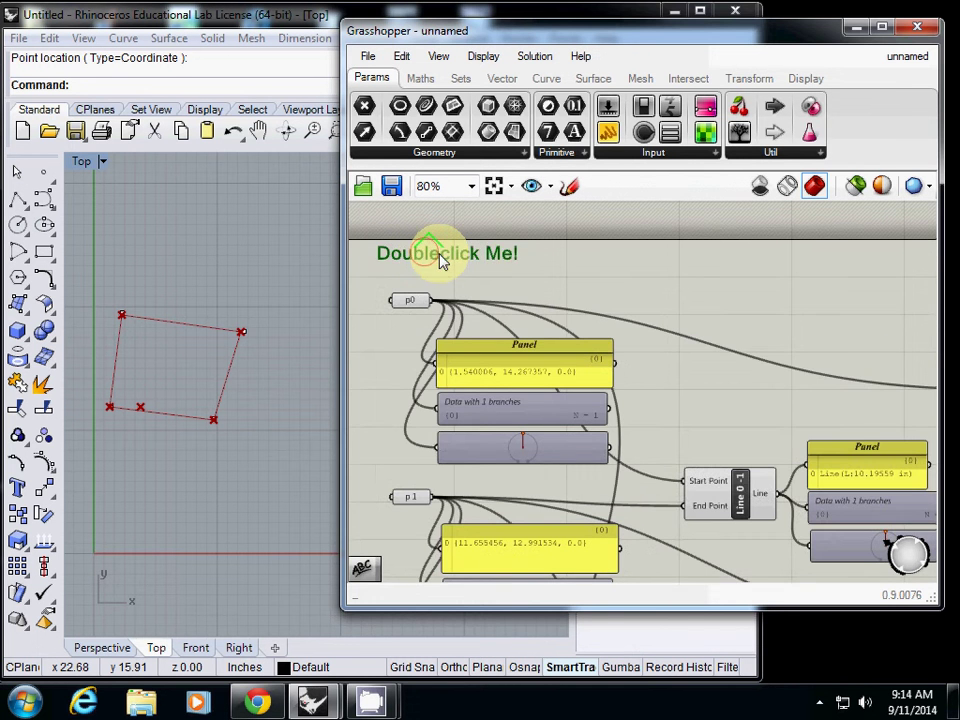
pyautogui.moveTo(444, 255); pyautogui.dragTo(493, 322, button='right')
pyautogui.moveTo(491, 331); pyautogui.dragTo(457, 249)
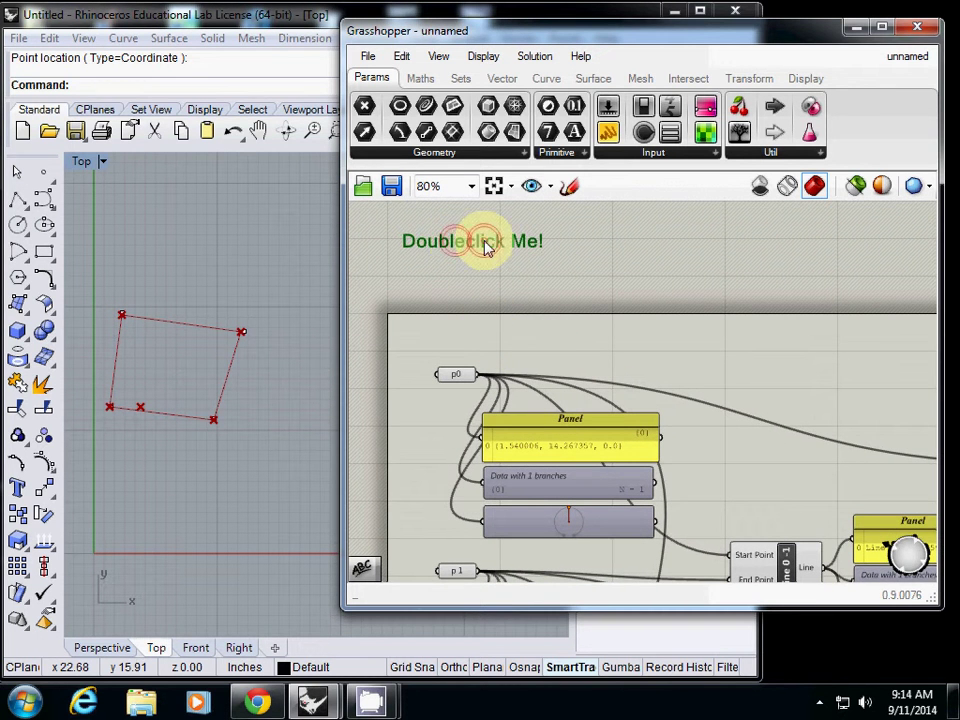
pyautogui.doubleClick(459, 244)
# Enter the author's name, a date line, purpose 'demonstrate a basic of parametric design', input 'four base points', output 'parameterized curves'
pyautogui.moveTo(498, 158); pyautogui.dragTo(375, 156)
pyautogui.write('A')
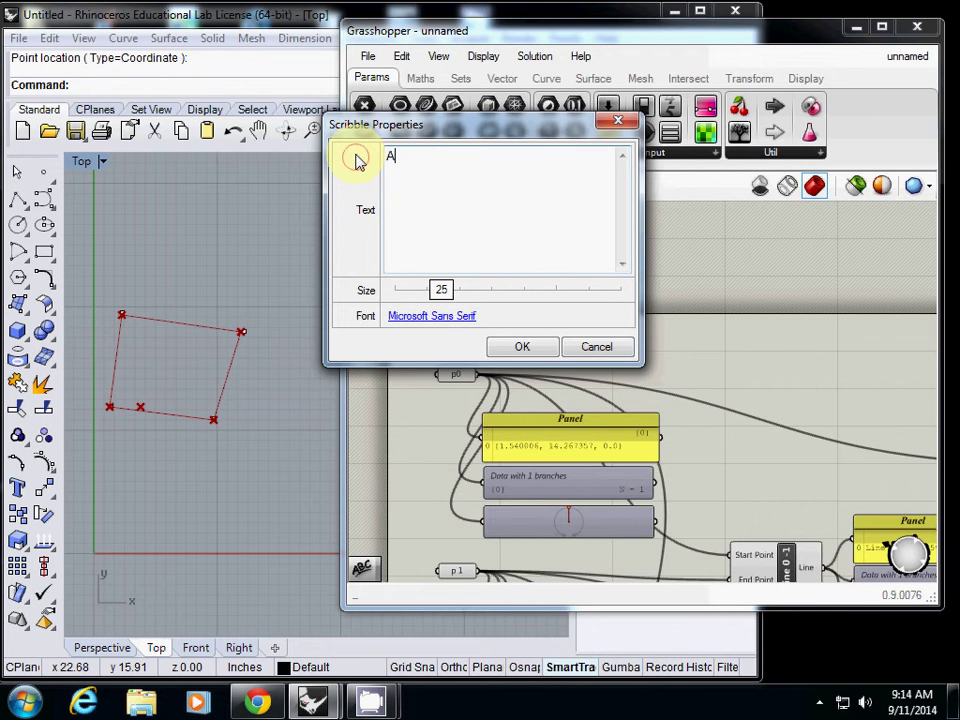
pyautogui.write('uthor : Juhong Park ')
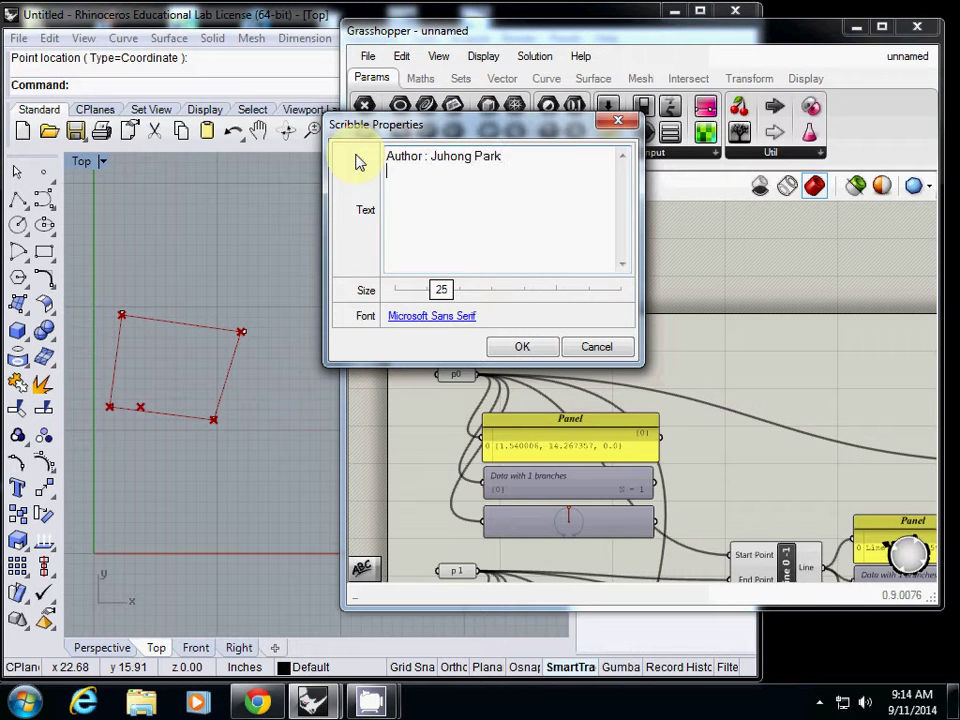
pyautogui.write('Datea')
pyautogui.write('demonstrate a basi')
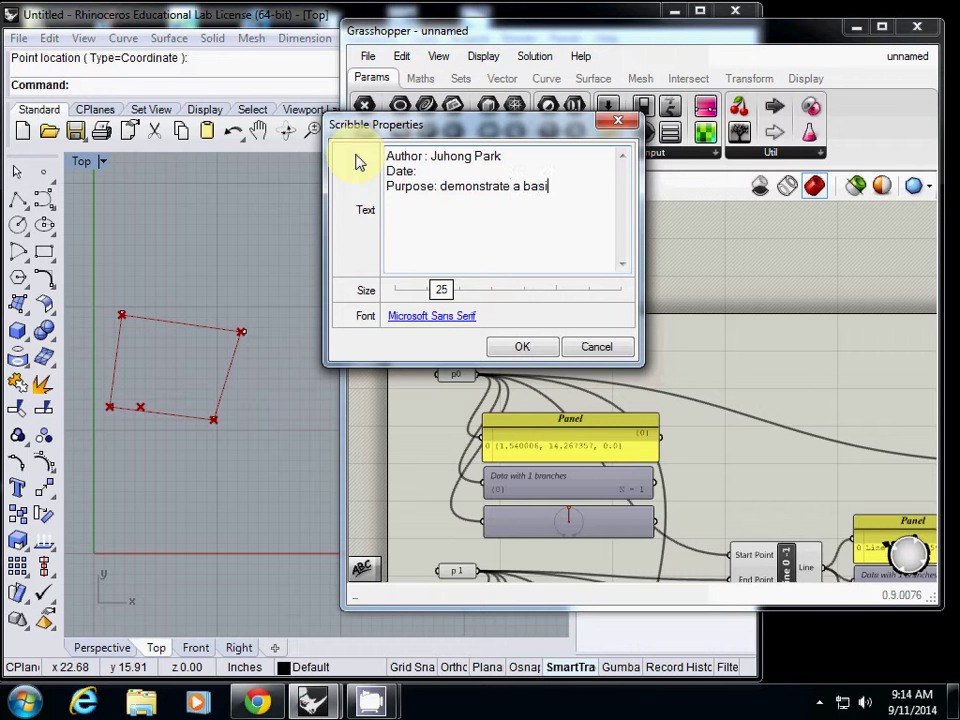
pyautogui.write('c of parametric design')
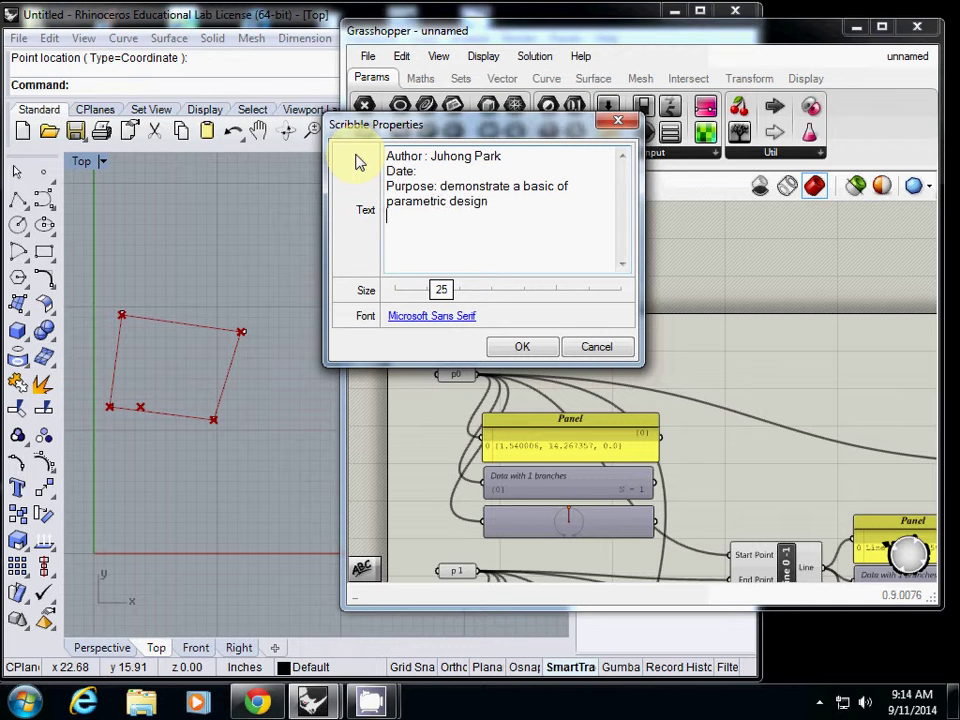
pyautogui.write('  Input')
pyautogui.write(': four base points ')
pyautogui.write('Outp')
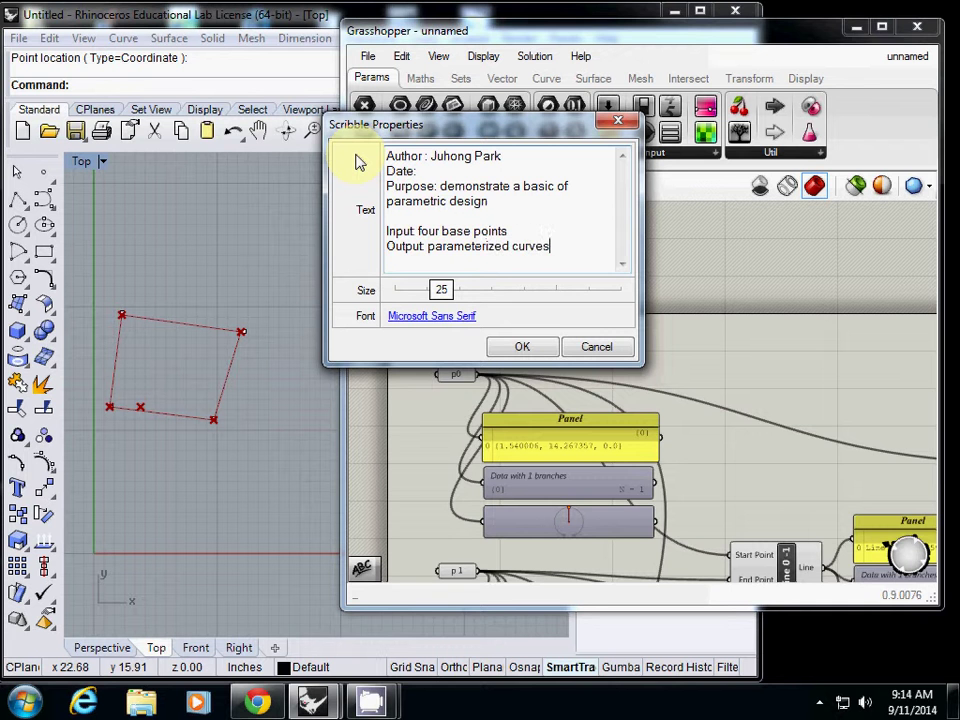
pyautogui.click(516, 347)
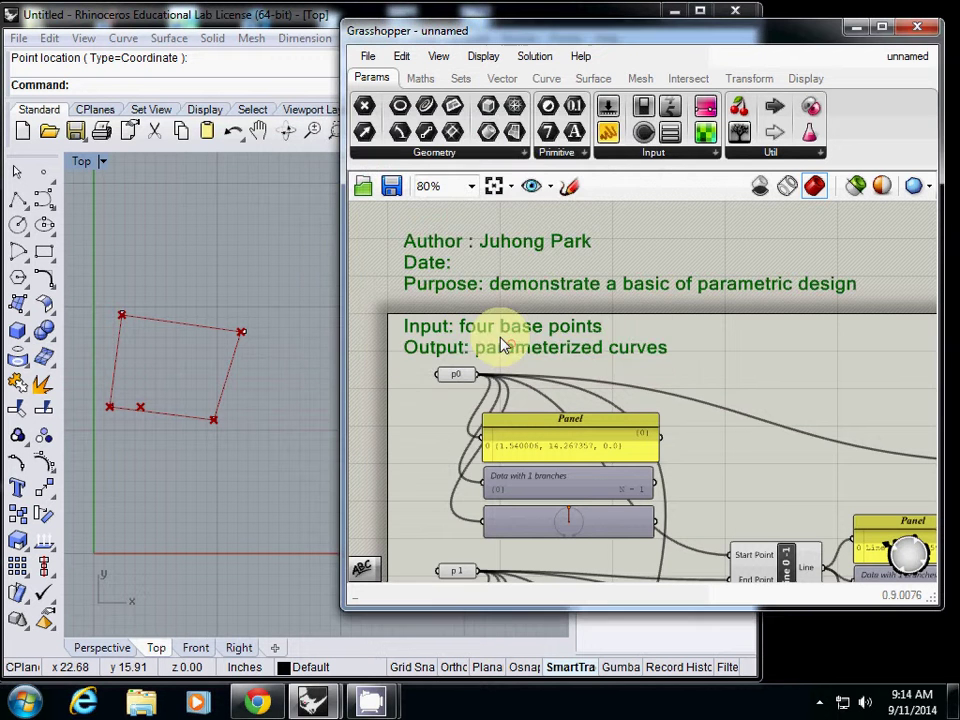
# Move the description note up above the definition's components
pyautogui.moveTo(426, 249); pyautogui.dragTo(455, 205)
pyautogui.scroll(-2, 481, 290)
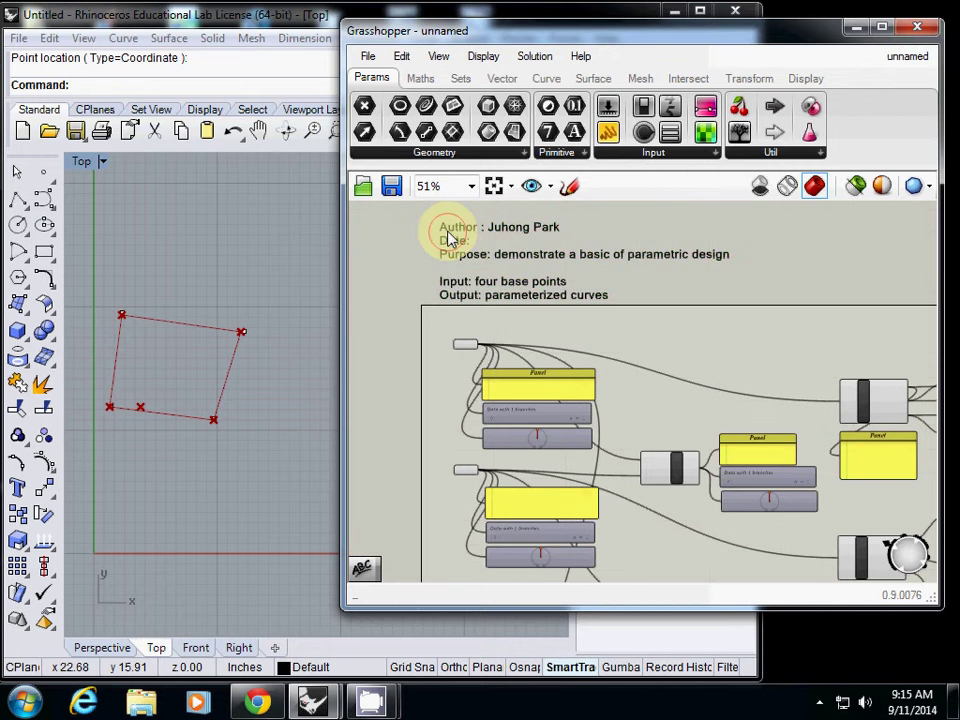
pyautogui.moveTo(456, 231)
pyautogui.mouseDown()
pyautogui.moveTo(450, 208)
pyautogui.moveTo(456, 261)
pyautogui.mouseUp()
# Add a second Scribble note from Params > Util beside the p0 point
pyautogui.scroll(-1, 467, 285)
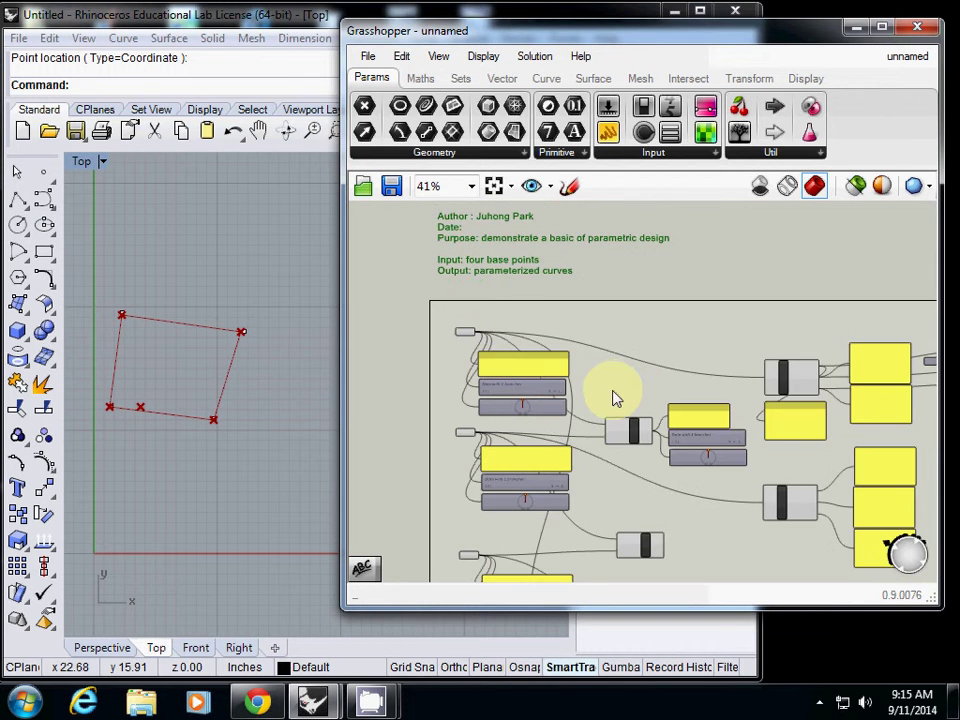
pyautogui.click(812, 151)
pyautogui.moveTo(779, 260); pyautogui.dragTo(517, 313)
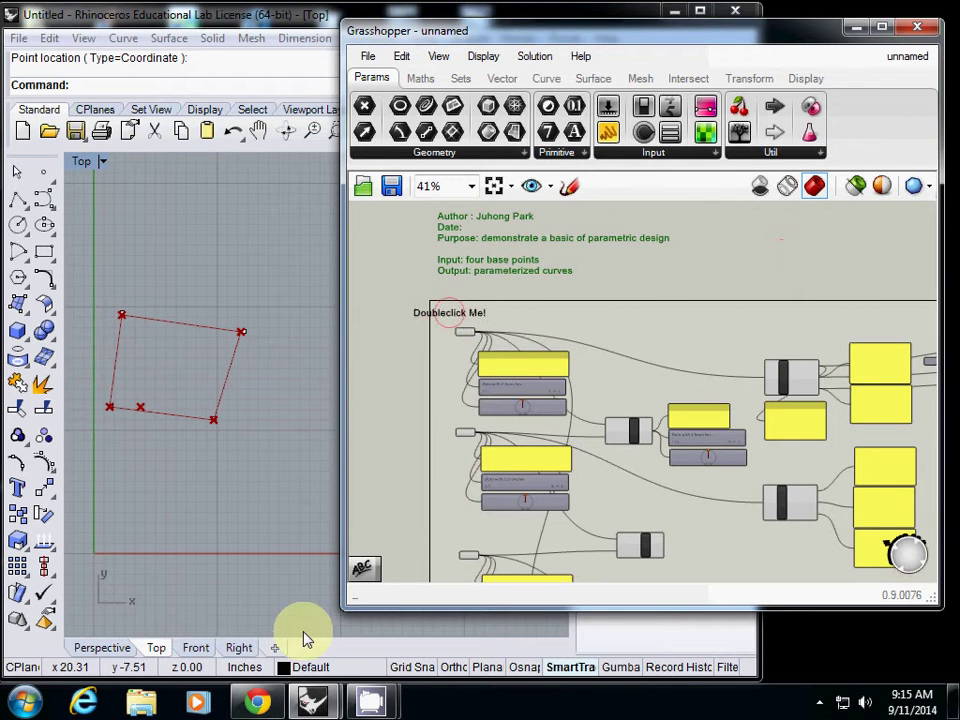
# Search 'world time' in Chrome and open the timeanddate.com World Clock page
pyautogui.click(257, 702)
pyautogui.click(358, 36)
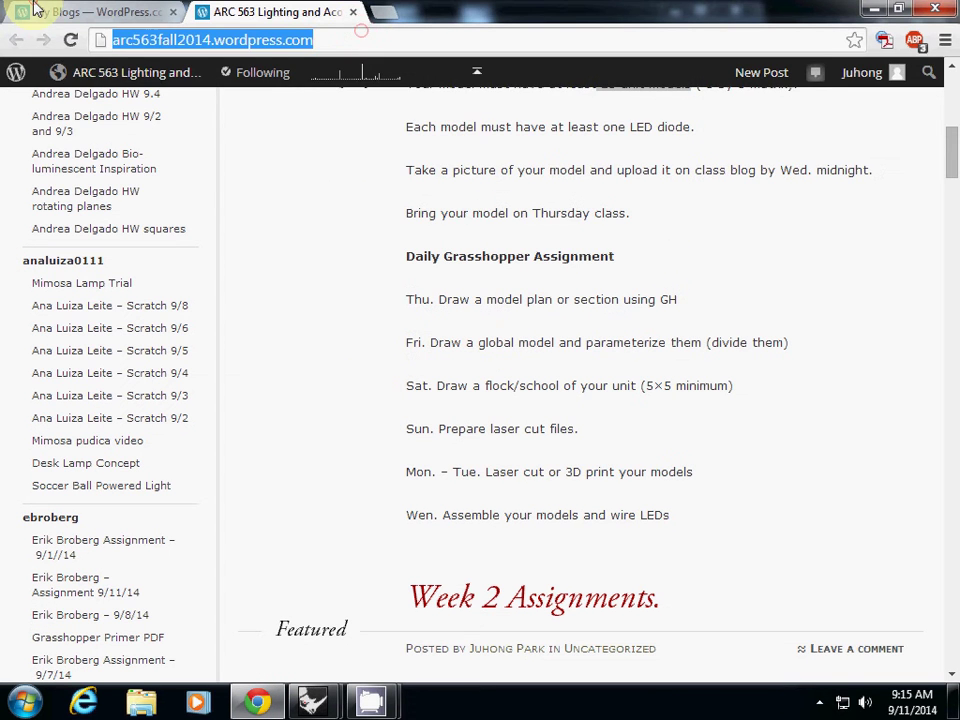
pyautogui.write('world time')
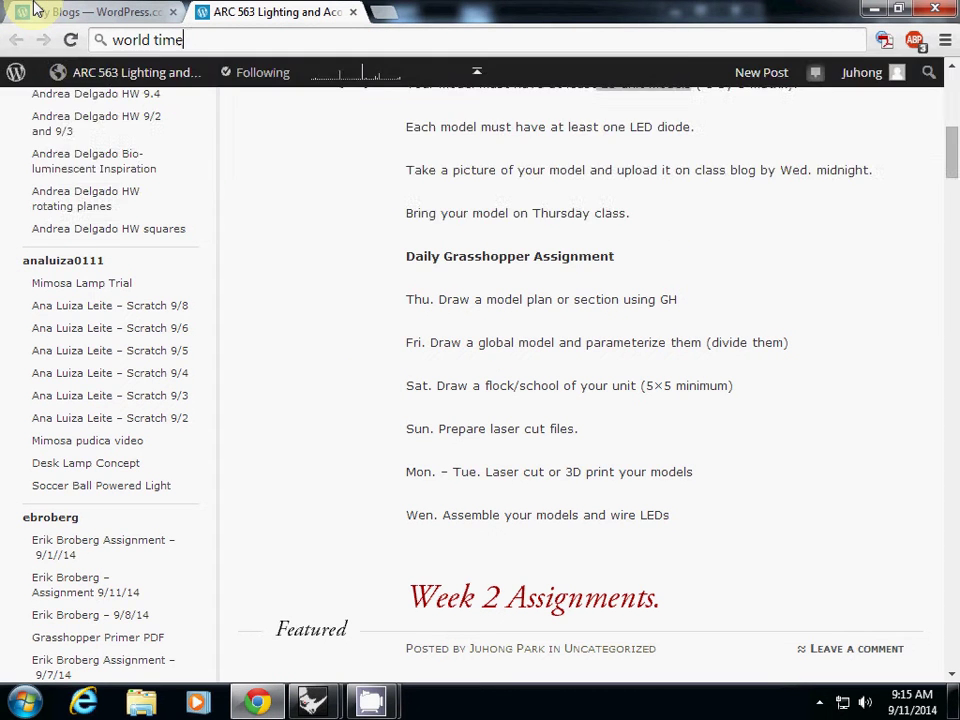
pyautogui.press('Return')
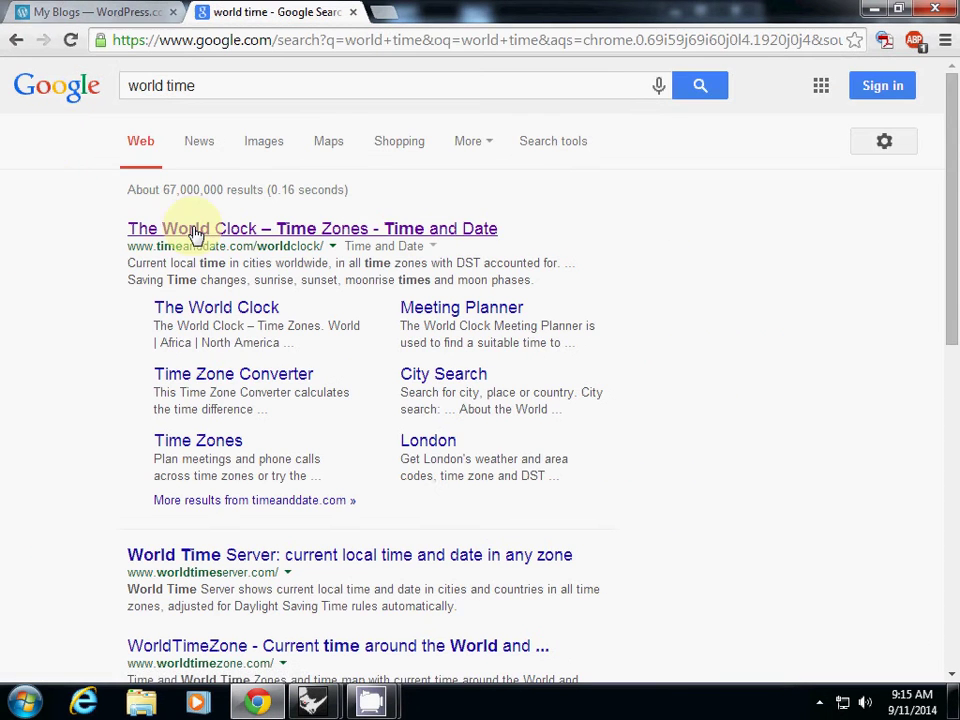
pyautogui.click(195, 230)
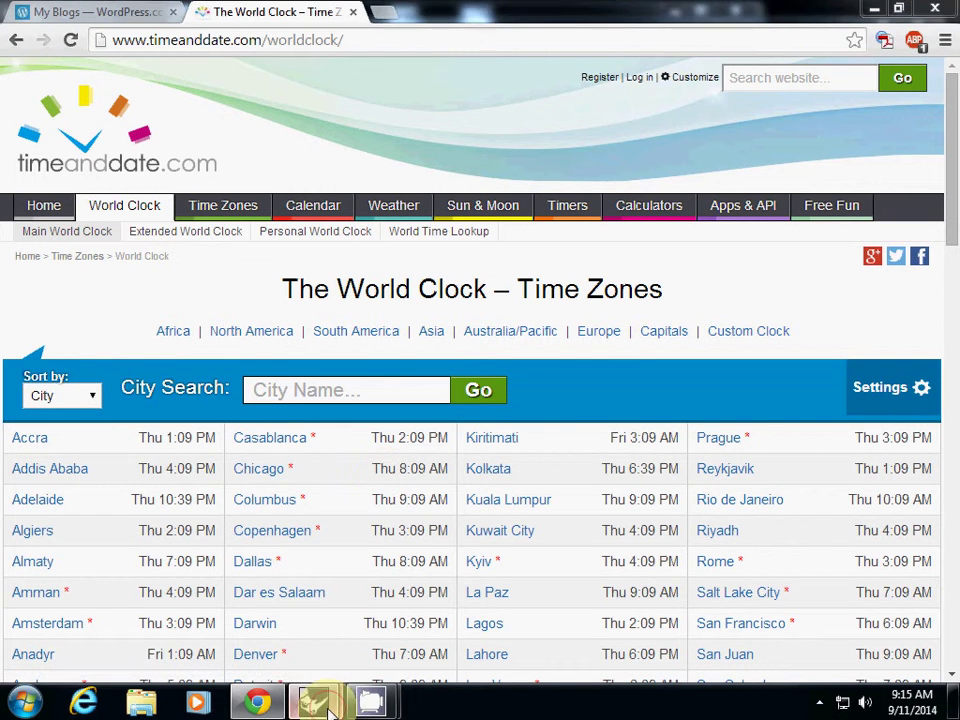
# Check today's date on the taskbar calendar, then return to the Rhino window with the definition
pyautogui.moveTo(317, 703)
pyautogui.click(277, 570)
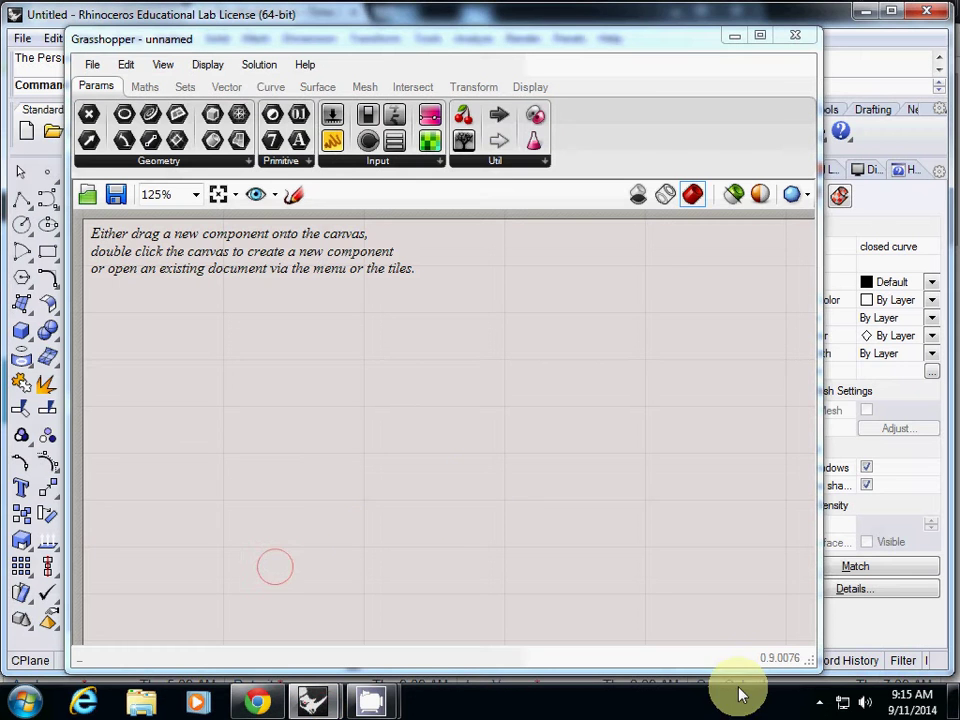
pyautogui.click(910, 702)
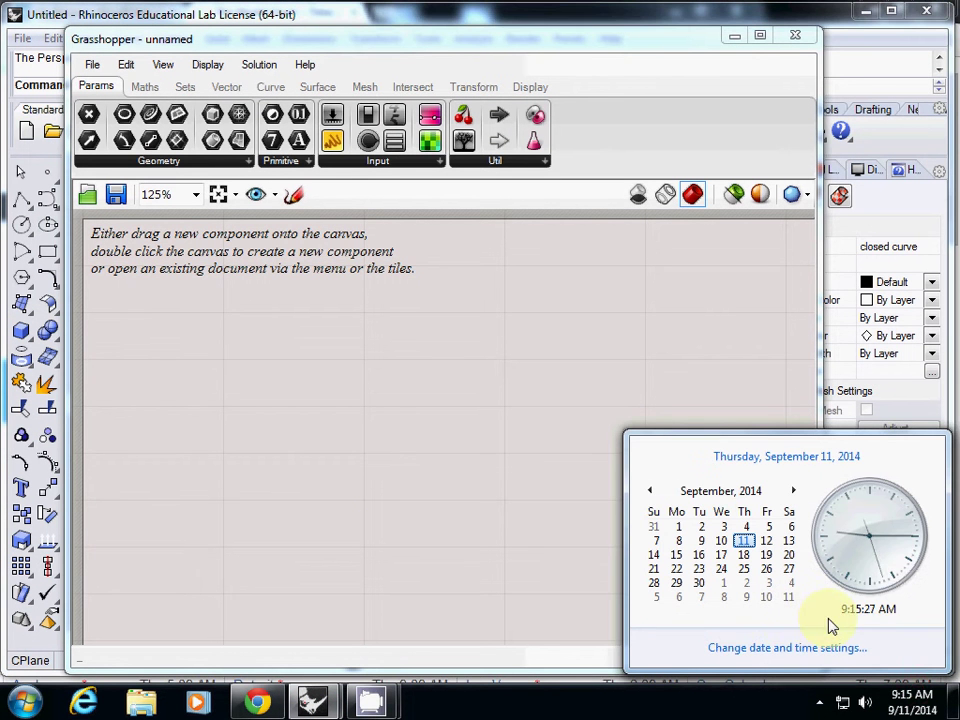
pyautogui.click(332, 422)
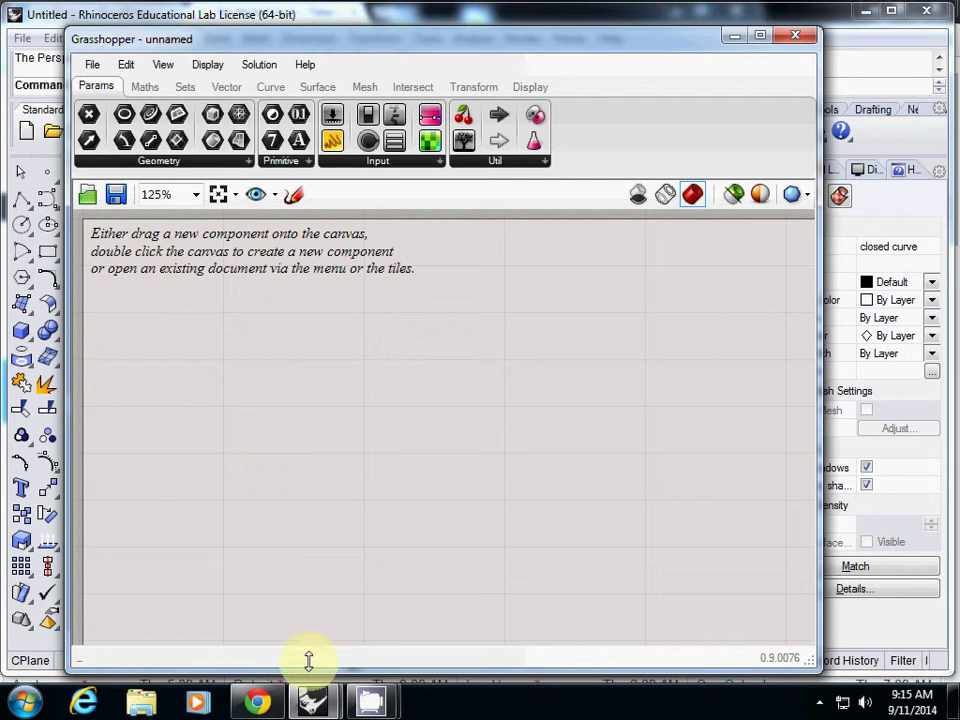
pyautogui.moveTo(312, 700)
pyautogui.click(369, 602)
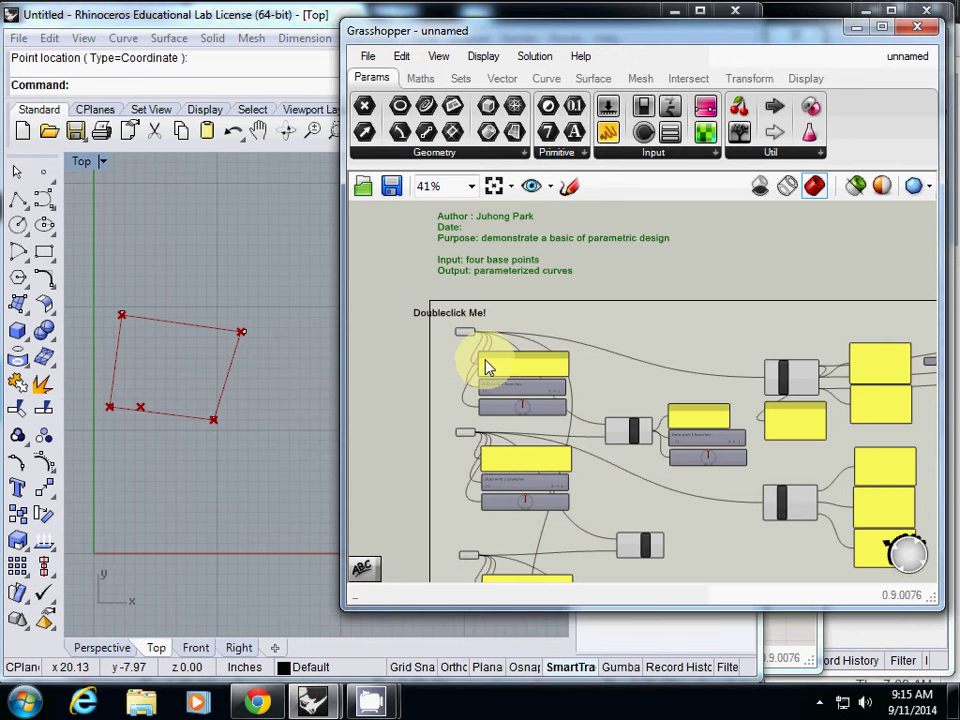
# Change the second note's text to 'step 1. set four base points'
pyautogui.doubleClick(446, 314)
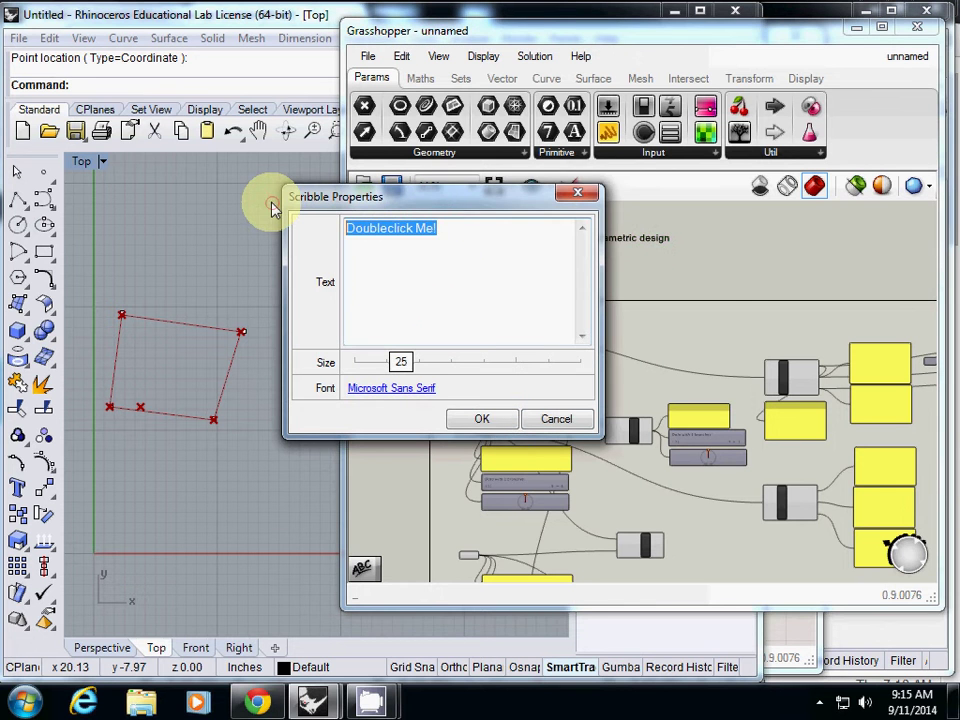
pyautogui.write('step 1.')
pyautogui.press('BackSpace')
pyautogui.write('set four base points')
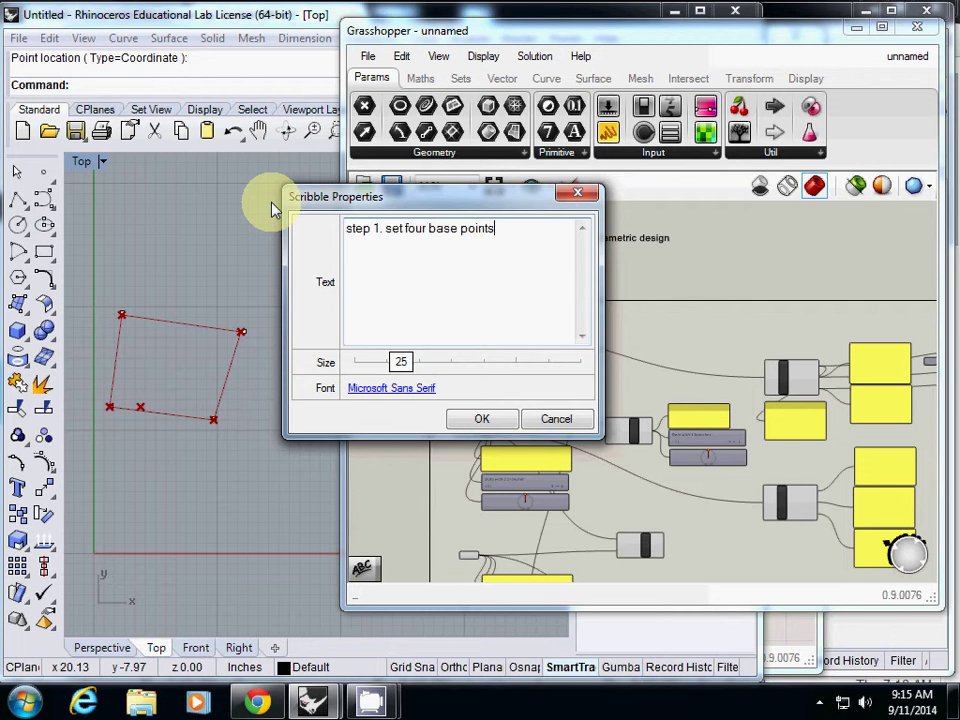
pyautogui.click(478, 418)
# Position the step 1 note and group it with the left column of base-point components
pyautogui.moveTo(463, 317); pyautogui.dragTo(478, 318)
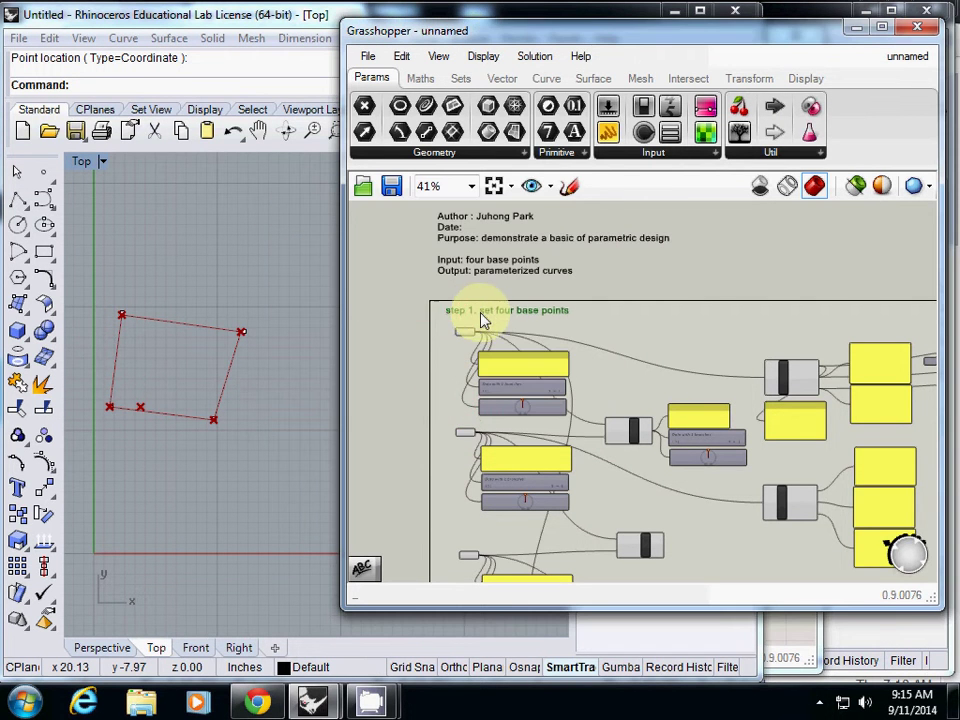
pyautogui.scroll(-2, 486, 323)
pyautogui.moveTo(501, 328); pyautogui.dragTo(456, 242, button='right')
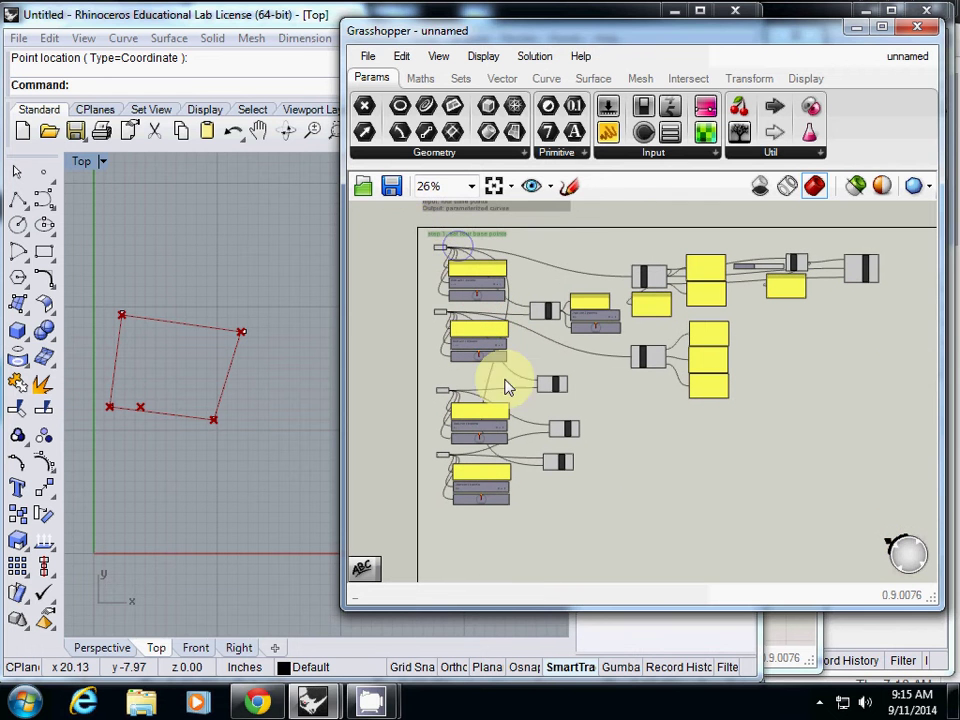
pyautogui.moveTo(404, 223); pyautogui.dragTo(520, 534)
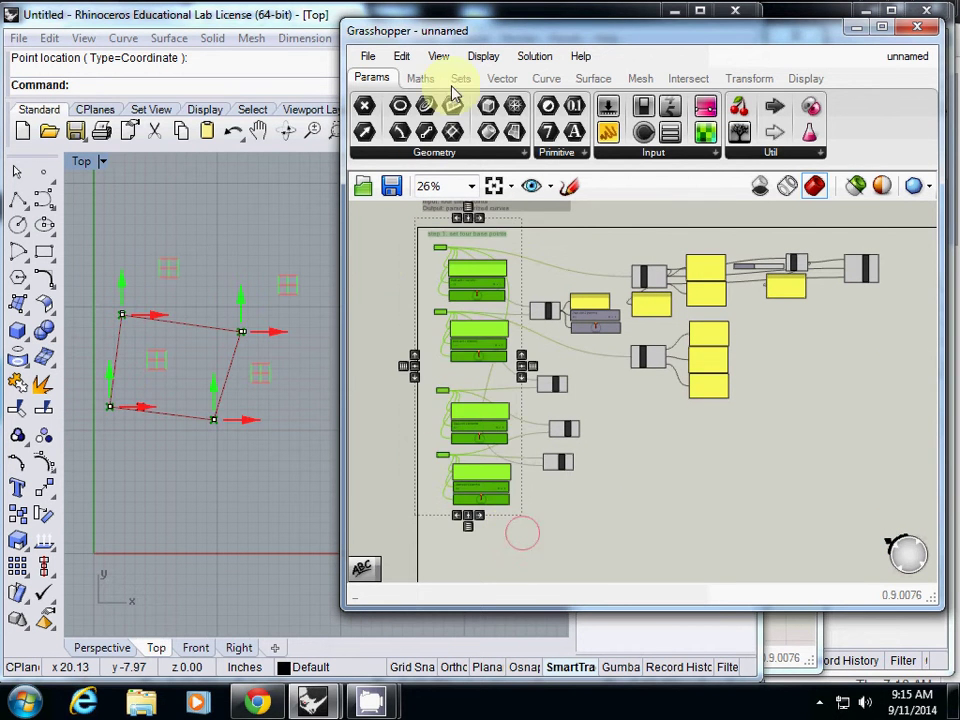
pyautogui.click(401, 57)
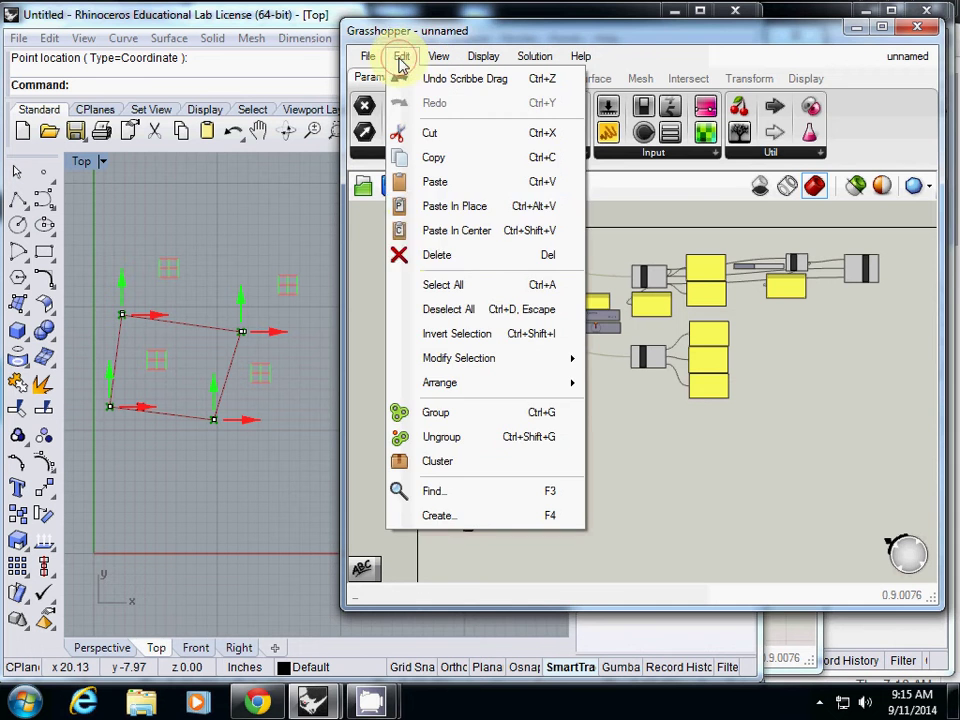
pyautogui.click(410, 412)
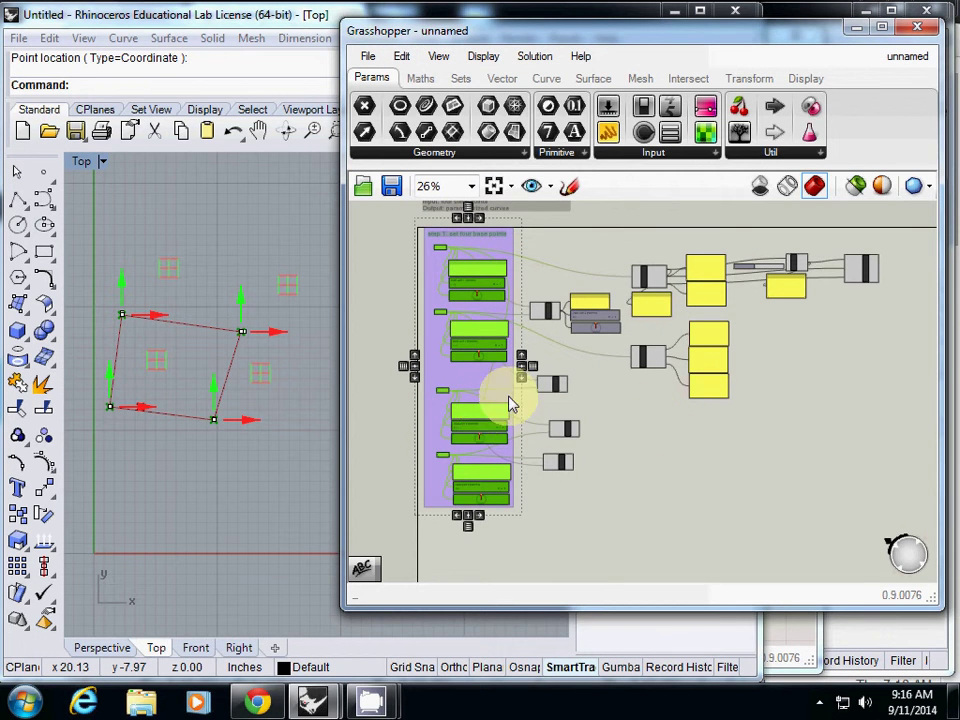
pyautogui.scroll(5, 500, 355)
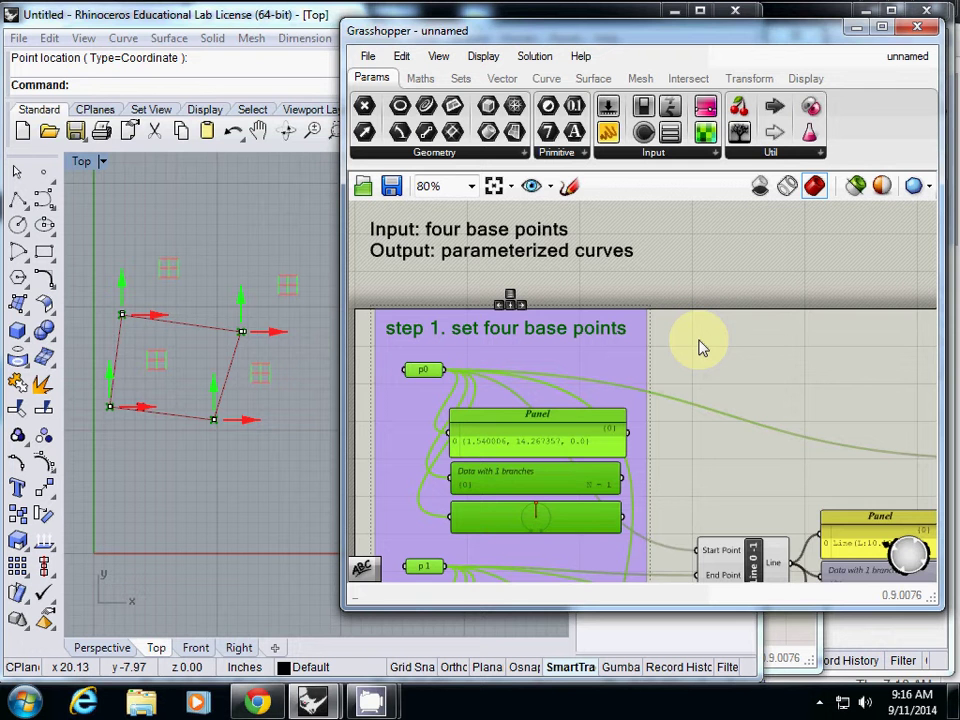
pyautogui.scroll(-3, 700, 347)
pyautogui.moveTo(705, 362); pyautogui.dragTo(579, 268, button='right')
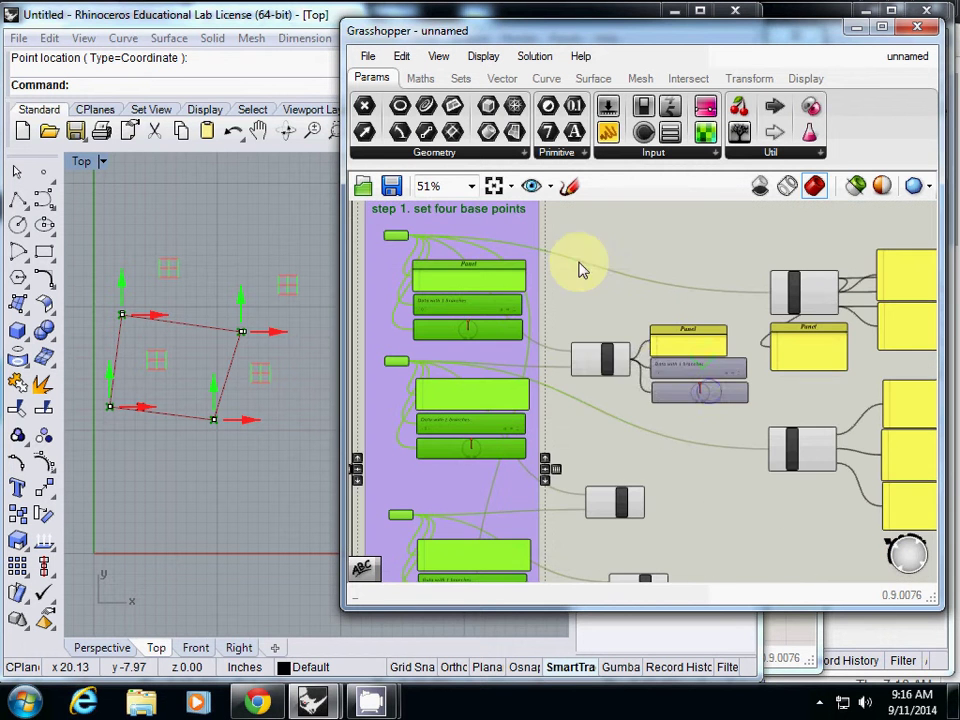
# Add a Scribble note beside the Line component and begin entering 'step2 draw lines from four points'
pyautogui.rightClick(613, 352)
pyautogui.click(607, 362)
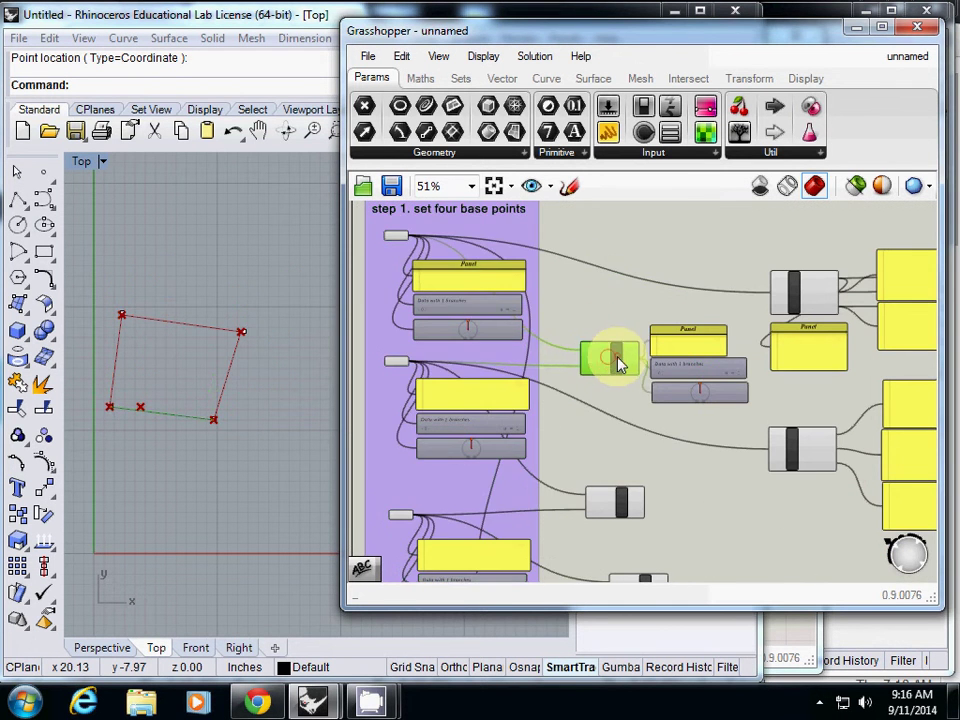
pyautogui.click(820, 152)
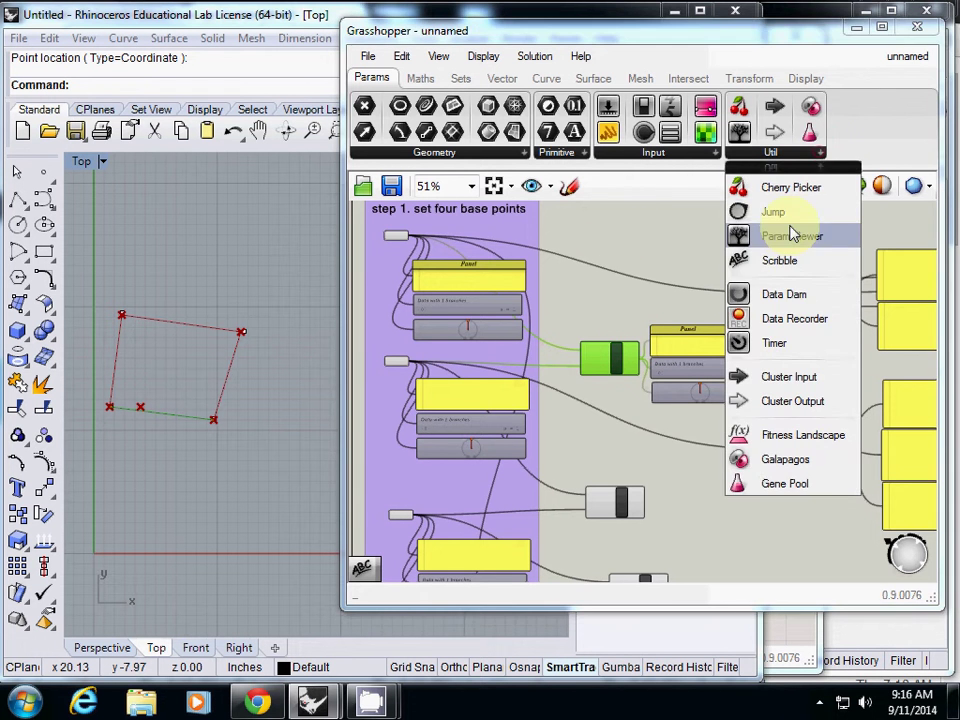
pyautogui.moveTo(778, 260); pyautogui.dragTo(589, 272)
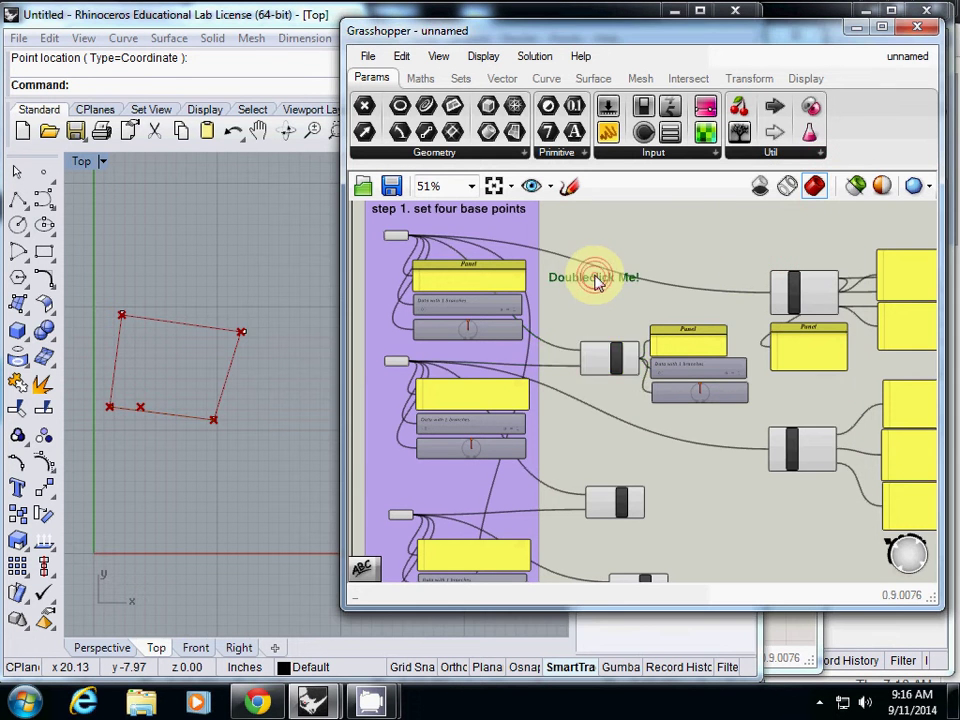
pyautogui.doubleClick(597, 282)
pyautogui.moveTo(585, 188); pyautogui.dragTo(447, 193)
pyautogui.write('s')
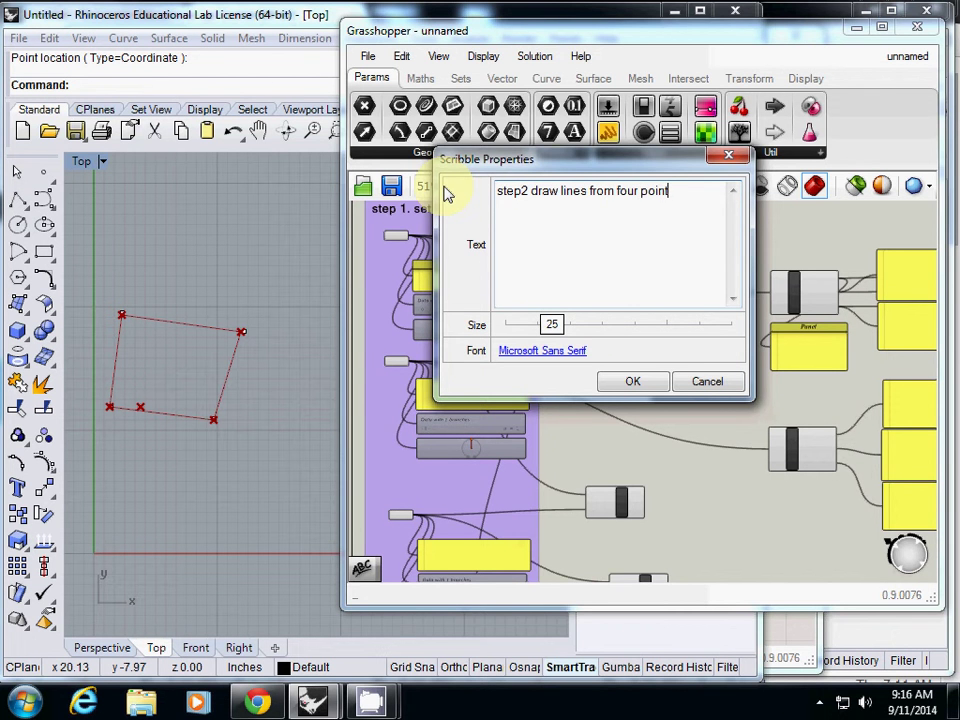
# Confirm the 'step2 draw lines from four points' note text, then try selecting the line components
pyautogui.write('s')
pyautogui.click(614, 386)
pyautogui.moveTo(622, 345); pyautogui.dragTo(607, 268, button='right')
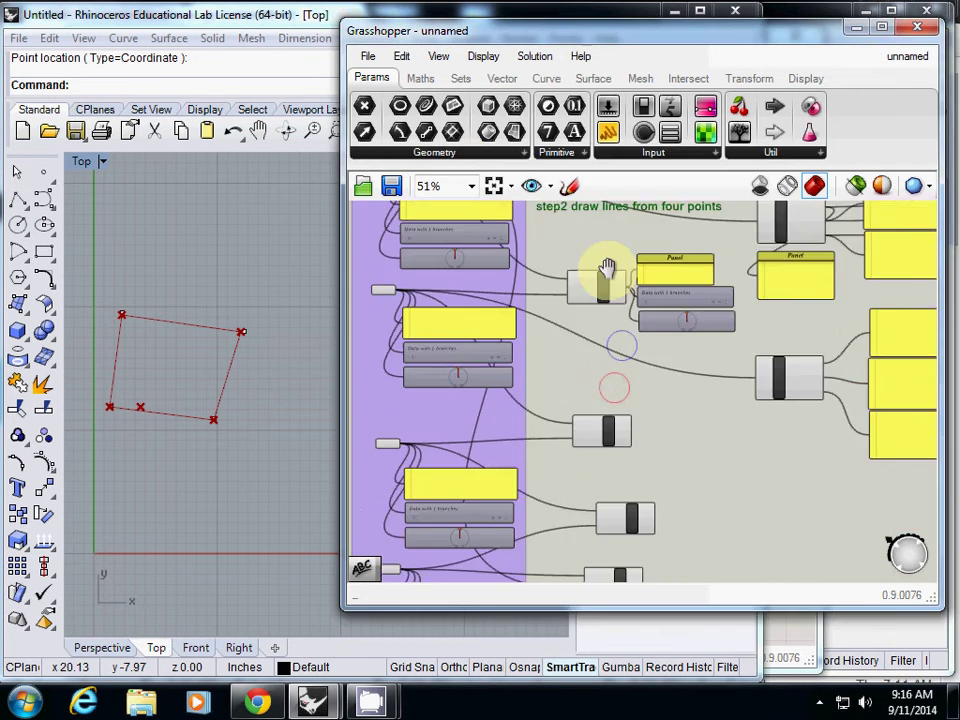
pyautogui.scroll(-3, 607, 268)
pyautogui.moveTo(574, 226); pyautogui.dragTo(680, 476)
pyautogui.moveTo(817, 352); pyautogui.dragTo(727, 400, button='right')
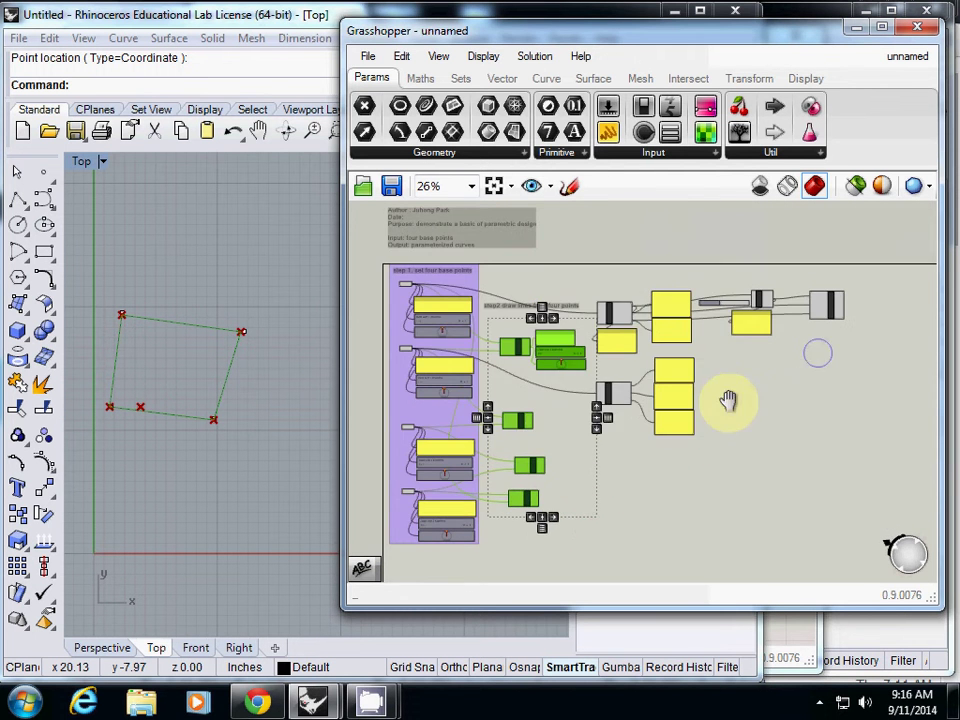
pyautogui.moveTo(590, 247); pyautogui.dragTo(862, 457)
pyautogui.click(585, 251)
pyautogui.moveTo(585, 251); pyautogui.dragTo(617, 250, button='right')
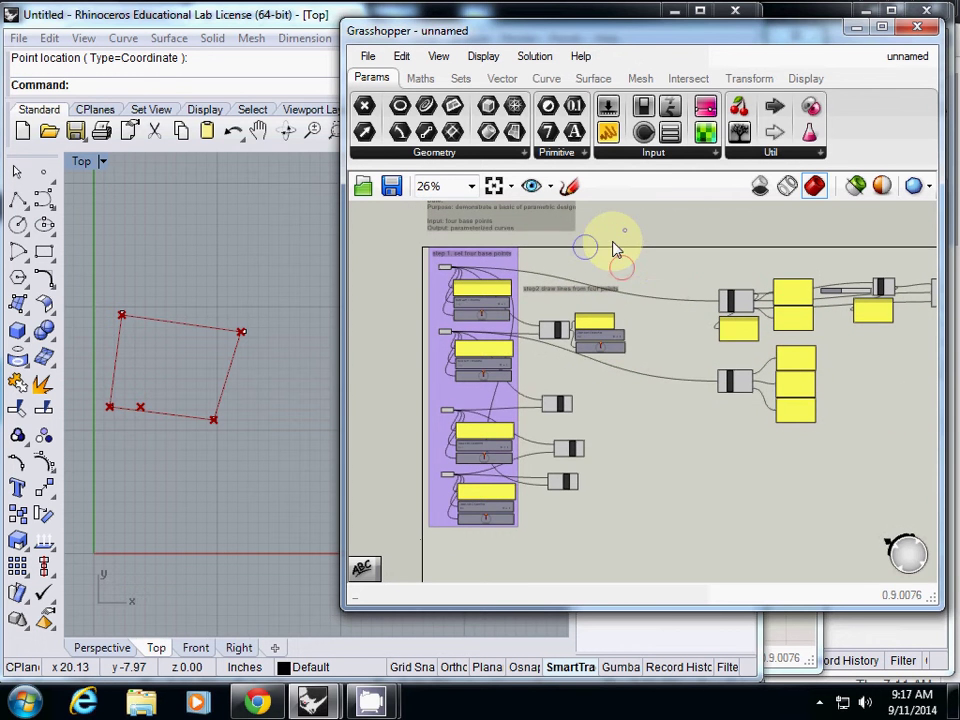
# Group the middle column of line components and move the group under the step2 note
pyautogui.moveTo(523, 245); pyautogui.dragTo(674, 525)
pyautogui.moveTo(557, 338); pyautogui.dragTo(581, 330)
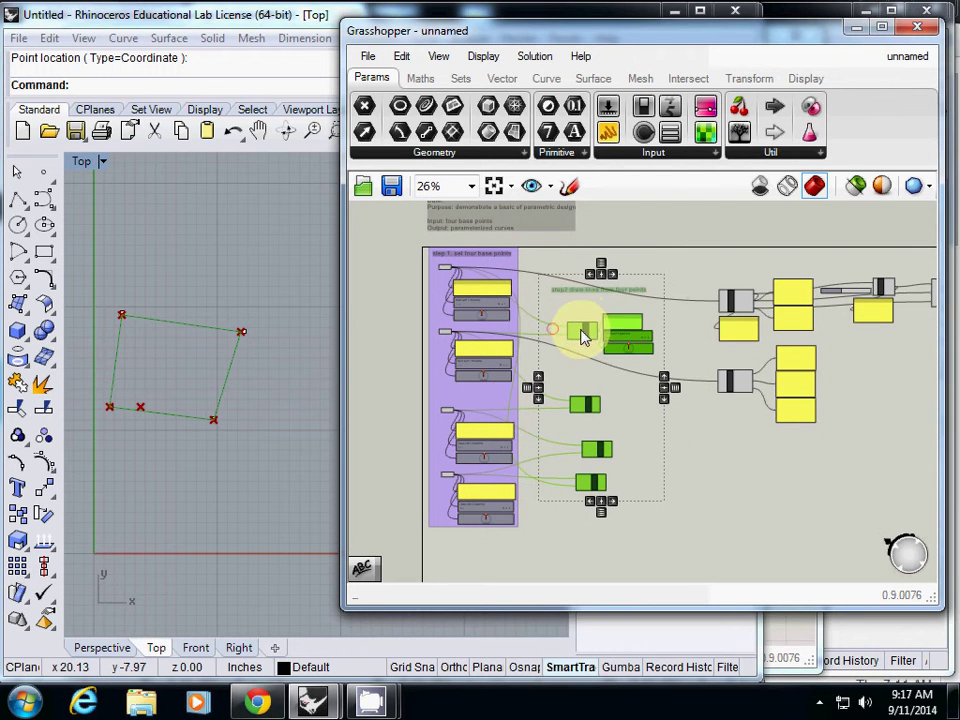
pyautogui.click(401, 56)
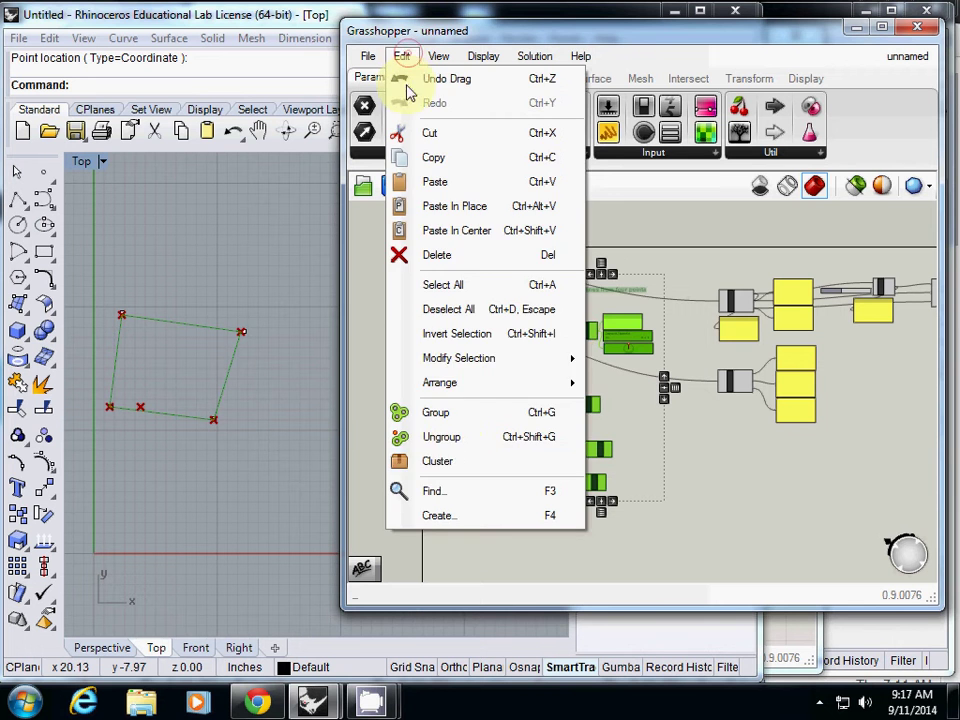
pyautogui.click(452, 413)
pyautogui.click(703, 476)
pyautogui.click(572, 290)
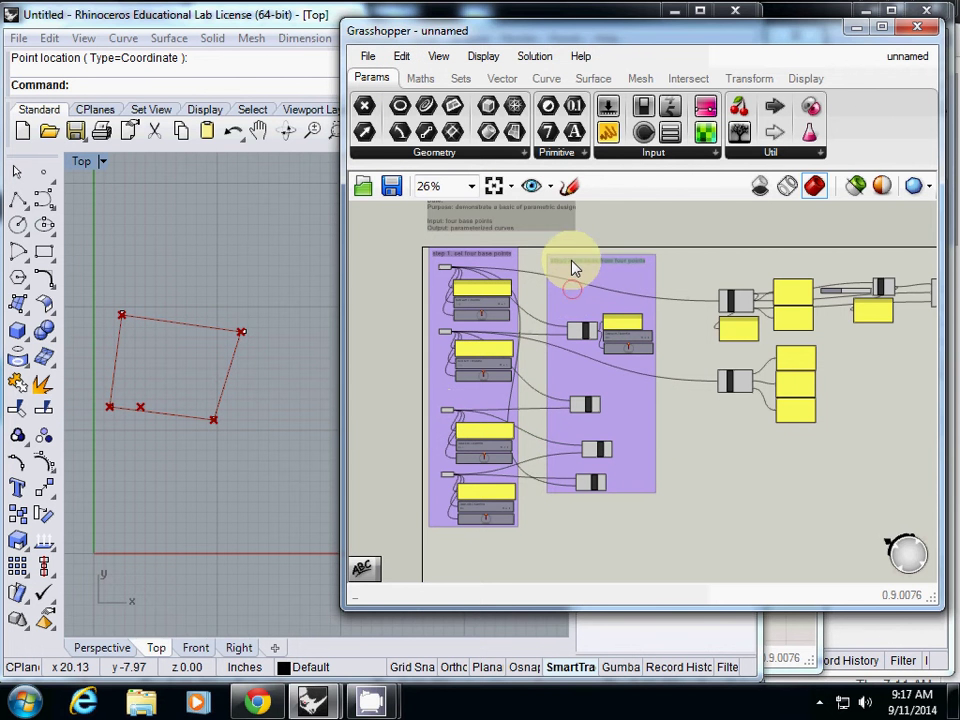
pyautogui.moveTo(592, 375); pyautogui.dragTo(584, 351)
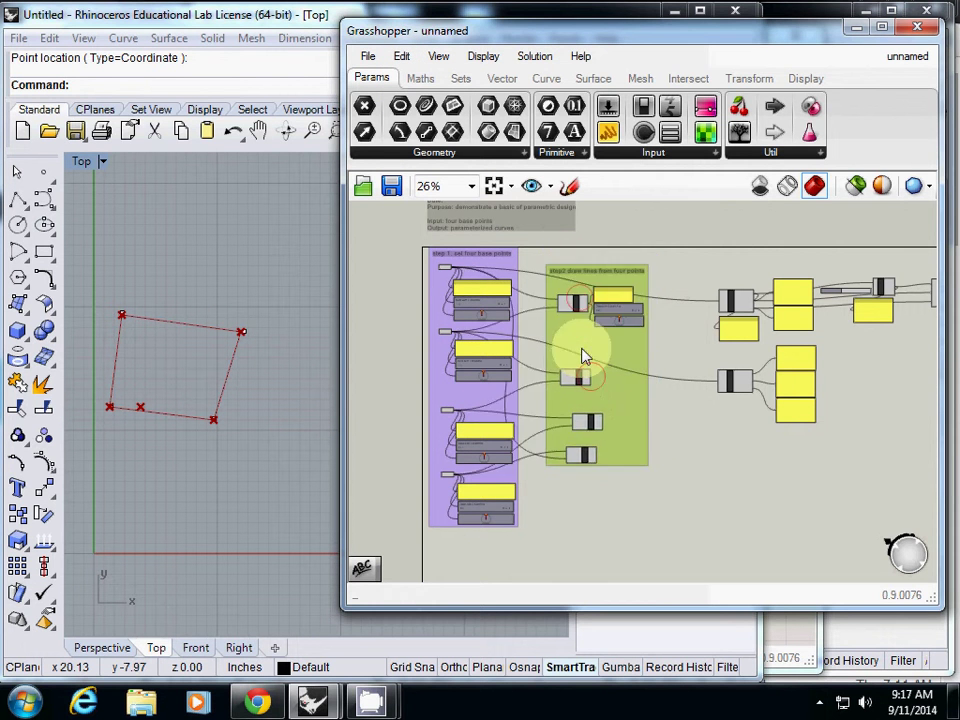
pyautogui.scroll(-2, 578, 332)
pyautogui.moveTo(531, 274); pyautogui.dragTo(531, 306, button='right')
pyautogui.scroll(5, 531, 306)
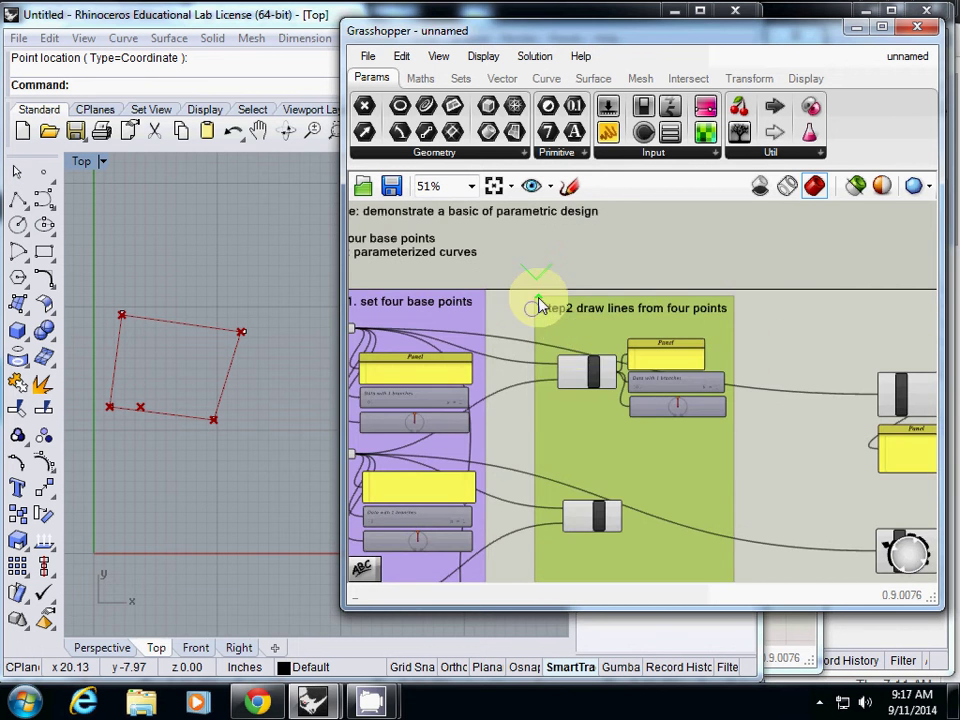
pyautogui.scroll(-2, 608, 362)
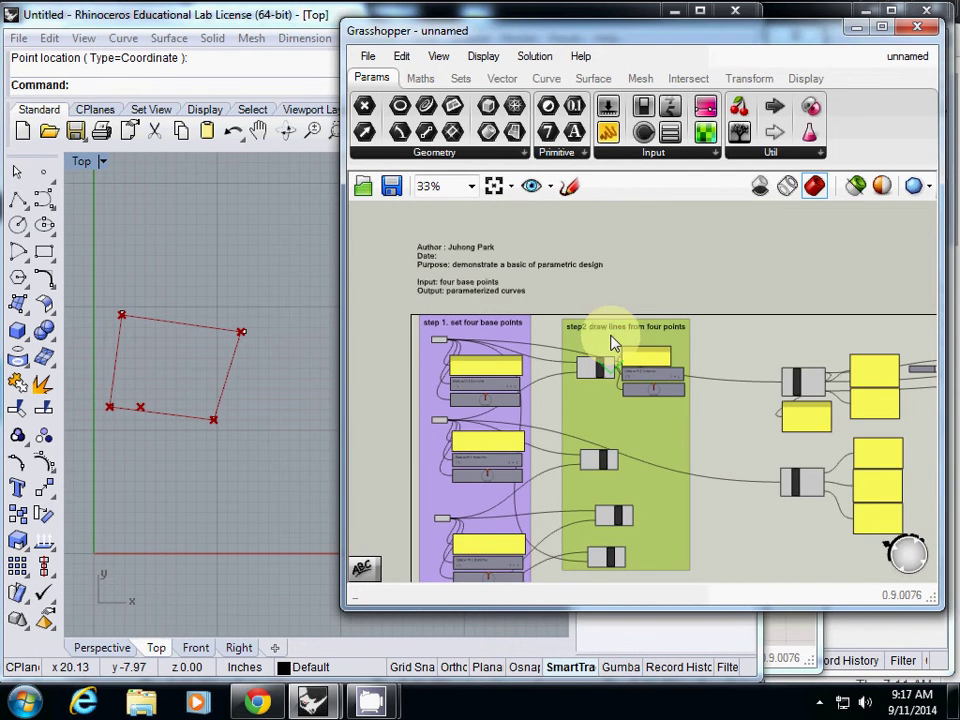
pyautogui.moveTo(748, 354); pyautogui.dragTo(594, 332, button='right')
# Select the upper cluster of components and move them up and left to make room
pyautogui.click(634, 340)
pyautogui.scroll(-2, 636, 341)
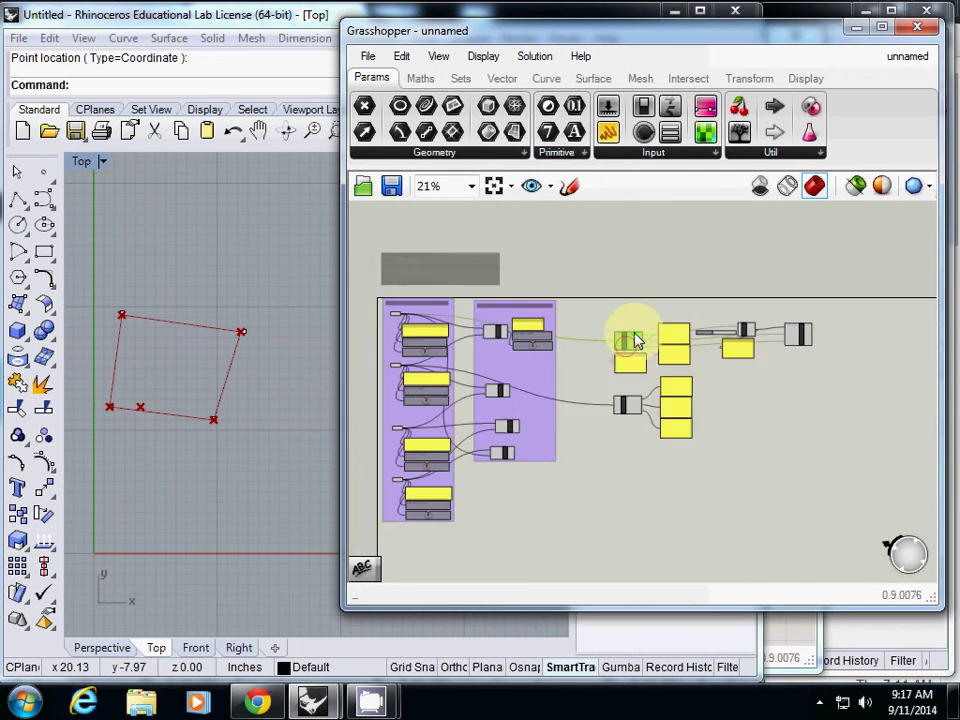
pyautogui.scroll(7, 636, 341)
pyautogui.scroll(-5, 637, 338)
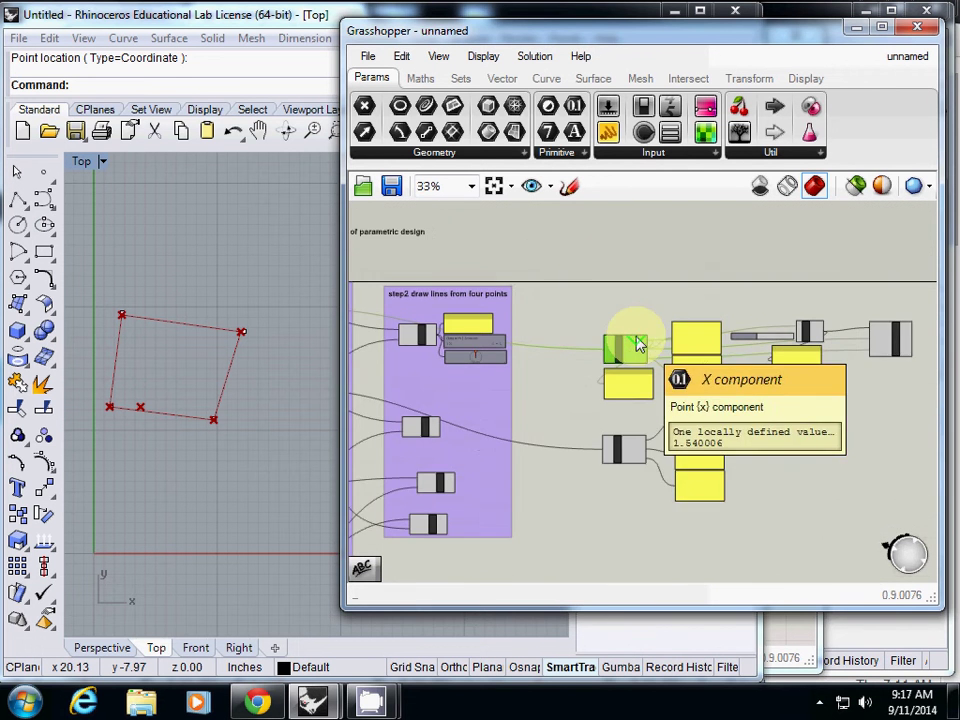
pyautogui.moveTo(640, 345); pyautogui.dragTo(564, 340, button='right')
pyautogui.moveTo(489, 248); pyautogui.dragTo(673, 548)
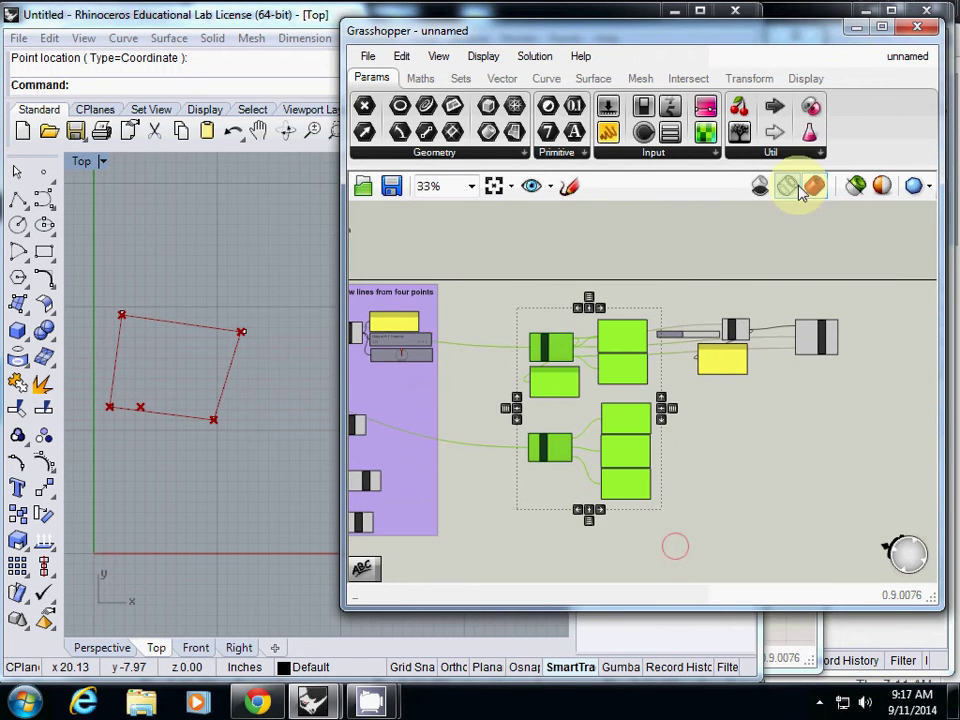
pyautogui.click(770, 221)
pyautogui.moveTo(492, 257); pyautogui.dragTo(844, 508)
pyautogui.click(707, 428)
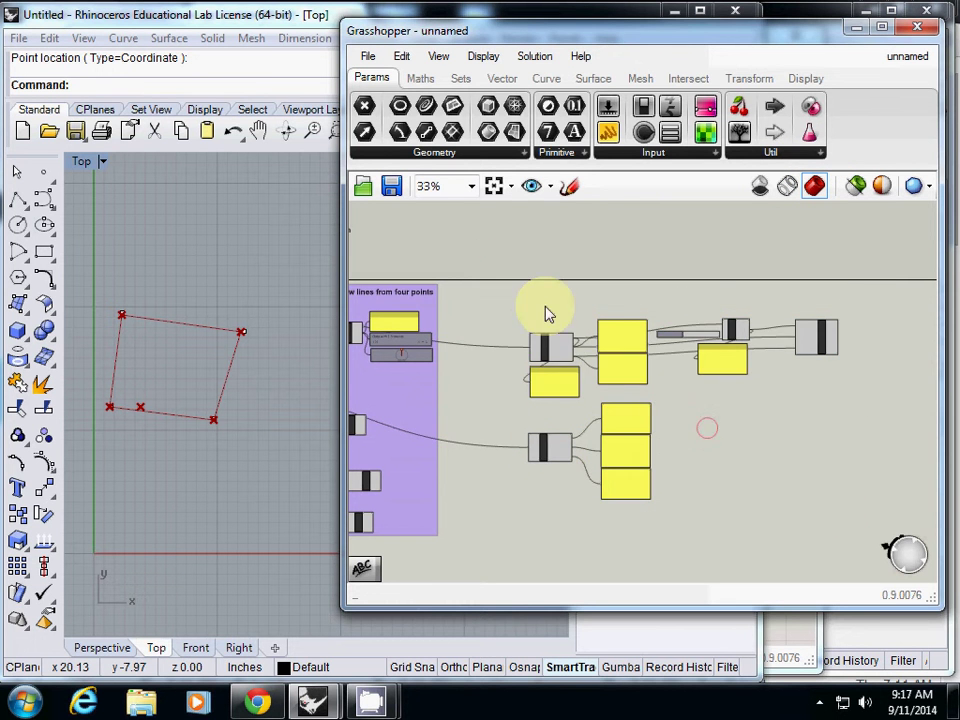
pyautogui.moveTo(510, 261); pyautogui.dragTo(866, 411)
pyautogui.moveTo(625, 342); pyautogui.dragTo(617, 328)
pyautogui.click(754, 210)
# Add a Scribble note above the upper components and begin typing 'step 3.1 parameterize the first point'
pyautogui.click(819, 153)
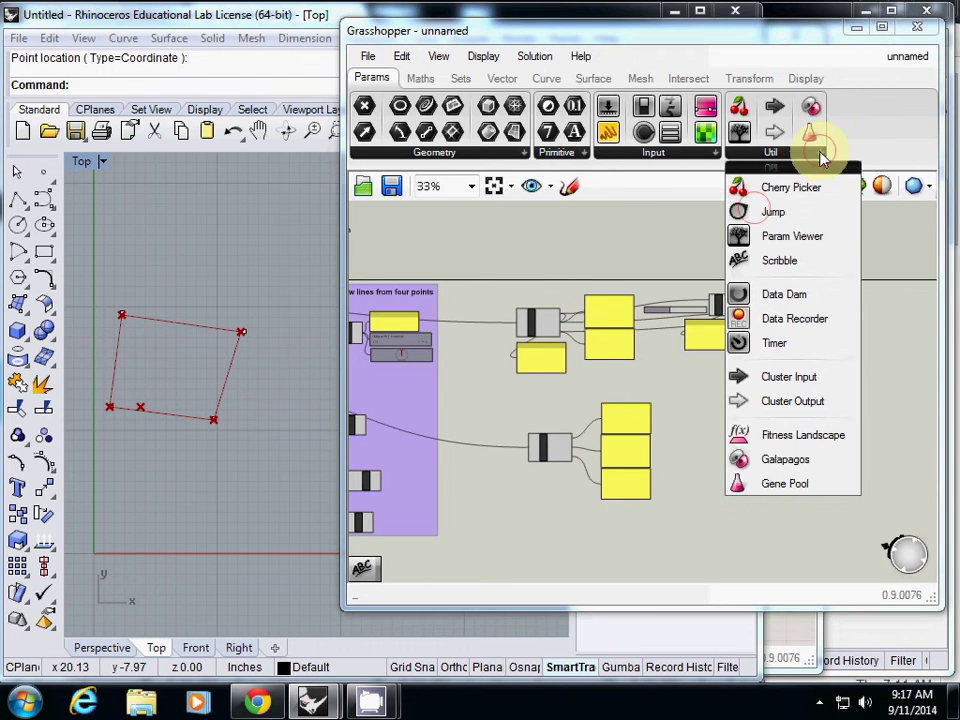
pyautogui.moveTo(810, 260)
pyautogui.mouseDown()
pyautogui.moveTo(542, 274)
pyautogui.moveTo(540, 285)
pyautogui.mouseUp()
pyautogui.doubleClick(565, 250)
pyautogui.press('Escape')
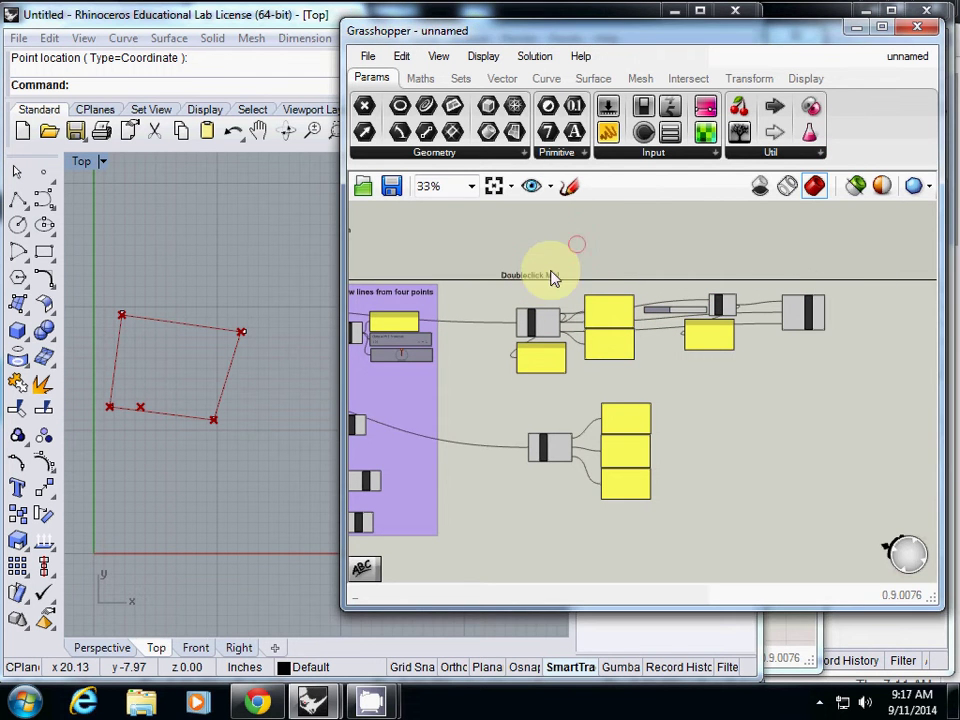
pyautogui.doubleClick(549, 279)
pyautogui.press('Escape')
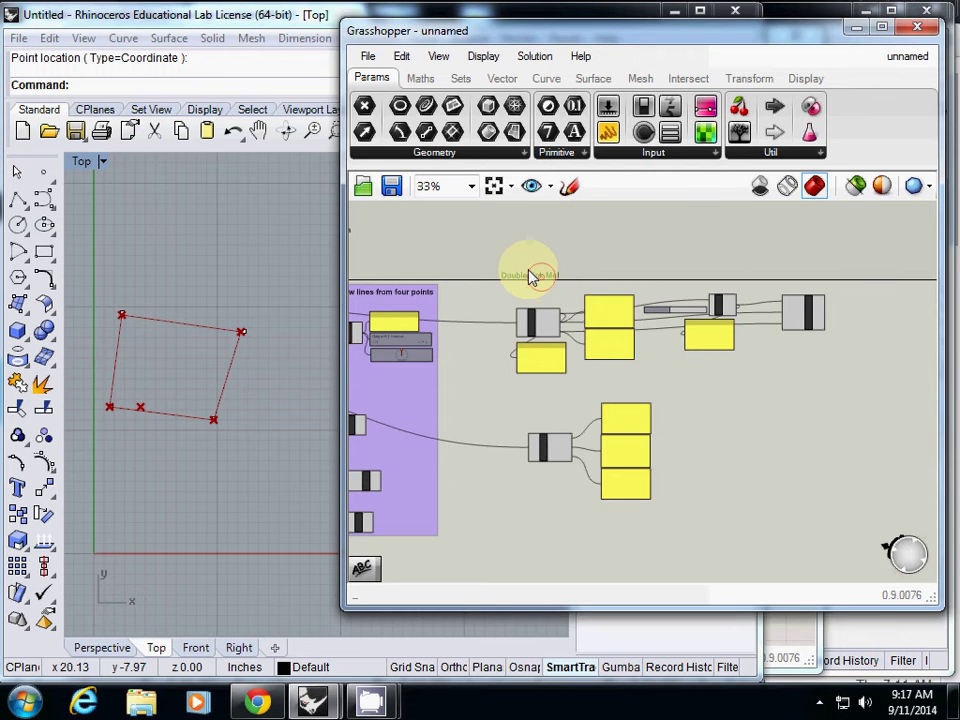
pyautogui.scroll(3, 528, 281)
pyautogui.doubleClick(523, 279)
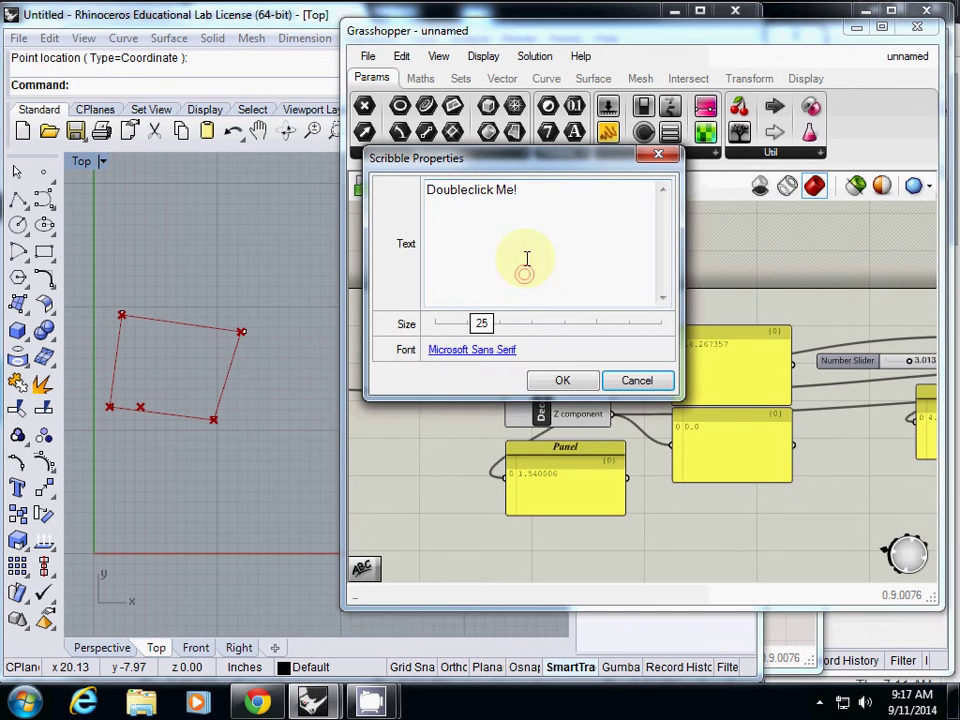
pyautogui.write('st')
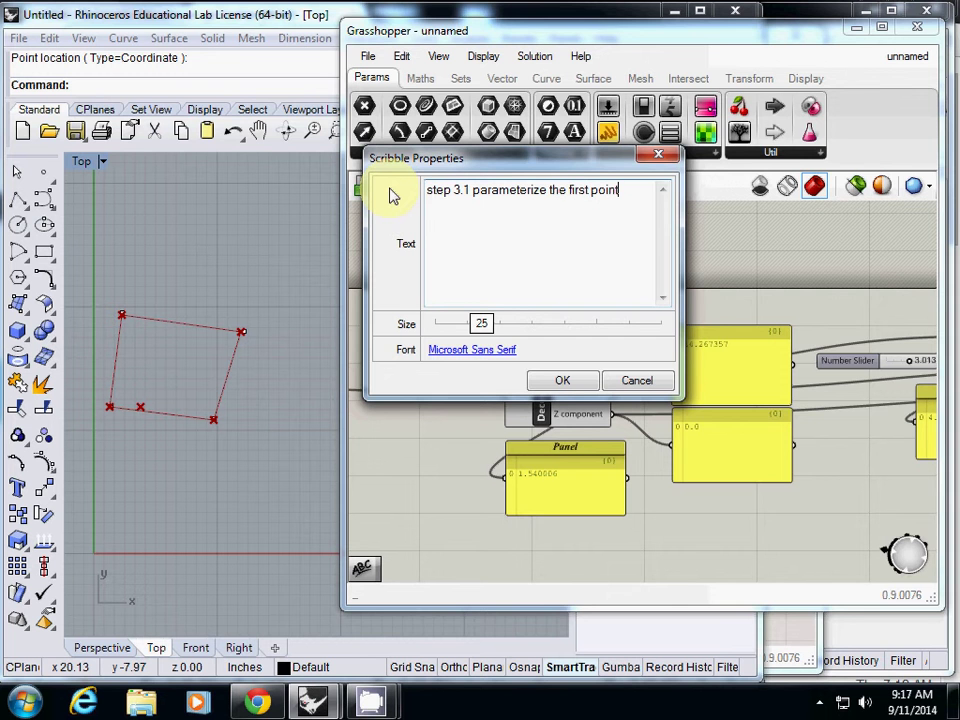
# Confirm the note text 'step 3.1 parameterize the first point'
pyautogui.click(555, 384)
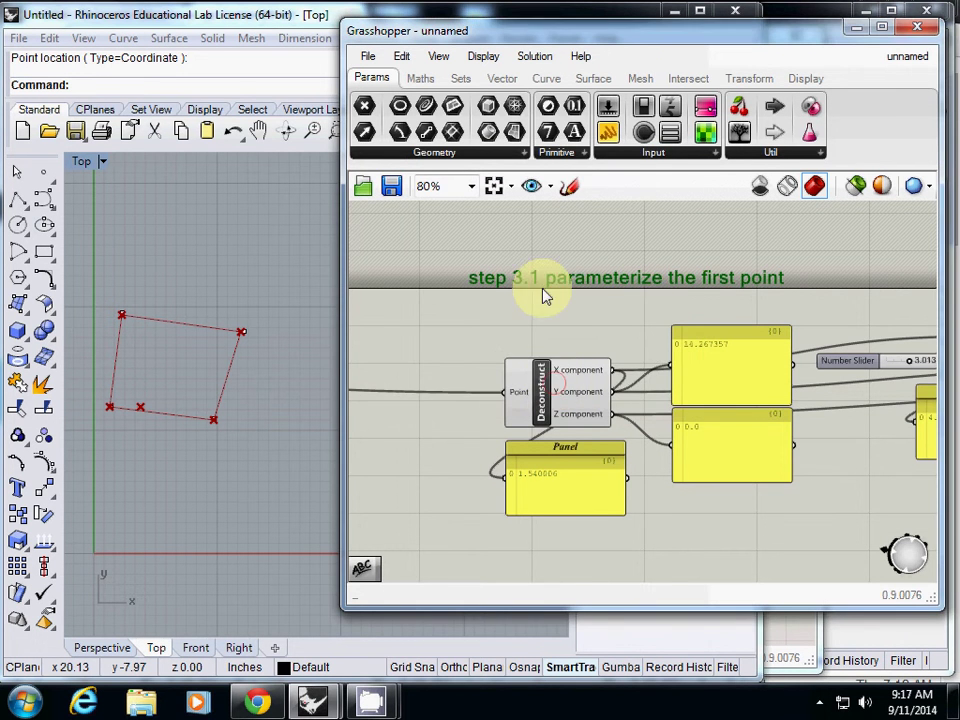
pyautogui.scroll(-3, 510, 343)
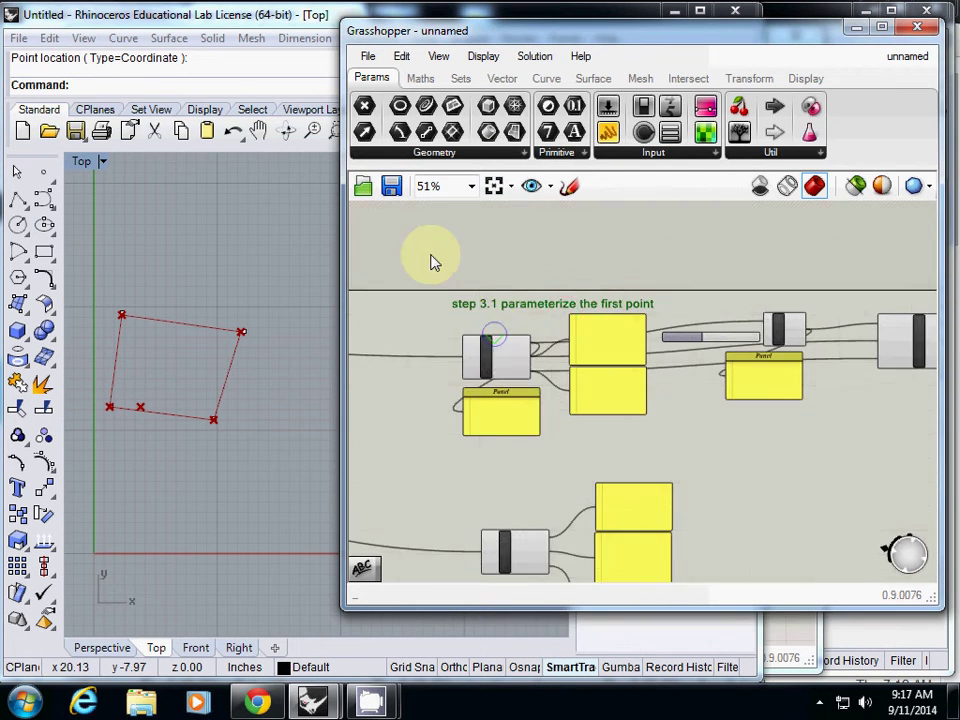
pyautogui.scroll(-2, 465, 285)
pyautogui.rightClick(456, 285)
pyautogui.click(443, 258)
# Group the first-point components together with the step 3.1 note
pyautogui.moveTo(410, 250); pyautogui.dragTo(850, 425)
pyautogui.click(402, 56)
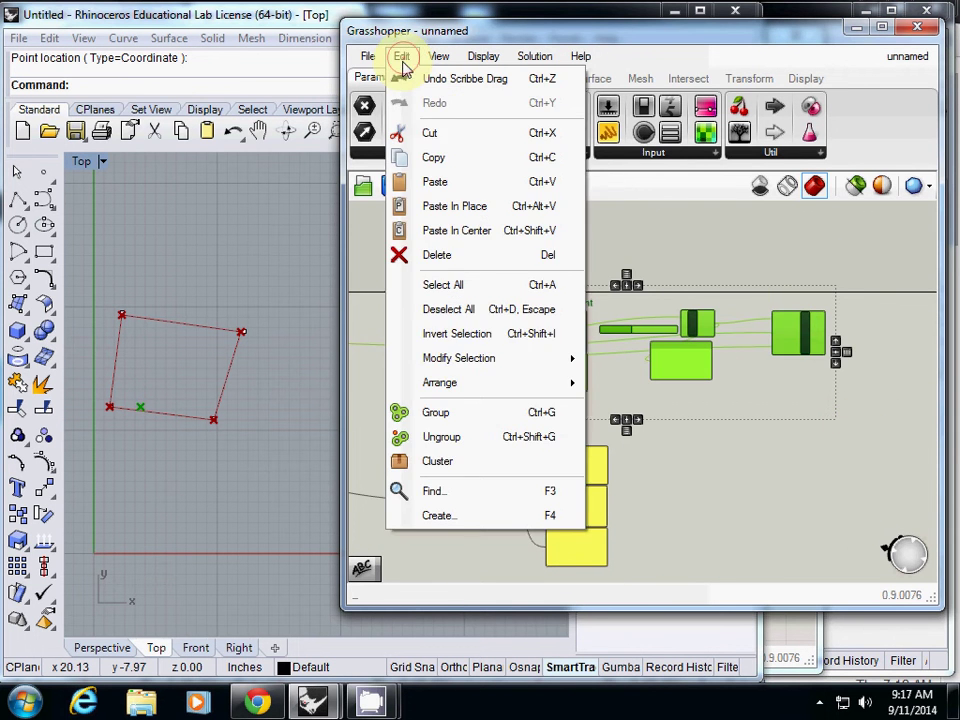
pyautogui.click(456, 392)
pyautogui.rightClick(604, 330)
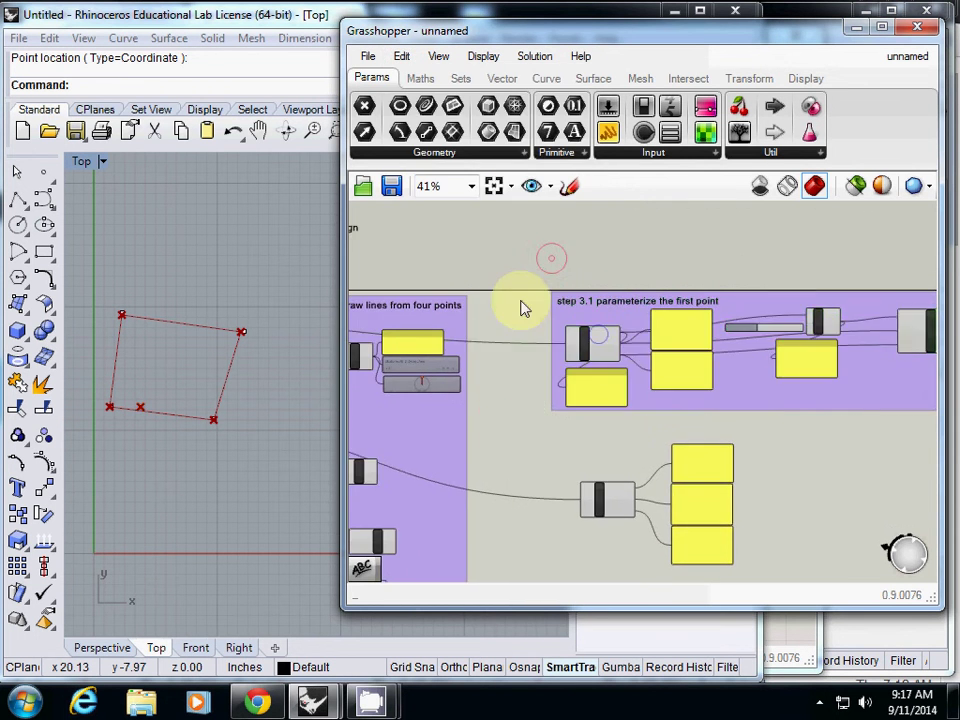
pyautogui.scroll(-2, 512, 322)
pyautogui.scroll(-1, 512, 322)
pyautogui.moveTo(506, 321); pyautogui.dragTo(606, 300, button='right')
# Save the definition to the Desktop as 'parameter demo with goups'
pyautogui.click(370, 57)
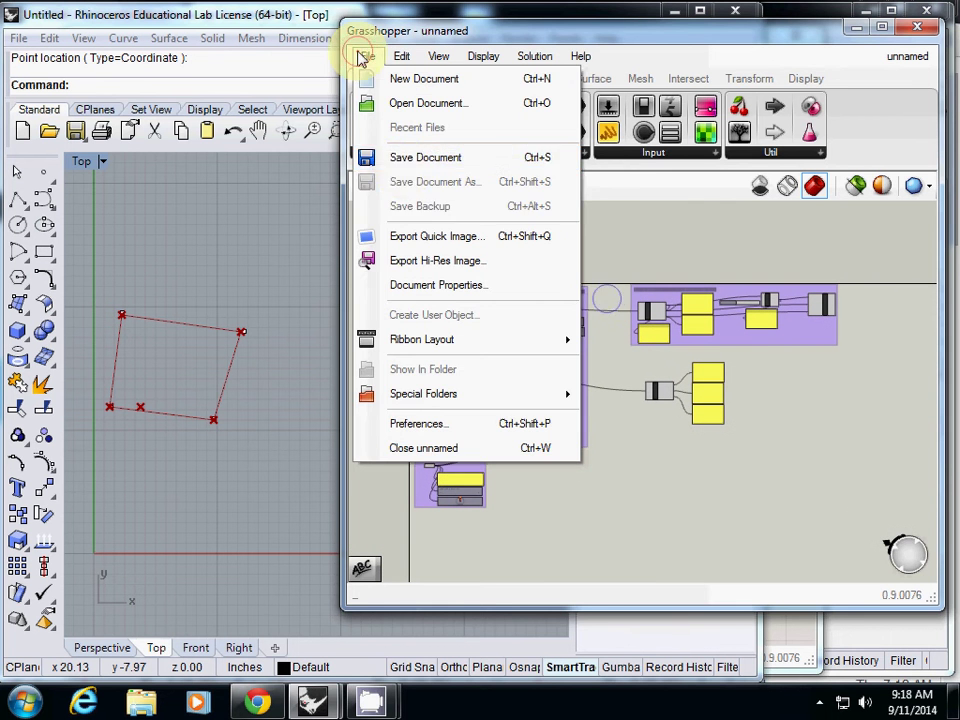
pyautogui.click(678, 238)
pyautogui.click(368, 57)
pyautogui.click(398, 156)
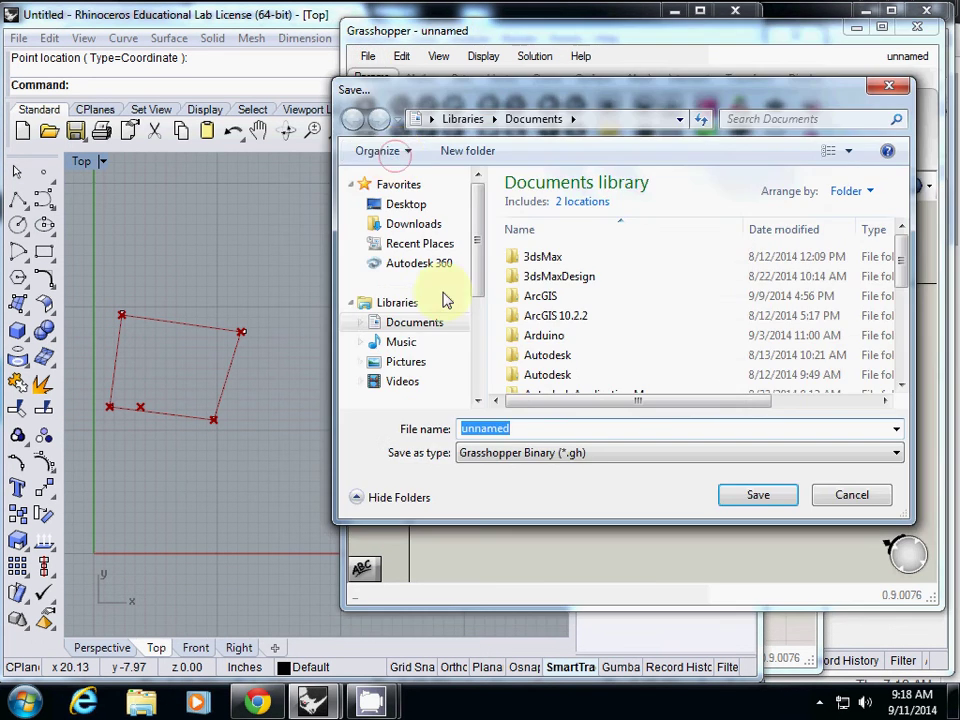
pyautogui.click(406, 207)
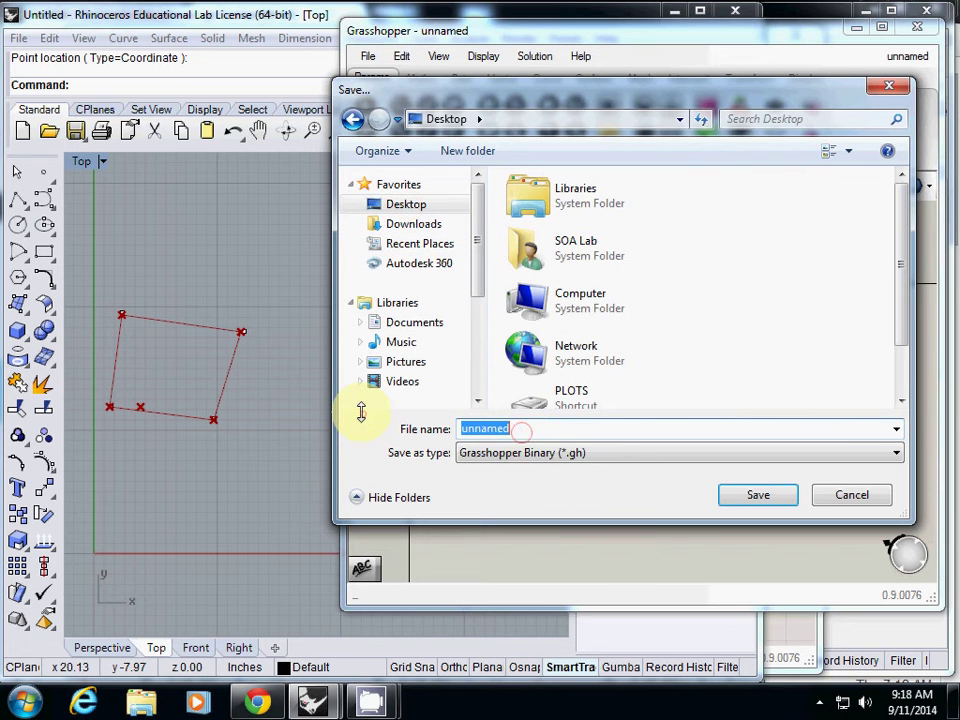
pyautogui.write('par')
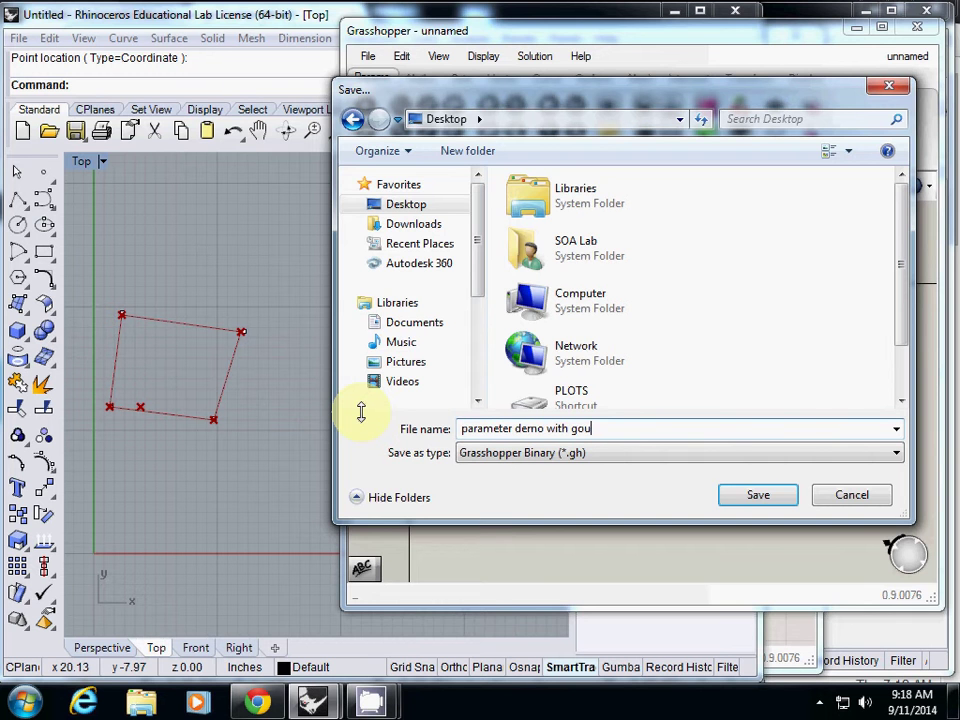
pyautogui.press('Return')
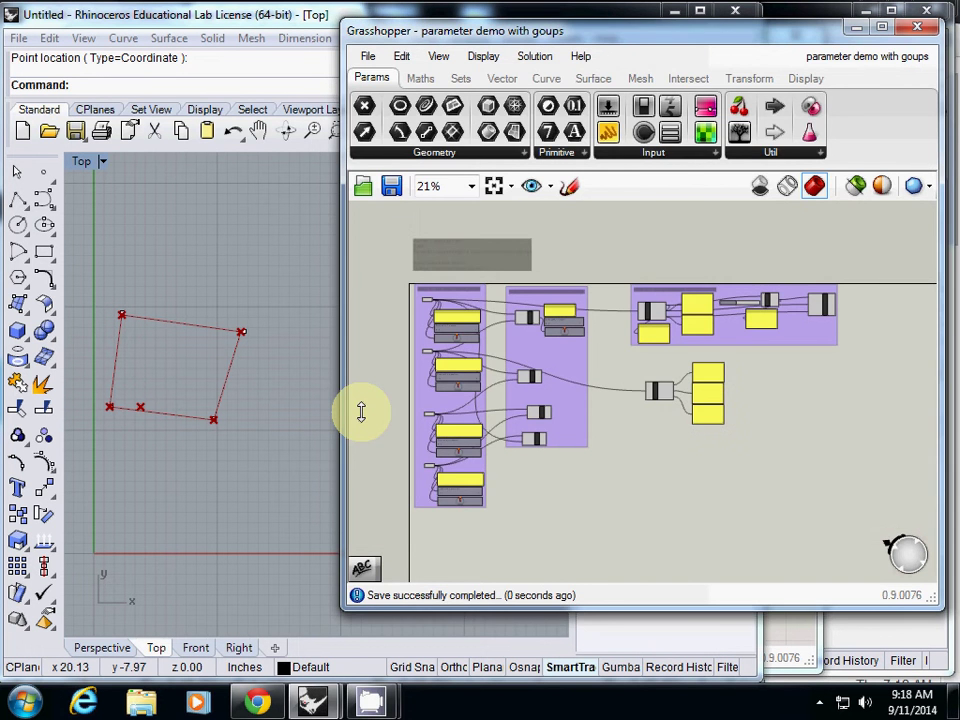
# Group the lone right-hand component with its panel
pyautogui.moveTo(617, 358); pyautogui.dragTo(780, 441)
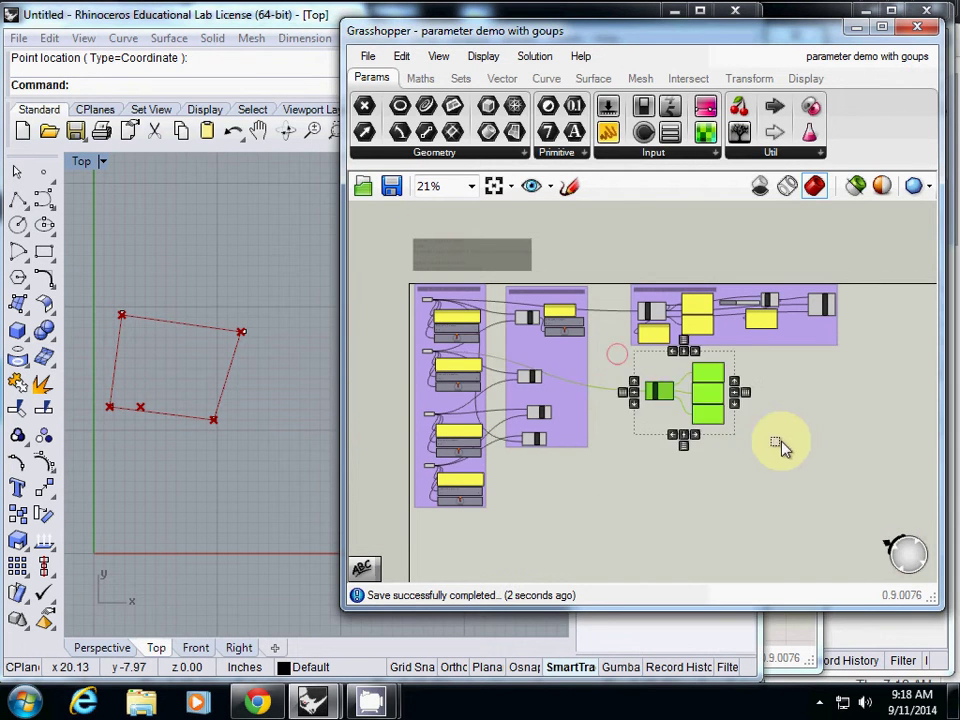
pyautogui.click(401, 56)
pyautogui.click(450, 416)
pyautogui.click(681, 487)
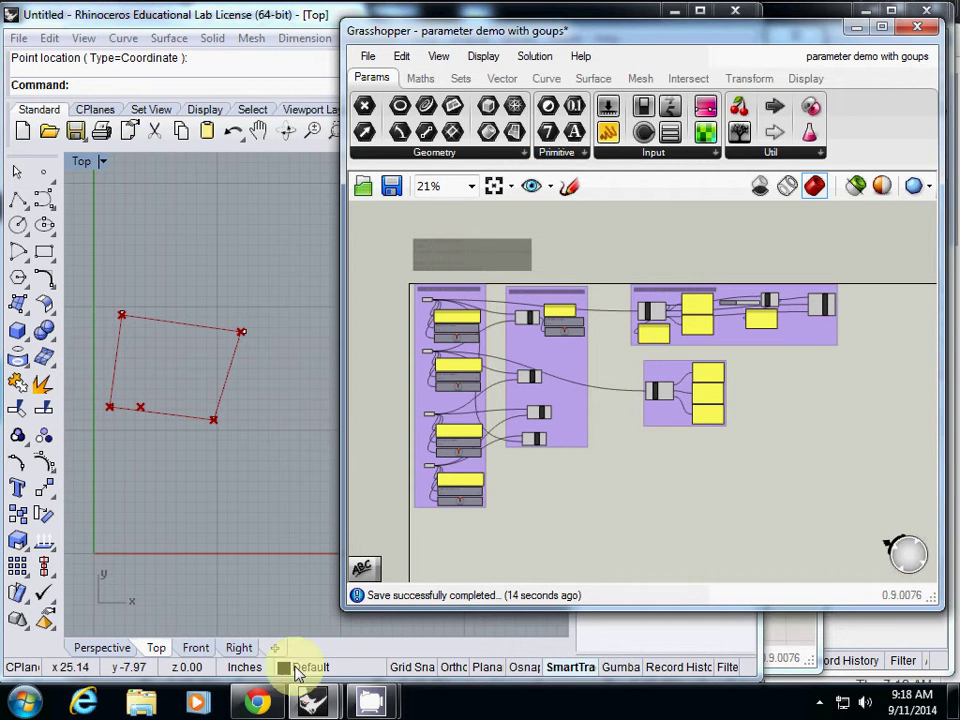
pyautogui.click(255, 702)
# Load the courses.arc.miami.edu Enhanced File Transfer login page from the address bar
pyautogui.click(375, 39)
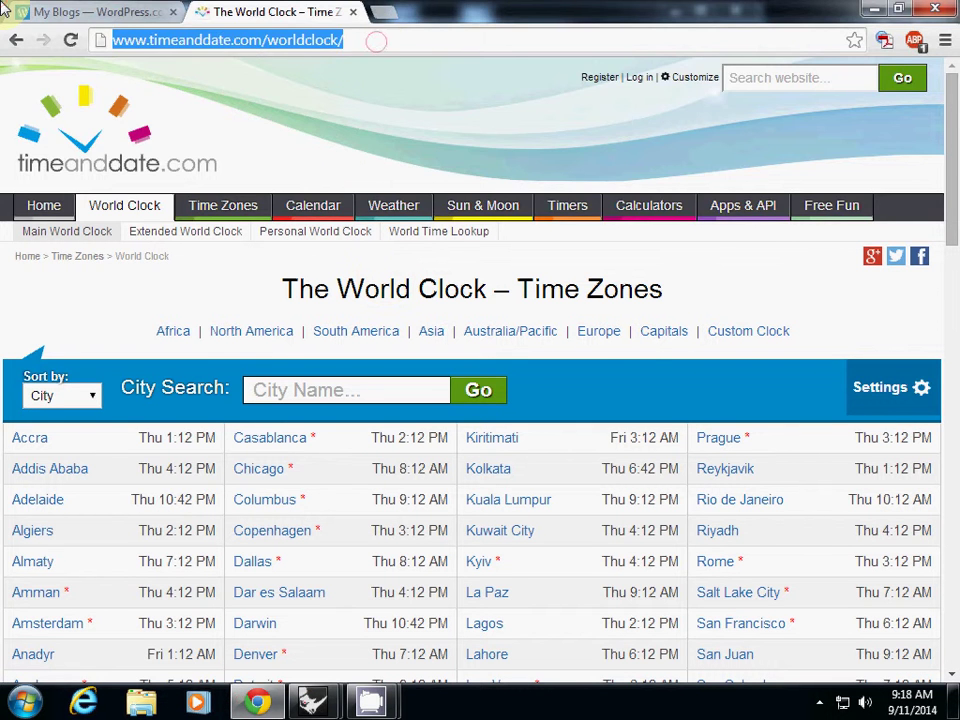
pyautogui.write('courses.arc.miami.edu/EFTClient/Account/Login.htm')
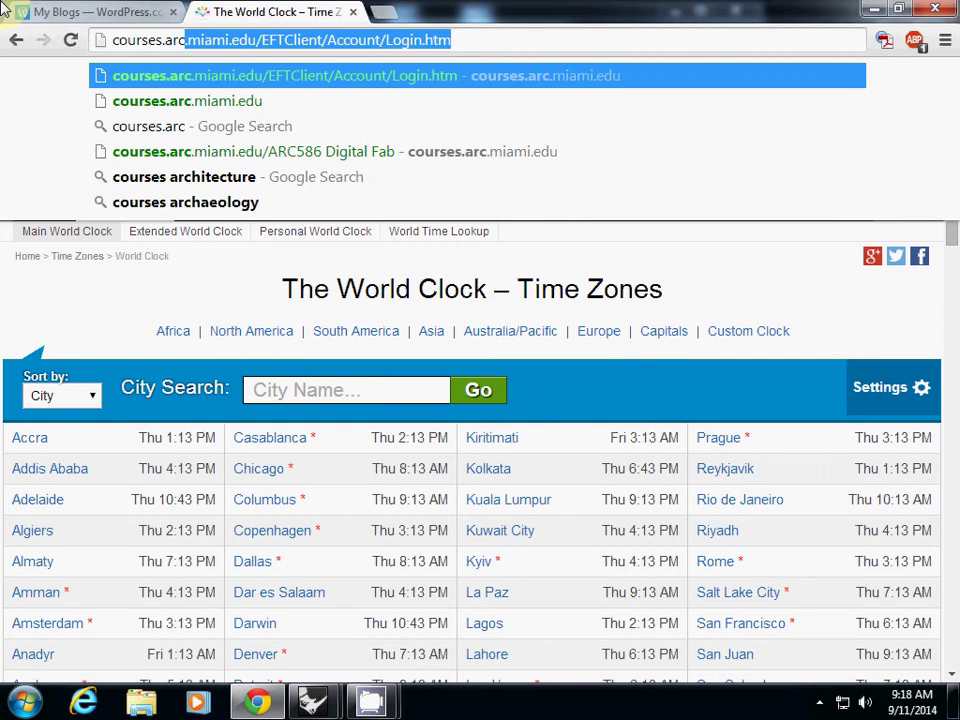
pyautogui.press('Return')
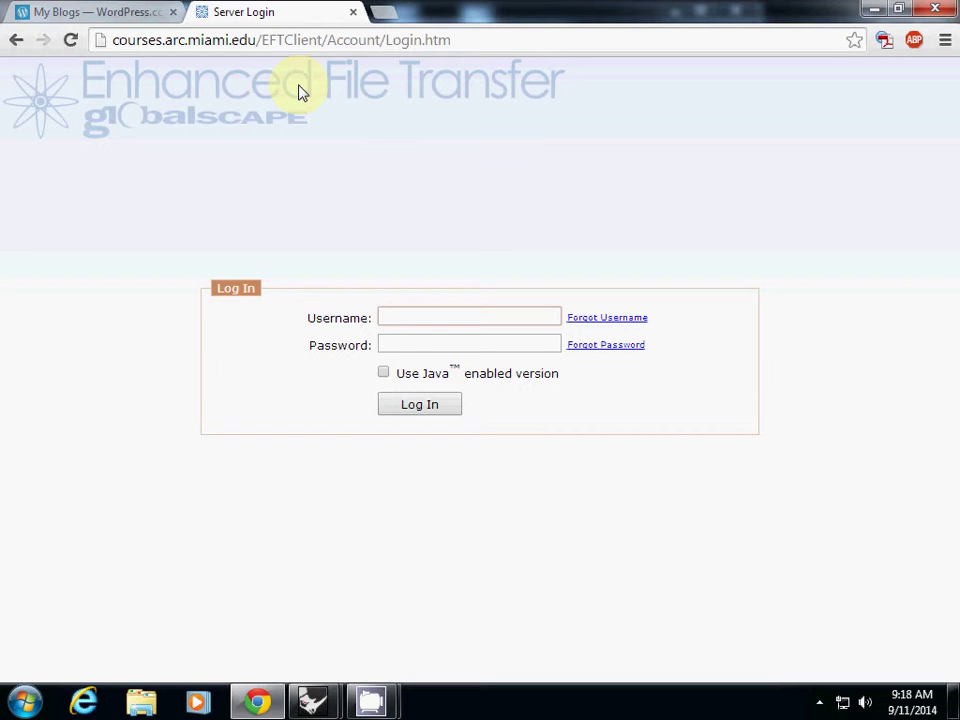
# Back in Grasshopper, collapse the left group of point components into a cluster
pyautogui.click(874, 9)
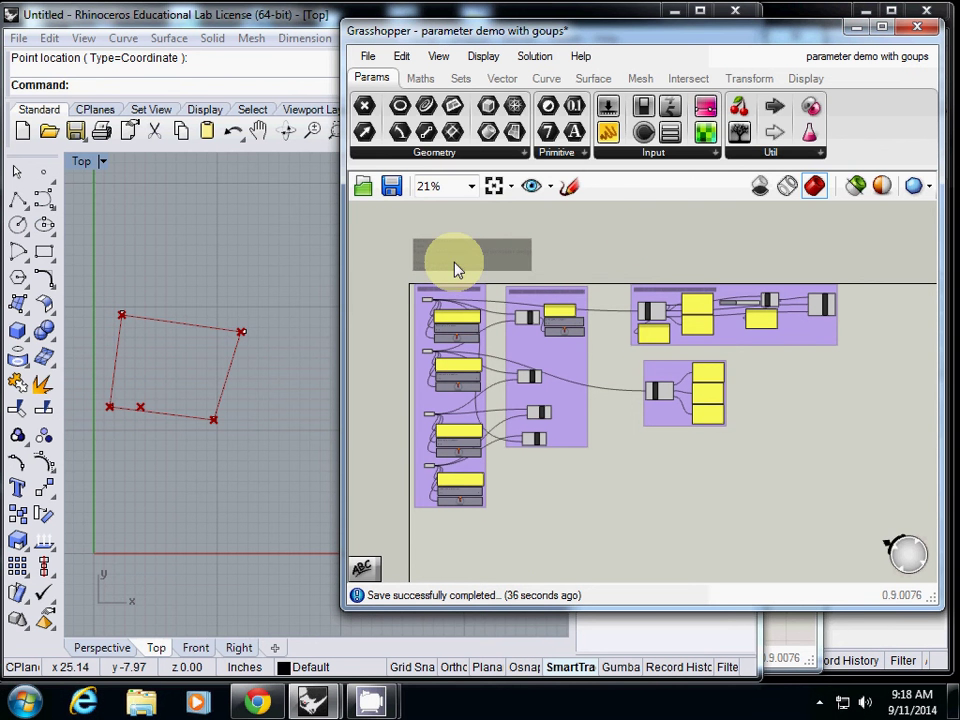
pyautogui.click(456, 262)
pyautogui.click(393, 294)
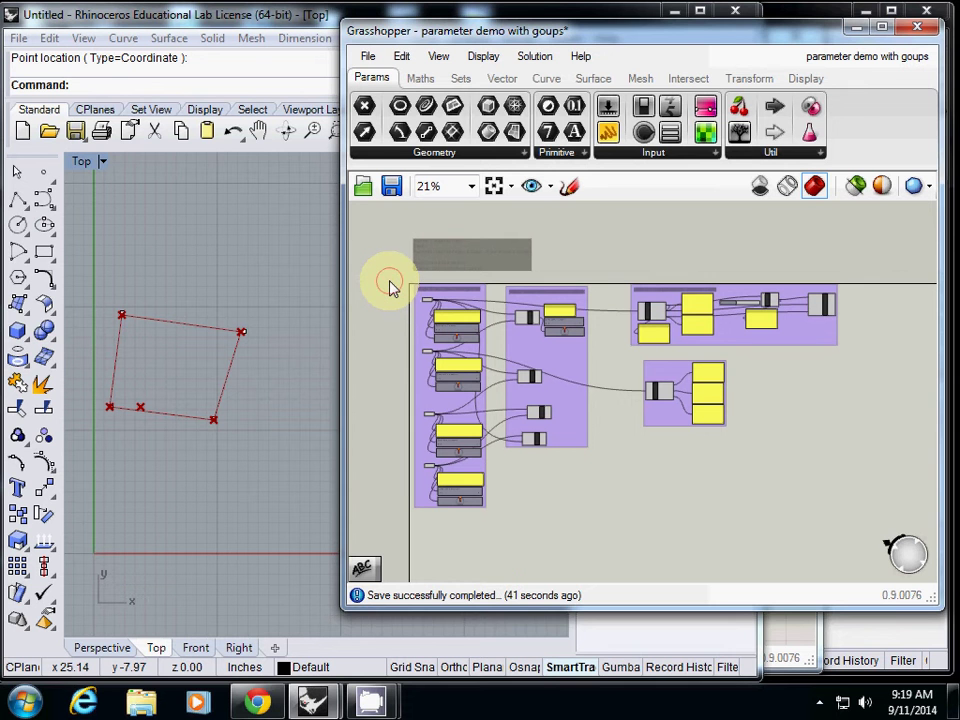
pyautogui.click(389, 280)
pyautogui.moveTo(389, 280); pyautogui.dragTo(494, 544)
pyautogui.click(401, 56)
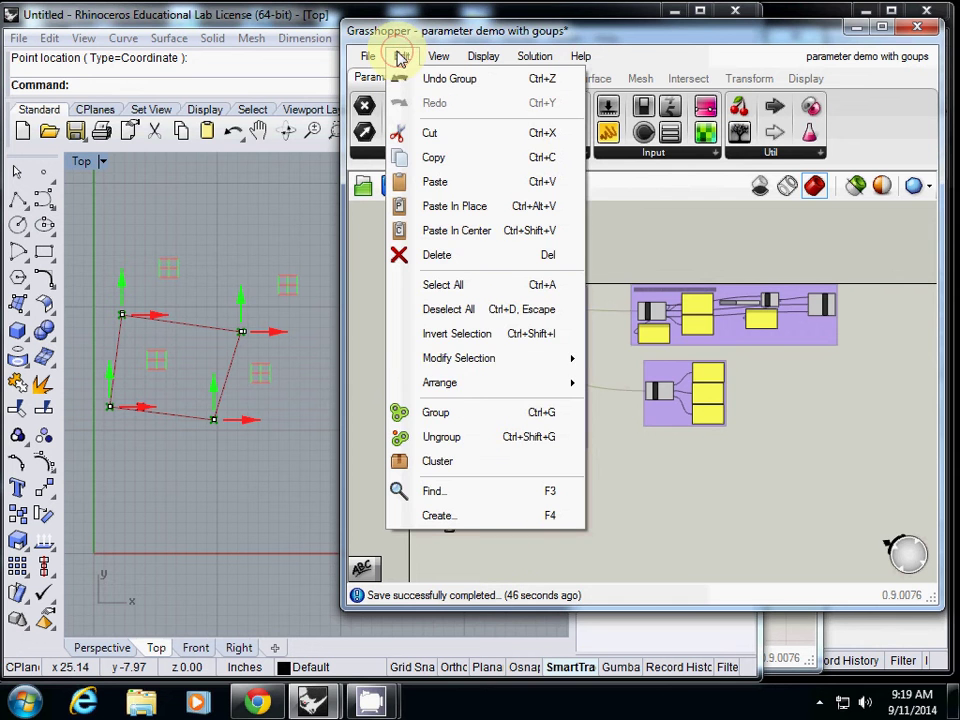
pyautogui.click(452, 461)
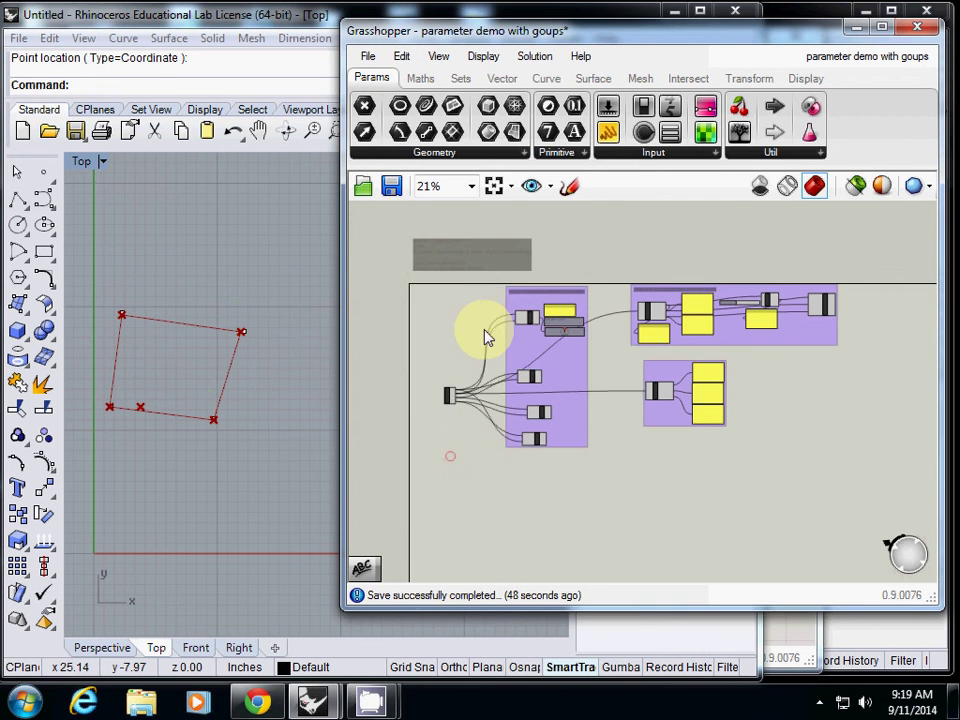
pyautogui.scroll(3, 460, 400)
pyautogui.click(456, 385)
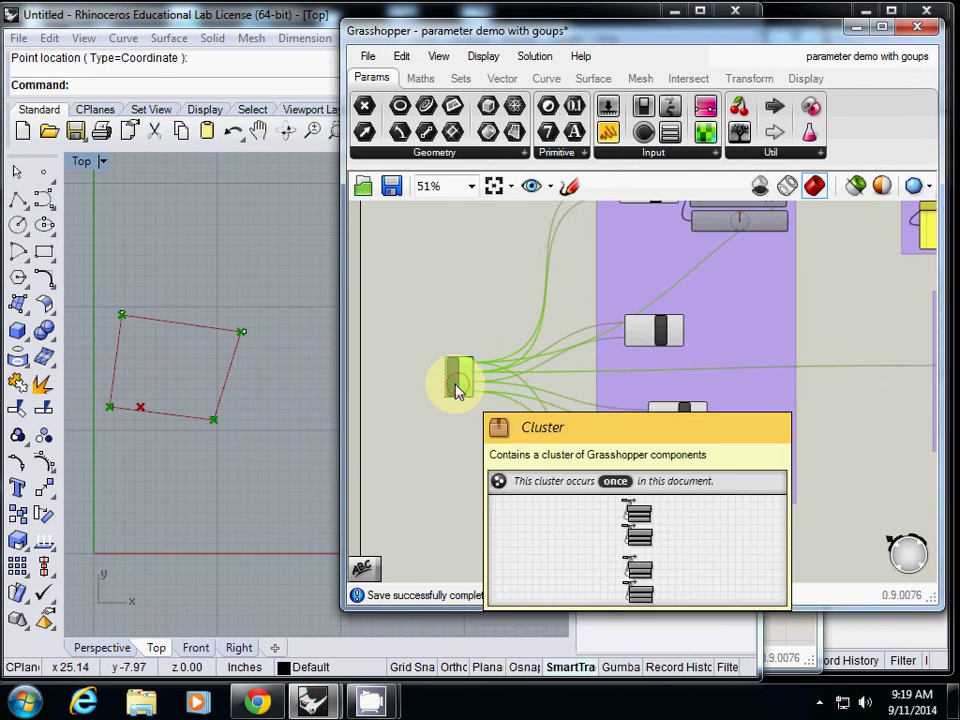
pyautogui.scroll(4, 453, 387)
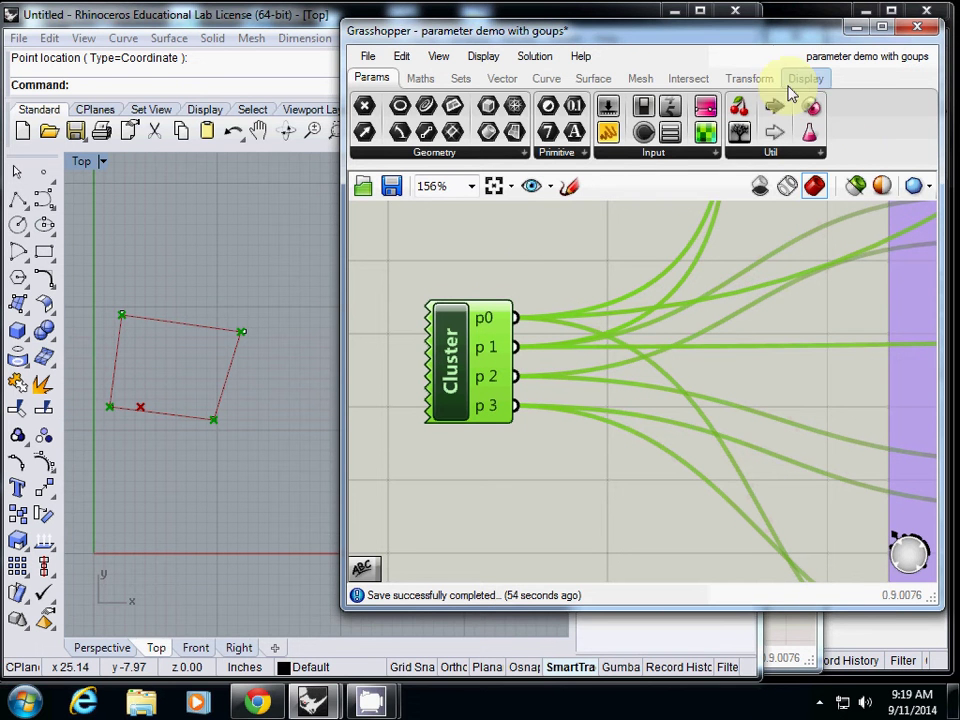
# Maximize the Grasshopper window, then add and delete an unneeded Addition component
pyautogui.doubleClick(893, 57)
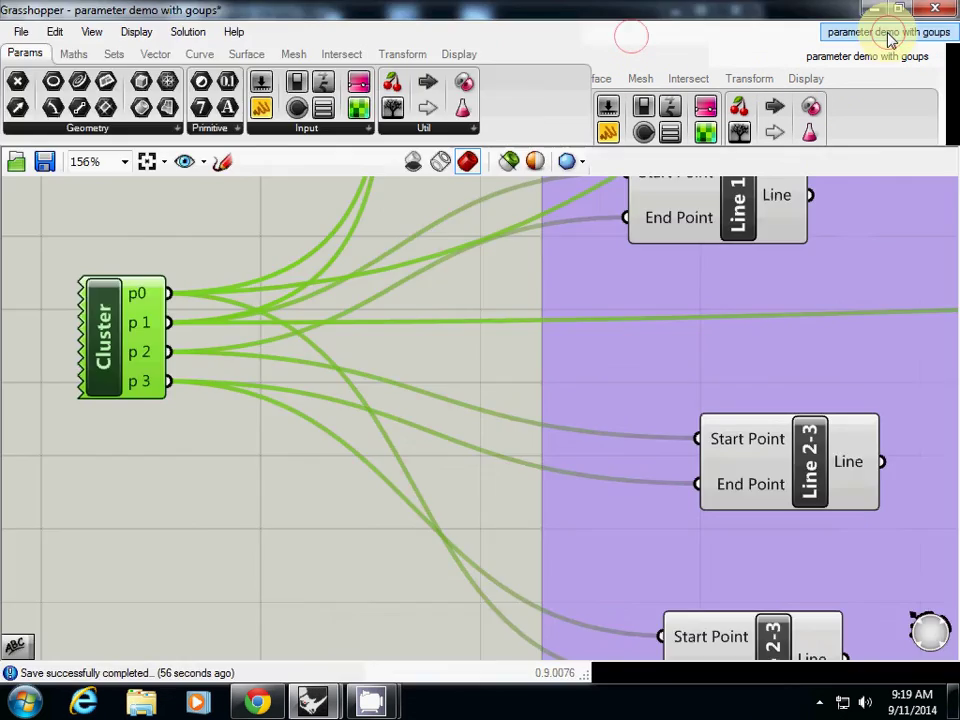
pyautogui.scroll(-1, 563, 107)
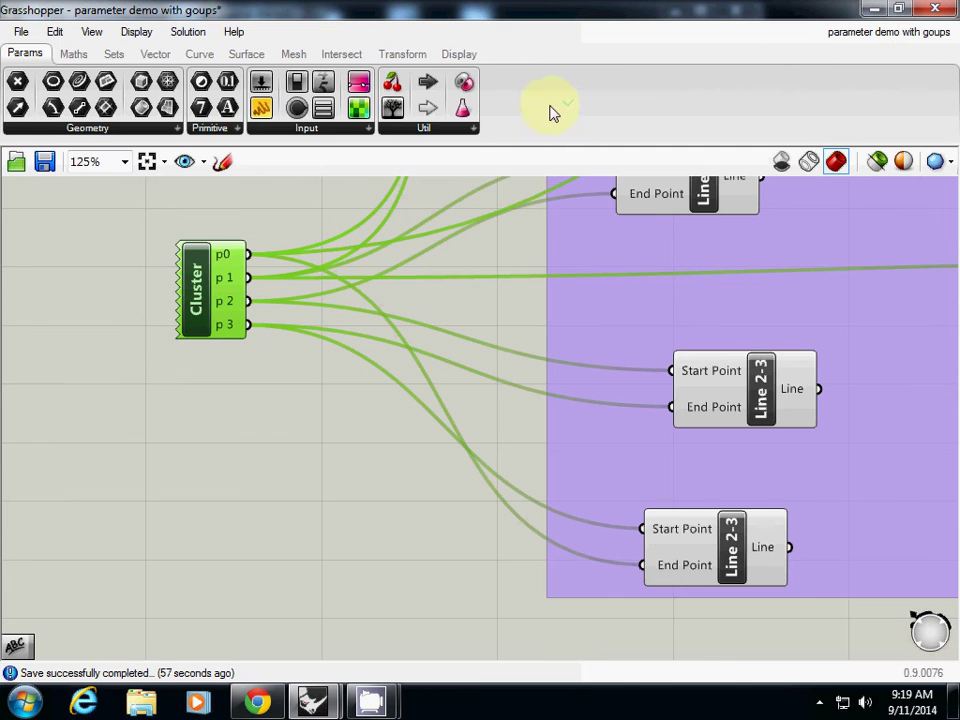
pyautogui.click(455, 56)
pyautogui.rightClick(515, 56)
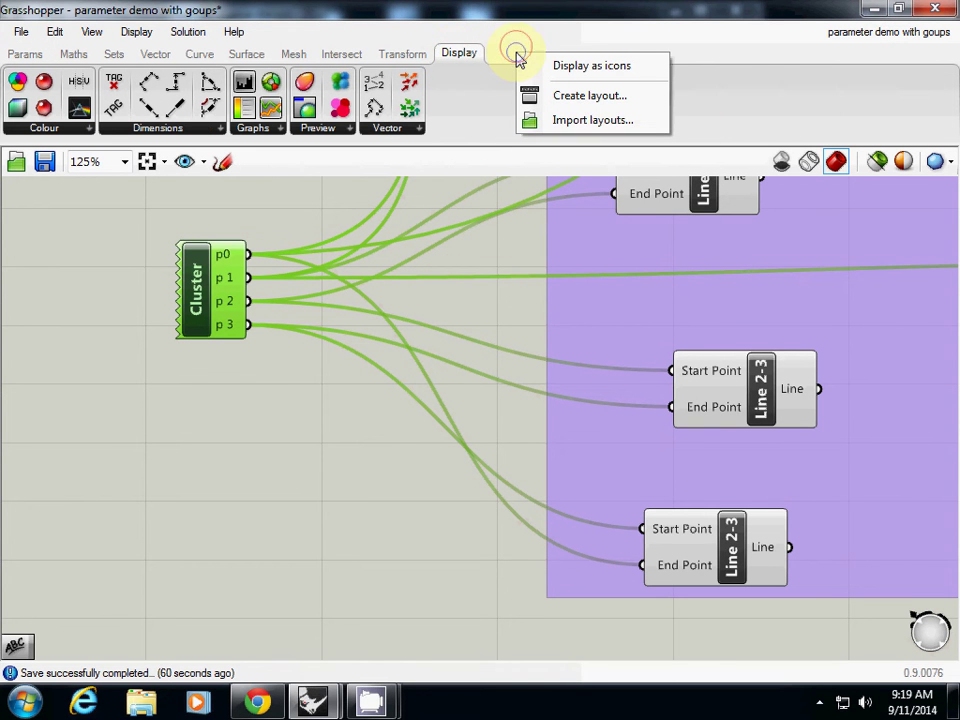
pyautogui.click(200, 262)
pyautogui.click(22, 55)
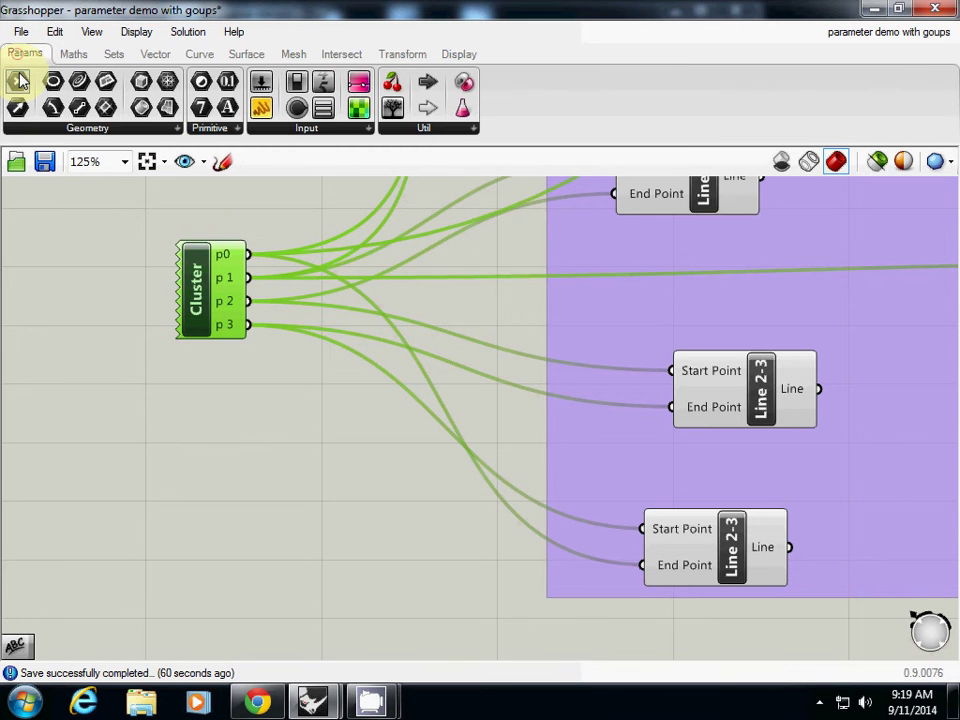
pyautogui.click(73, 54)
pyautogui.moveTo(120, 81); pyautogui.dragTo(170, 462)
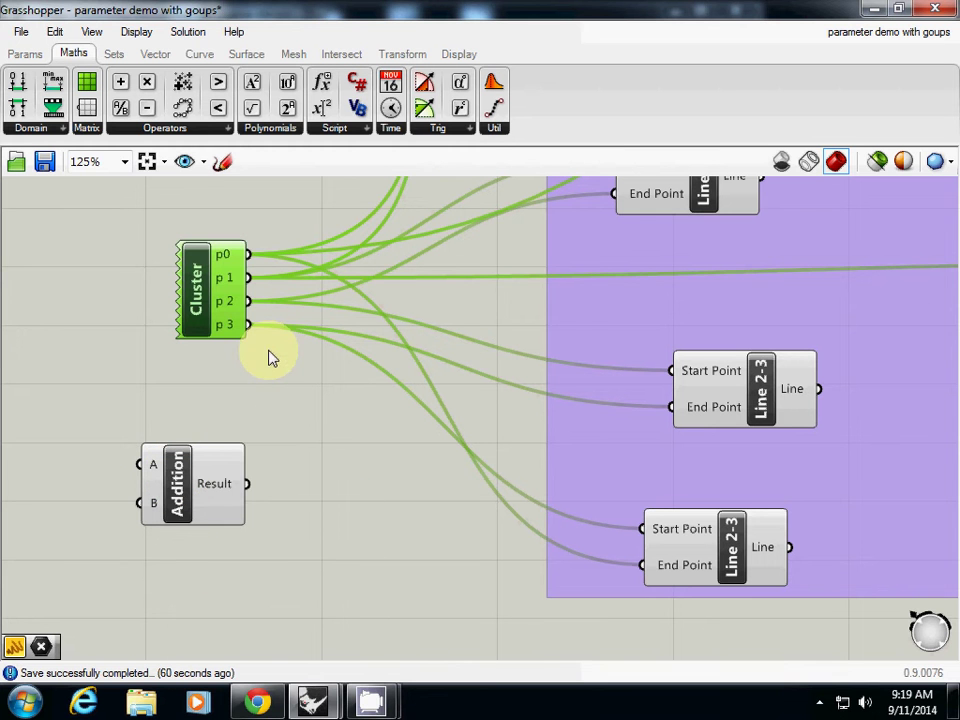
pyautogui.click(181, 487)
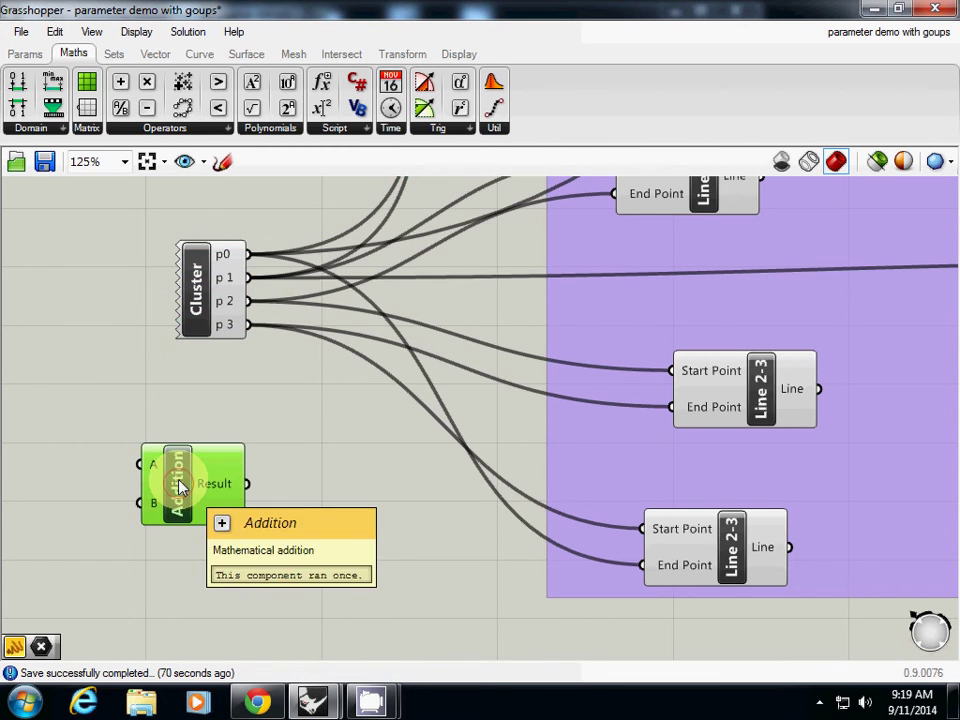
pyautogui.press('Delete')
# Rename the cluster to 'create four poins'
pyautogui.click(204, 306)
pyautogui.rightClick(203, 307)
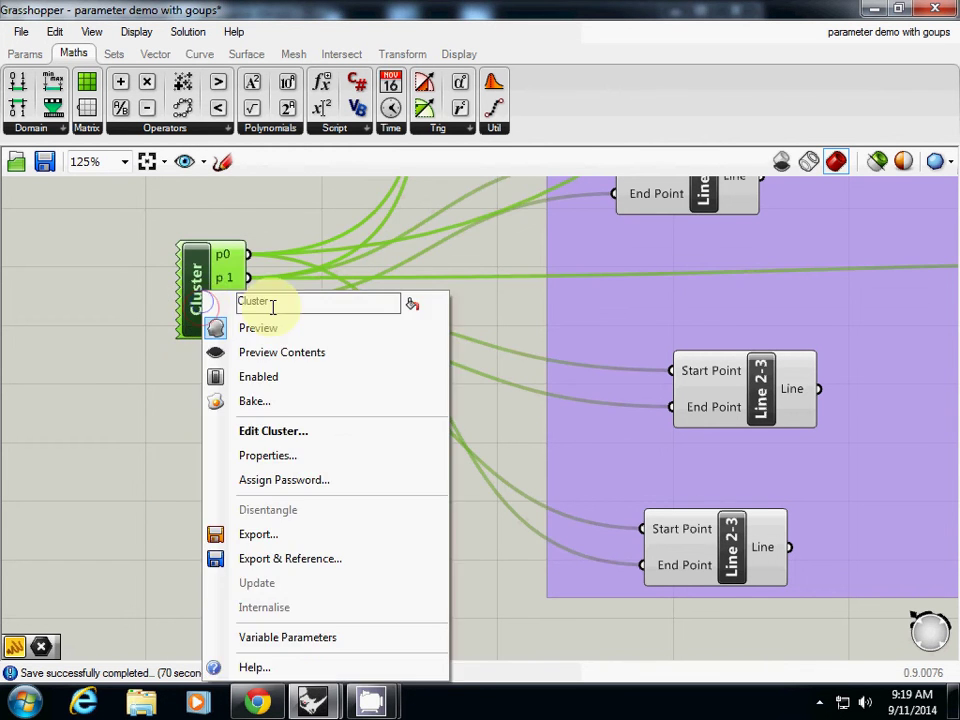
pyautogui.moveTo(293, 302); pyautogui.dragTo(175, 297)
pyautogui.write('c')
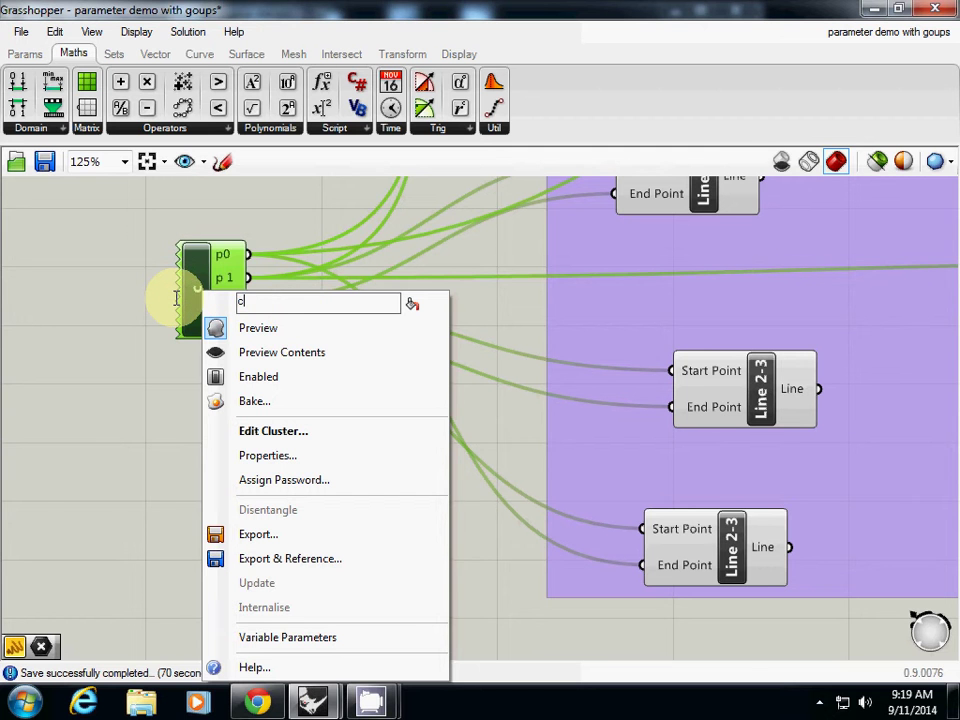
pyautogui.write('reate four poins')
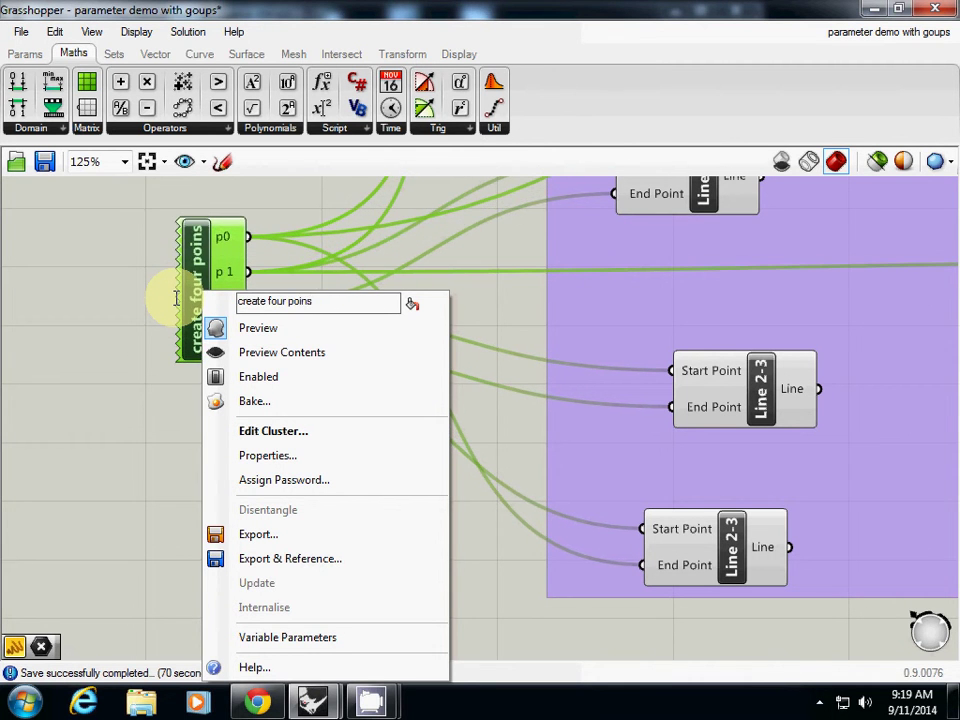
pyautogui.press('Return')
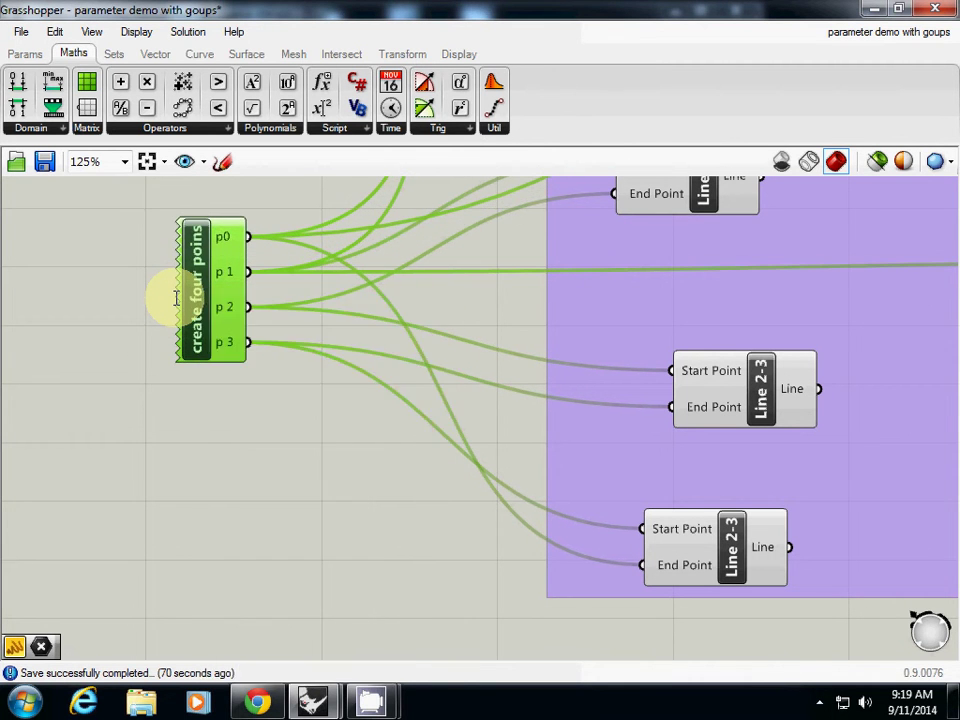
# Select the step2 group and its components
pyautogui.scroll(-2, 204, 392)
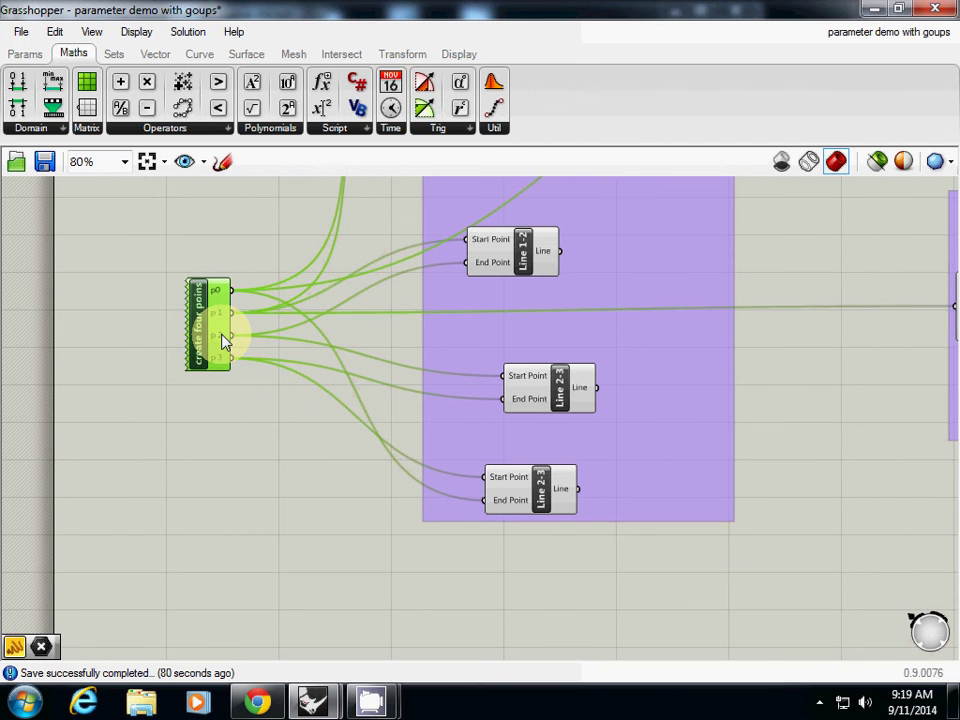
pyautogui.moveTo(223, 341)
pyautogui.scroll(-3, 335, 390)
pyautogui.moveTo(337, 392); pyautogui.dragTo(298, 413, button='right')
pyautogui.moveTo(297, 190); pyautogui.dragTo(512, 565)
# Collapse the selected step2 group into a cluster and move it down and left
pyautogui.click(54, 32)
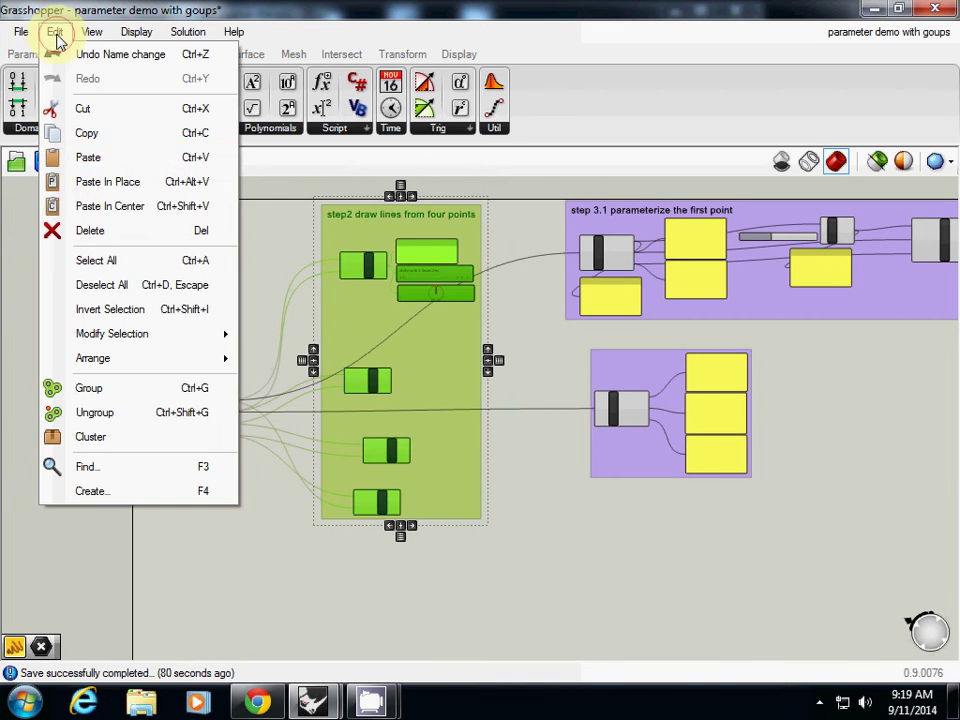
pyautogui.click(116, 437)
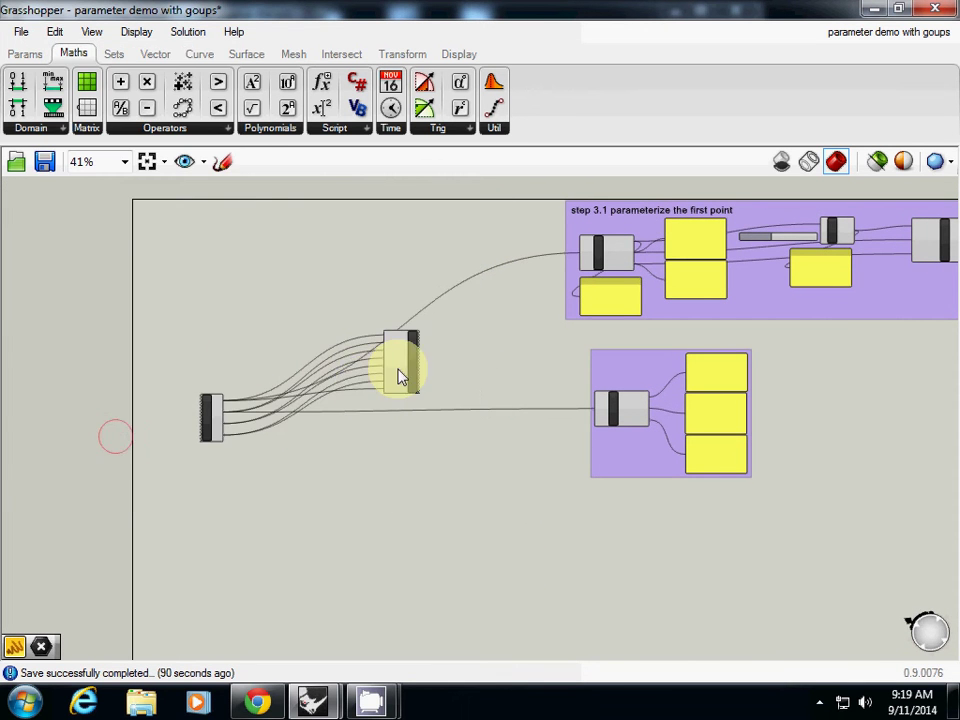
pyautogui.moveTo(406, 366); pyautogui.dragTo(298, 349)
pyautogui.scroll(4, 298, 349)
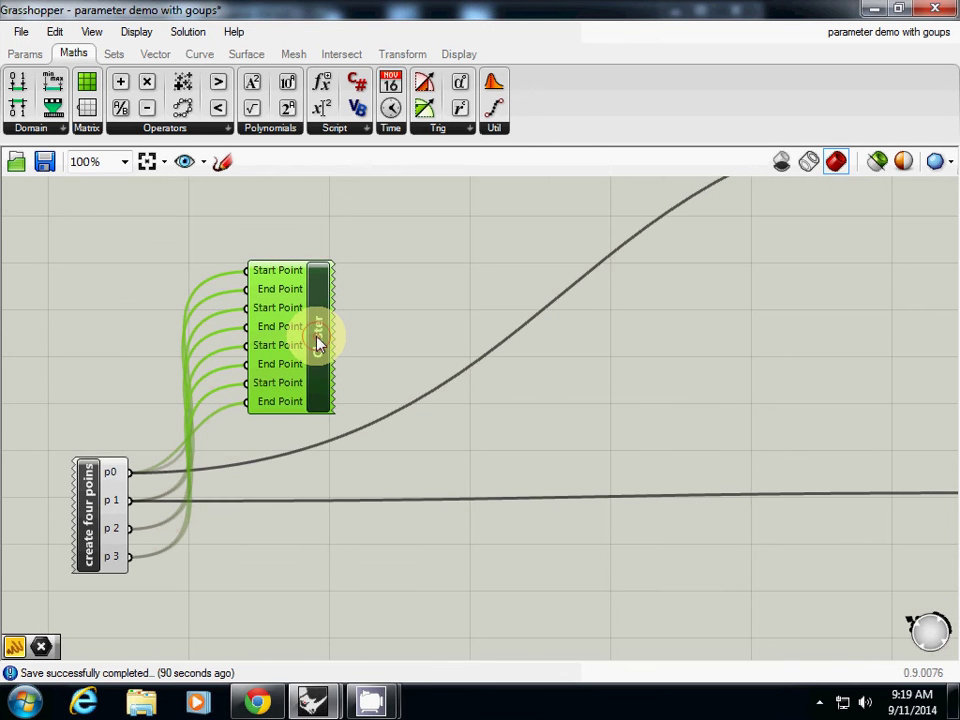
# Name the new cluster 'draw curves of input points'
pyautogui.rightClick(317, 336)
pyautogui.write('draw')
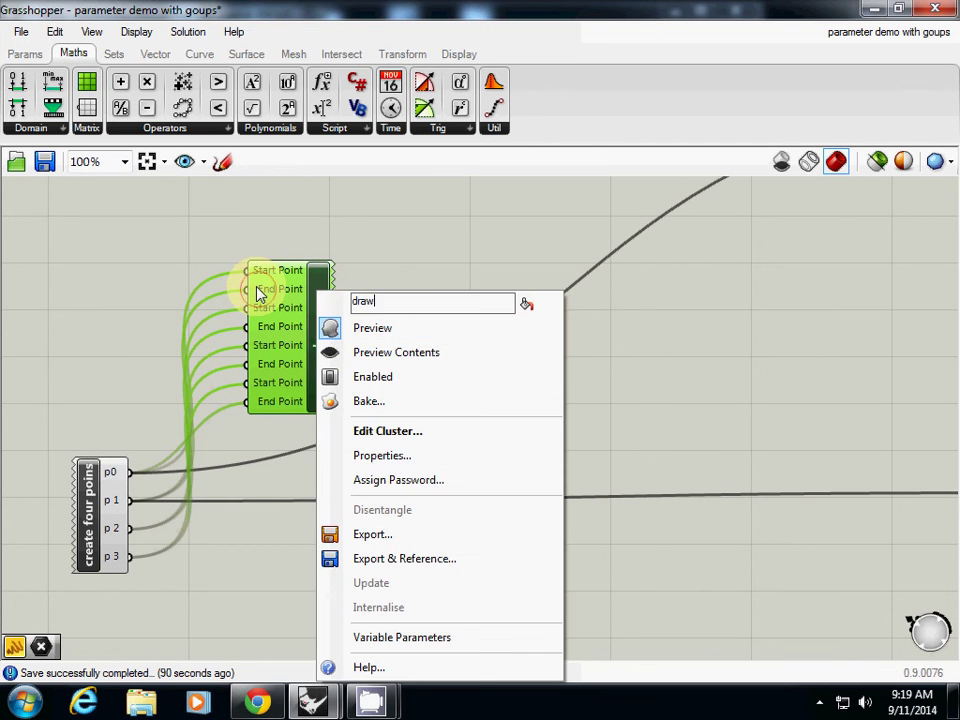
pyautogui.write(' curves of input poijt')
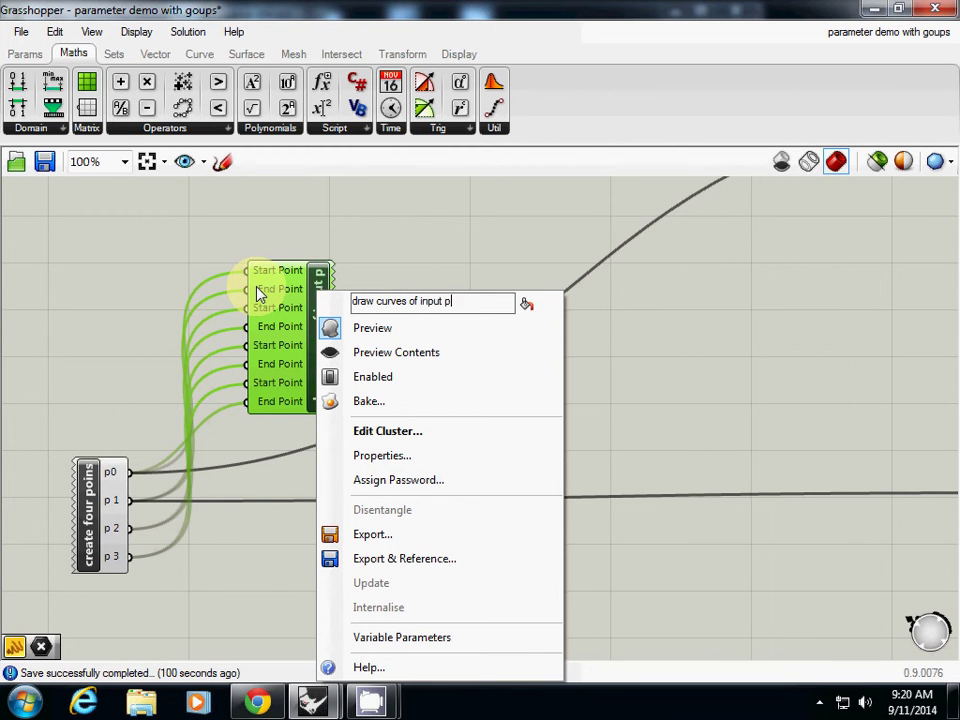
pyautogui.press('BackSpace')
pyautogui.press('BackSpace')
pyautogui.write('nts')
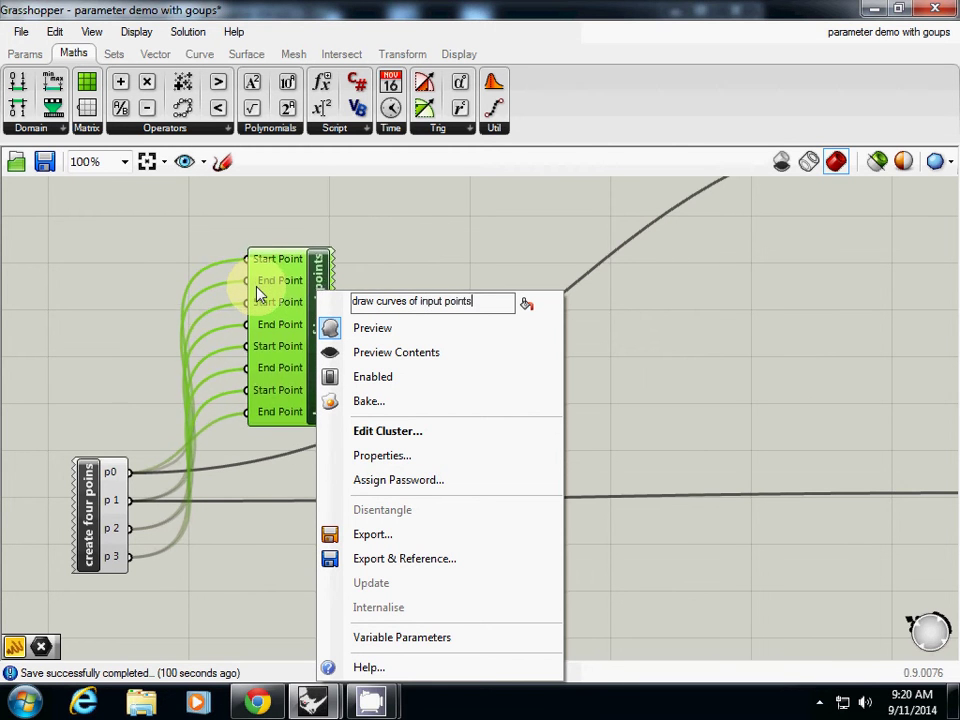
pyautogui.press('Return')
pyautogui.scroll(-4, 369, 396)
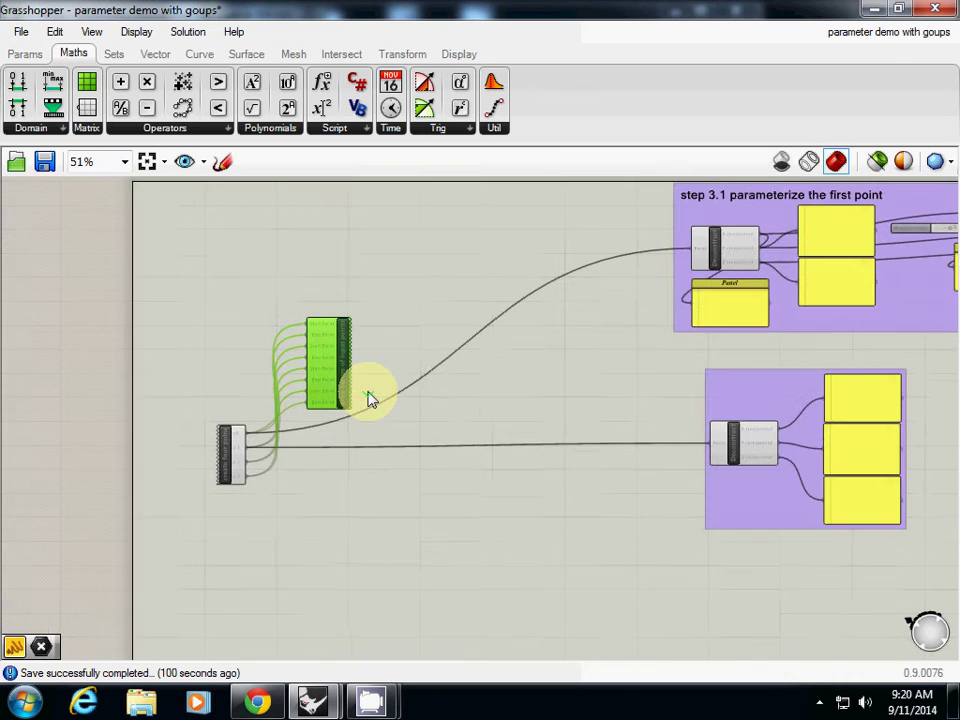
# Collapse the step 3.1 group into a cluster and move it beside the base points
pyautogui.moveTo(538, 243); pyautogui.dragTo(917, 362)
pyautogui.click(54, 31)
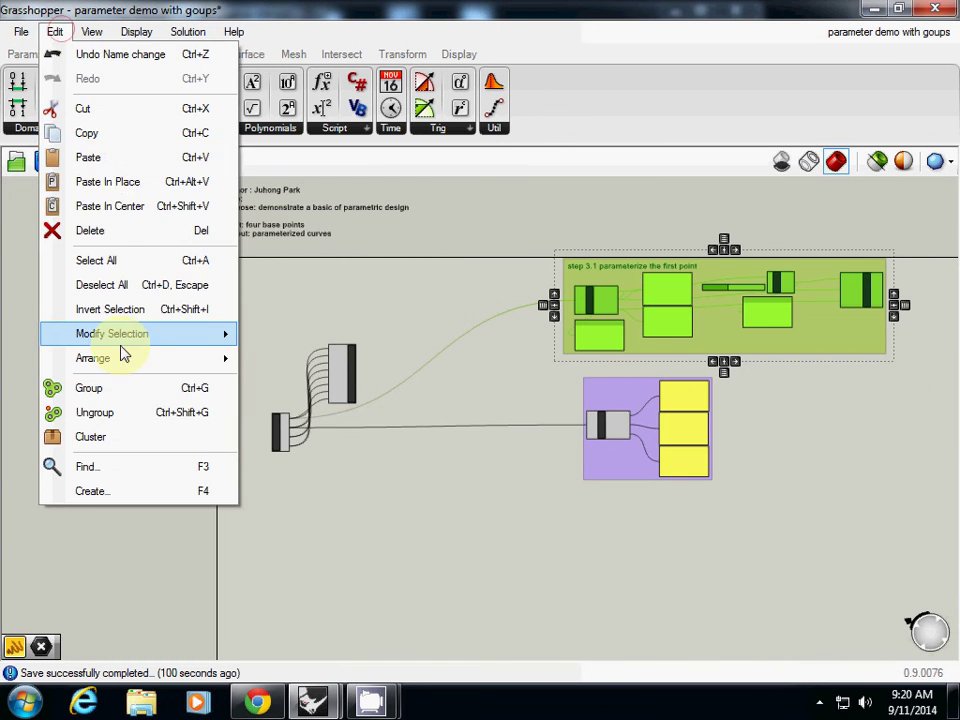
pyautogui.click(96, 433)
pyautogui.moveTo(724, 306); pyautogui.dragTo(366, 427)
pyautogui.scroll(4, 370, 426)
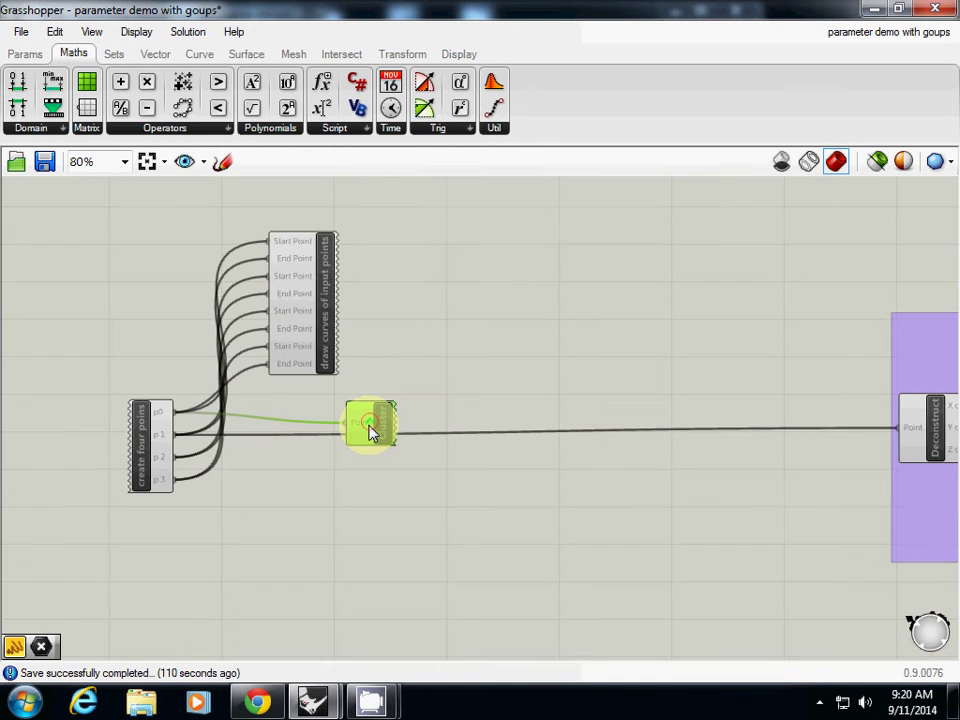
# Rename the cluster 'first point parameterized' and shift it slightly right
pyautogui.rightClick(383, 432)
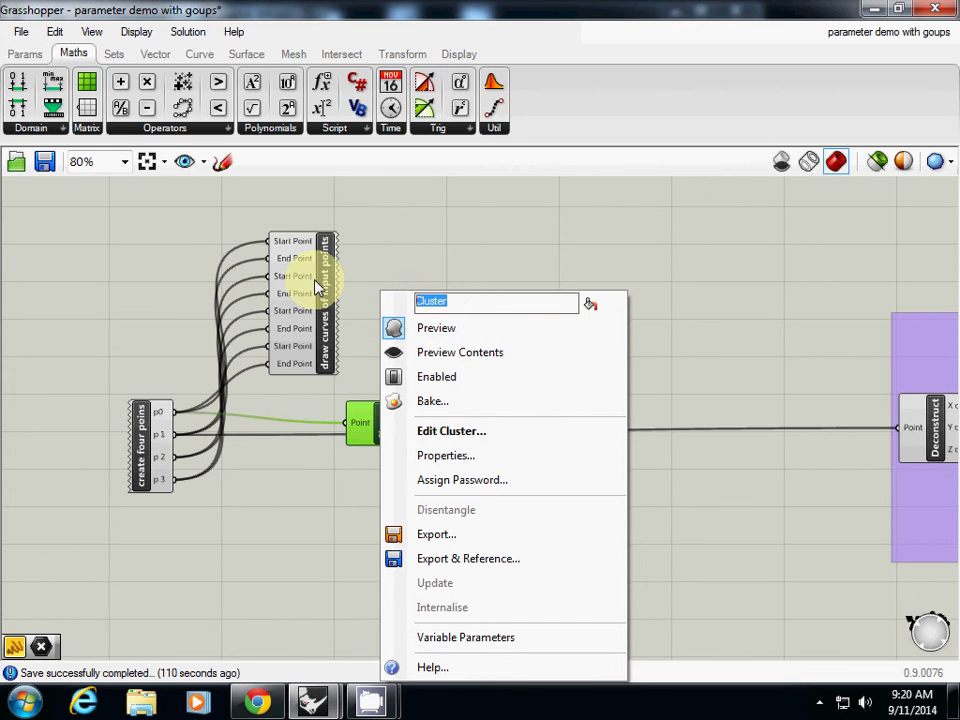
pyautogui.write('par')
pyautogui.press('BackSpace')
pyautogui.press('BackSpace')
pyautogui.press('BackSpace')
pyautogui.write('first point pap')
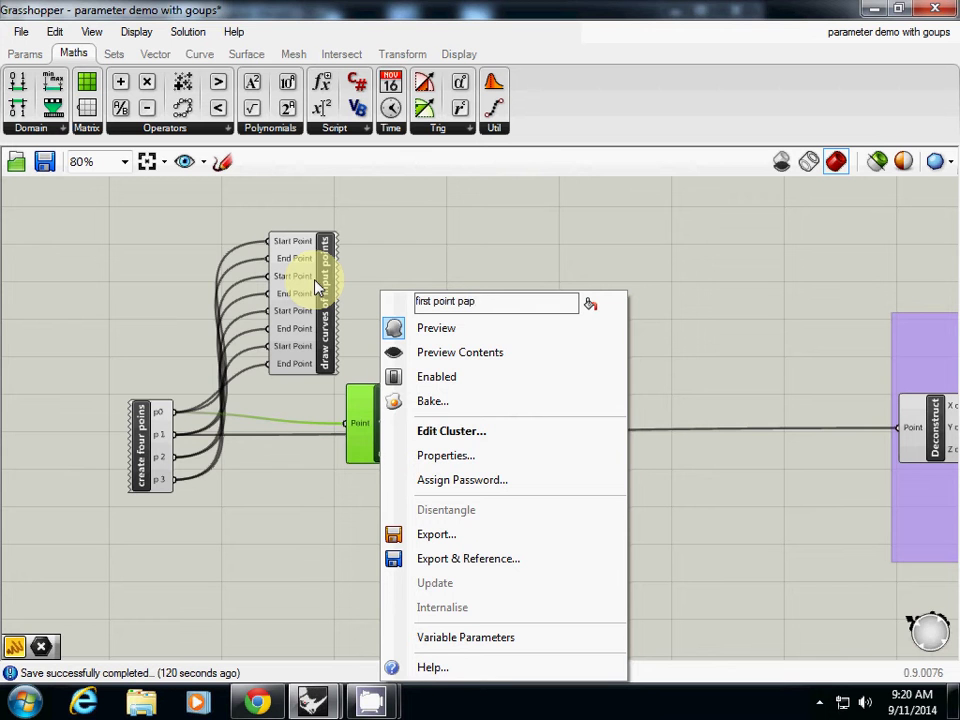
pyautogui.press('BackSpace')
pyautogui.write('rameterized')
pyautogui.press('Return')
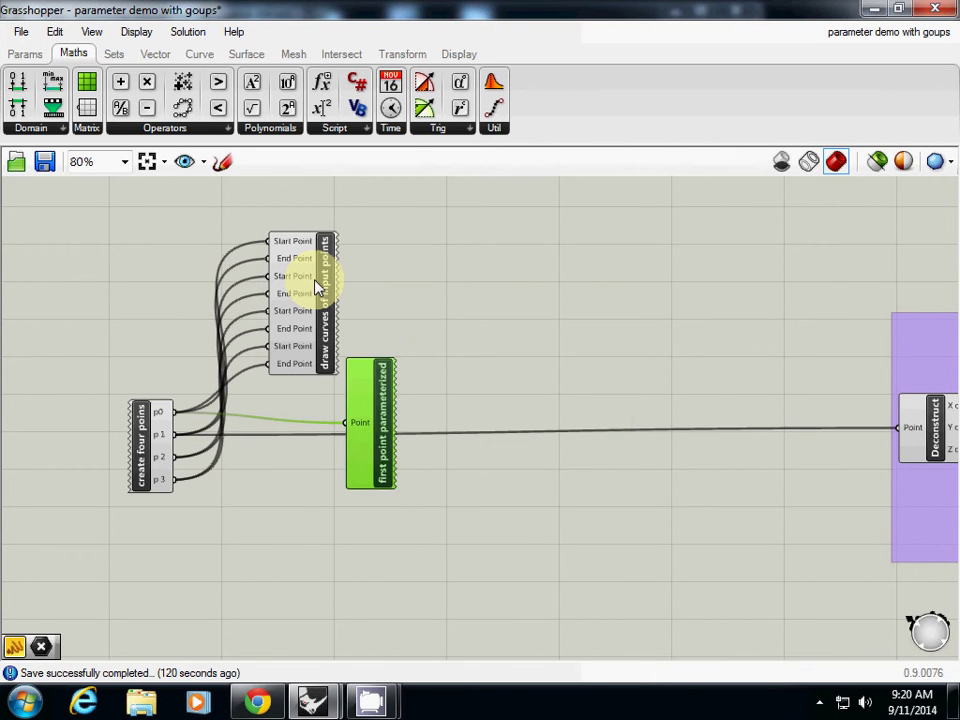
pyautogui.moveTo(411, 394); pyautogui.dragTo(437, 405)
pyautogui.scroll(-3, 437, 405)
pyautogui.moveTo(559, 377); pyautogui.dragTo(381, 372, button='right')
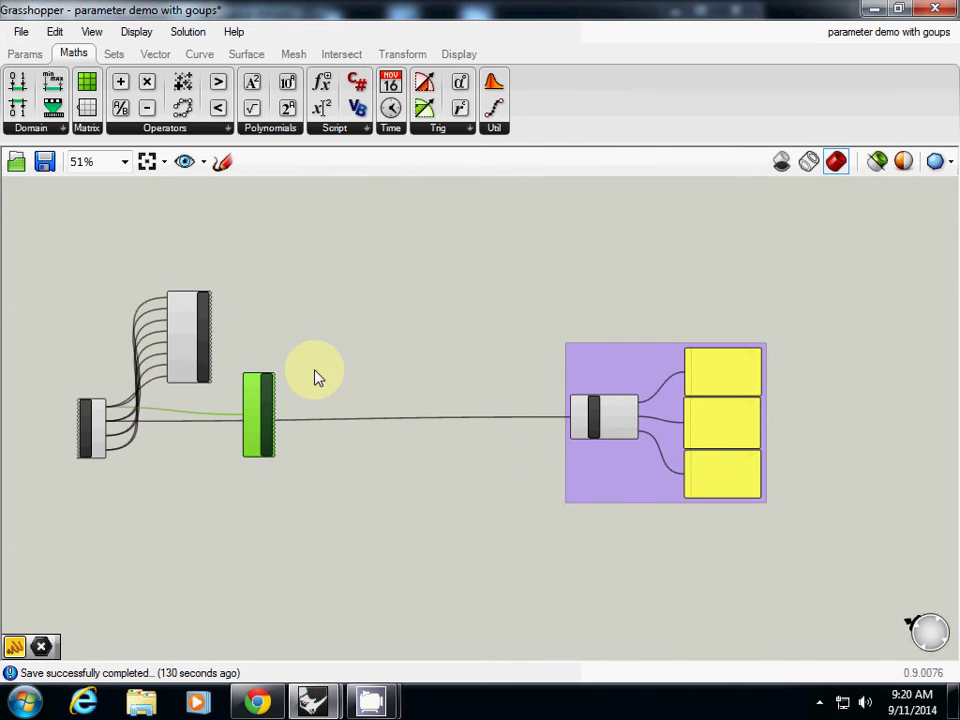
# Restore the Grasshopper window beside Rhino and pan to view the whole definition
pyautogui.click(897, 9)
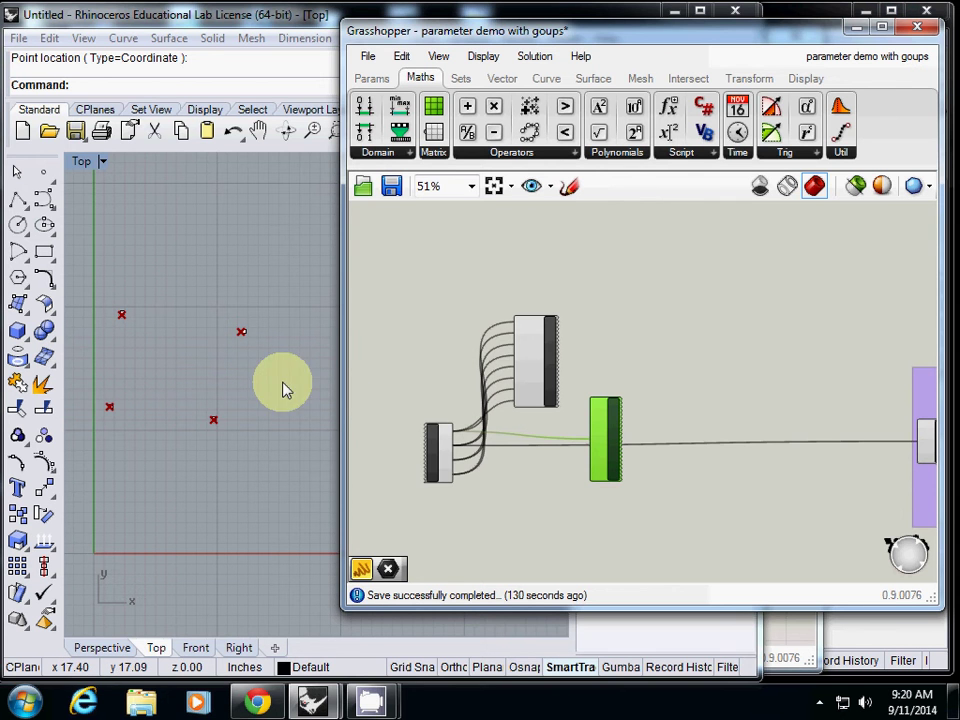
pyautogui.click(609, 360)
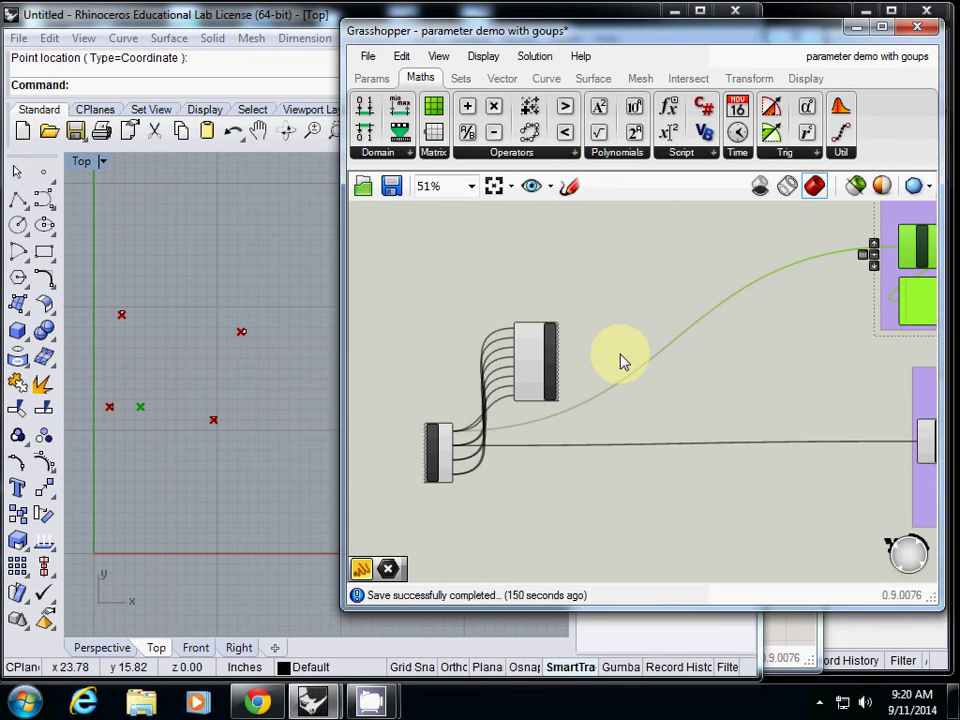
pyautogui.scroll(-3, 620, 360)
pyautogui.moveTo(626, 360); pyautogui.dragTo(493, 381, button='right')
pyautogui.moveTo(476, 390)
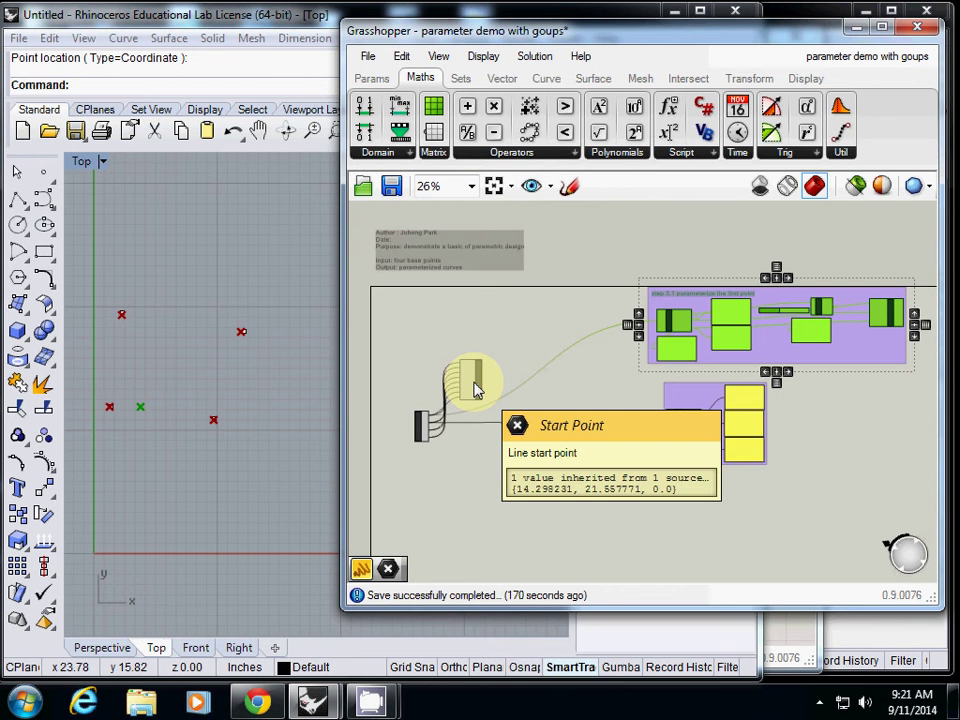
pyautogui.click(503, 338)
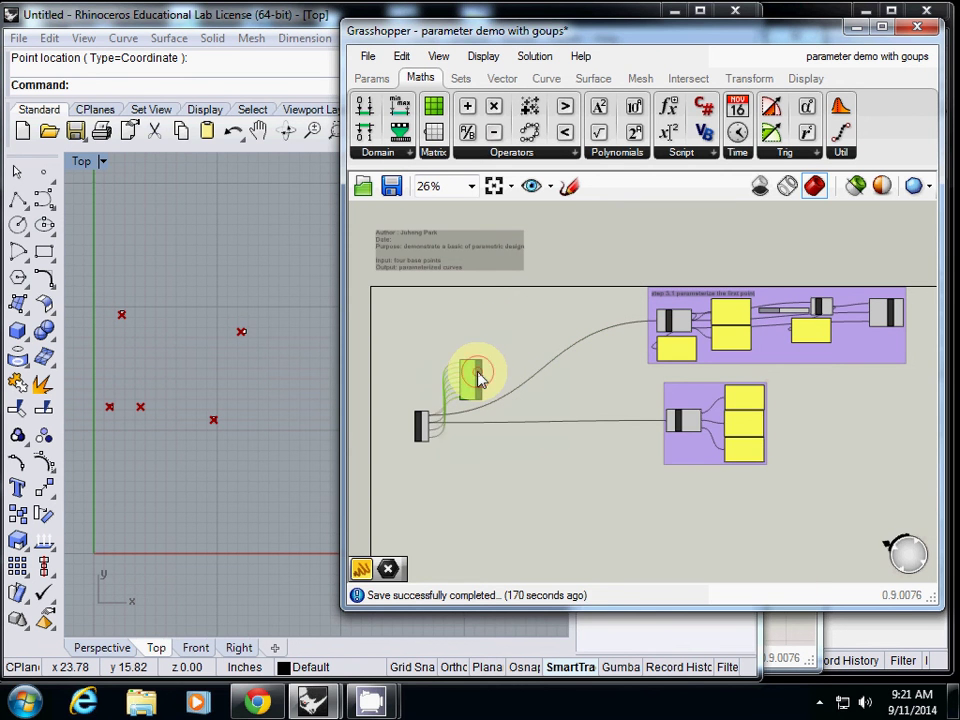
pyautogui.doubleClick(478, 377)
pyautogui.scroll(-2, 540, 345)
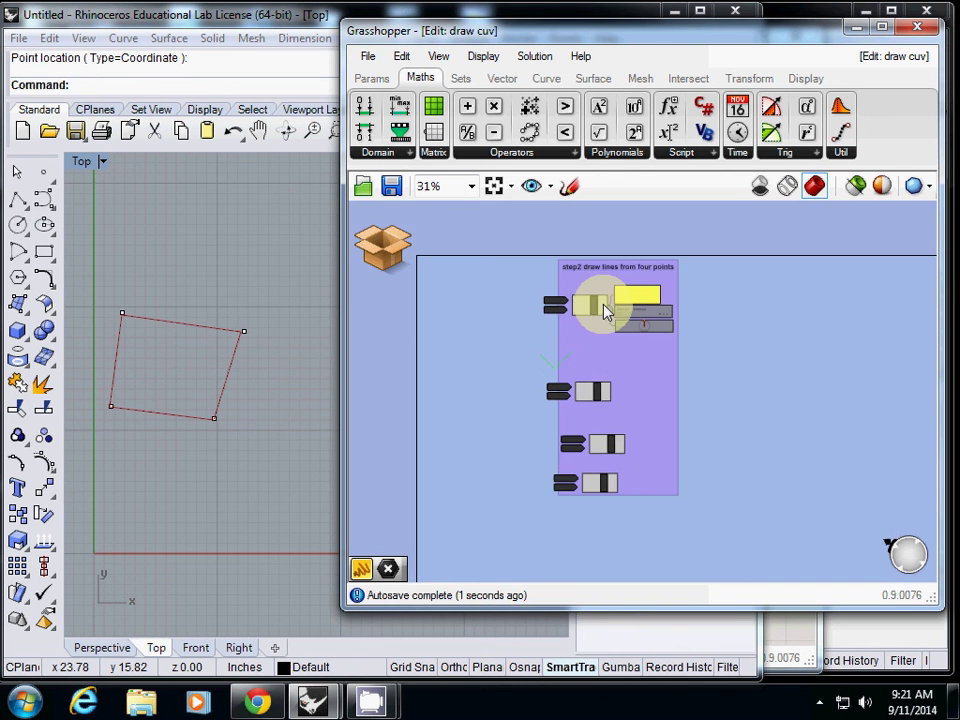
pyautogui.click(381, 250)
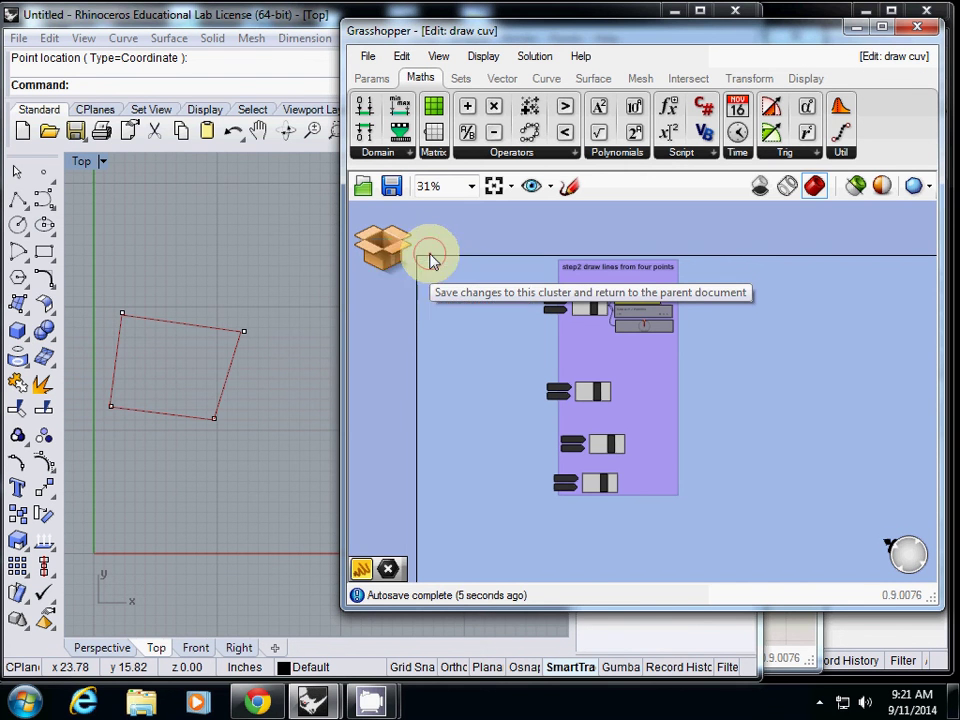
pyautogui.click(432, 256)
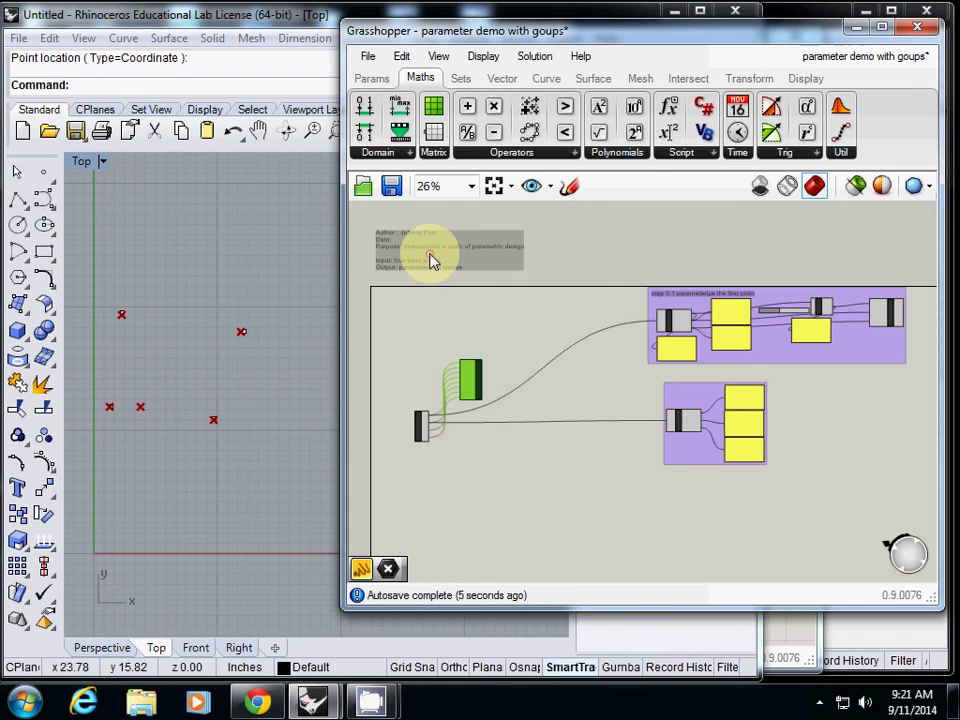
pyautogui.doubleClick(476, 384)
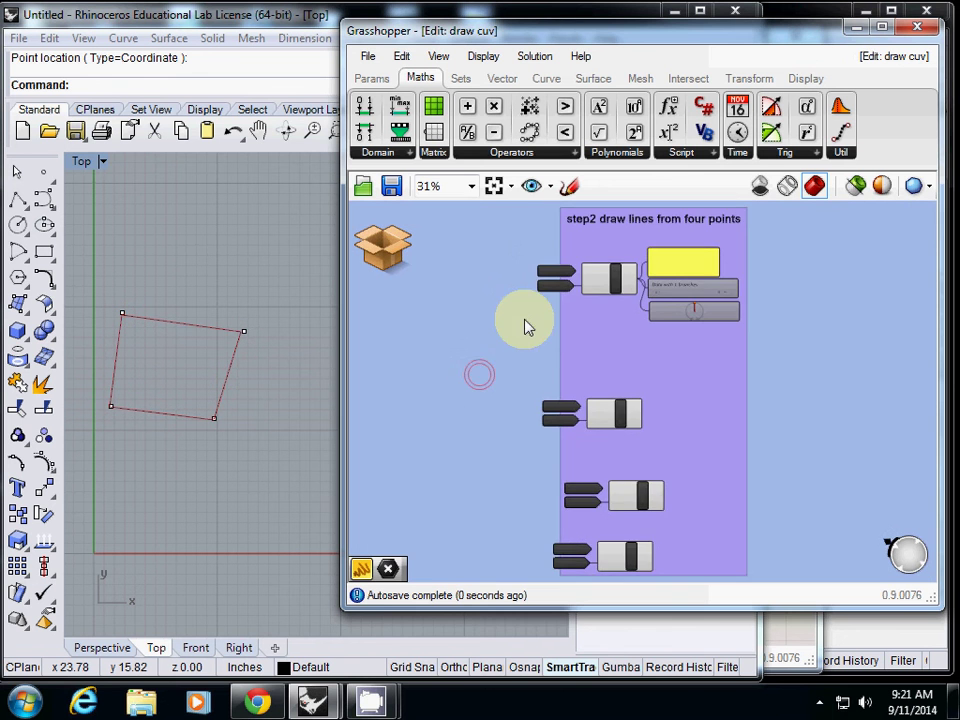
pyautogui.moveTo(502, 267); pyautogui.dragTo(765, 523)
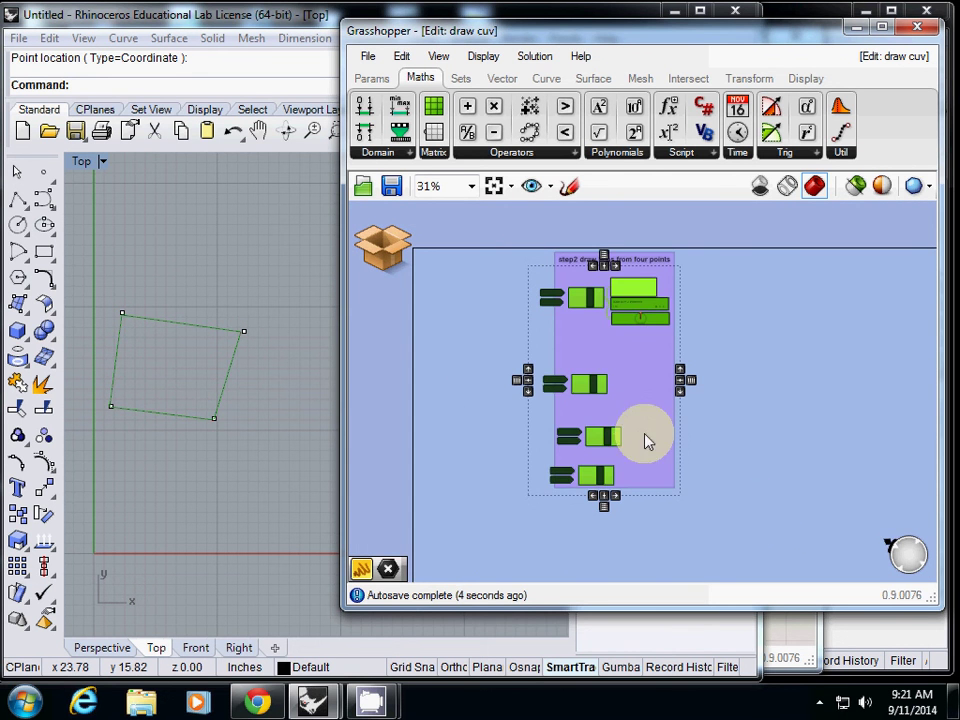
pyautogui.click(383, 258)
pyautogui.click(427, 268)
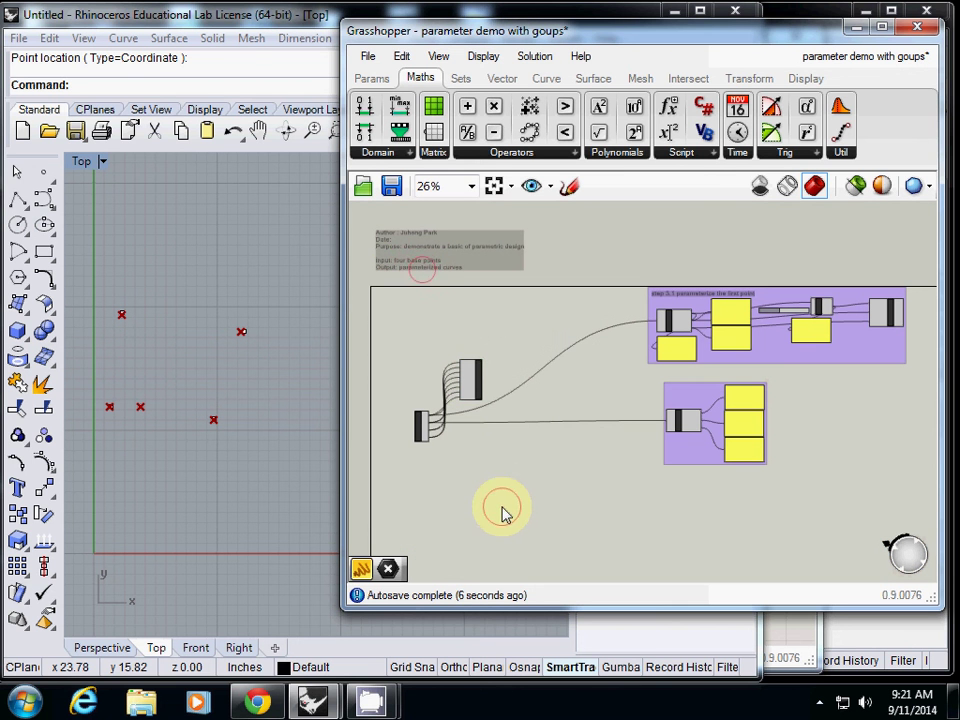
pyautogui.click(621, 509)
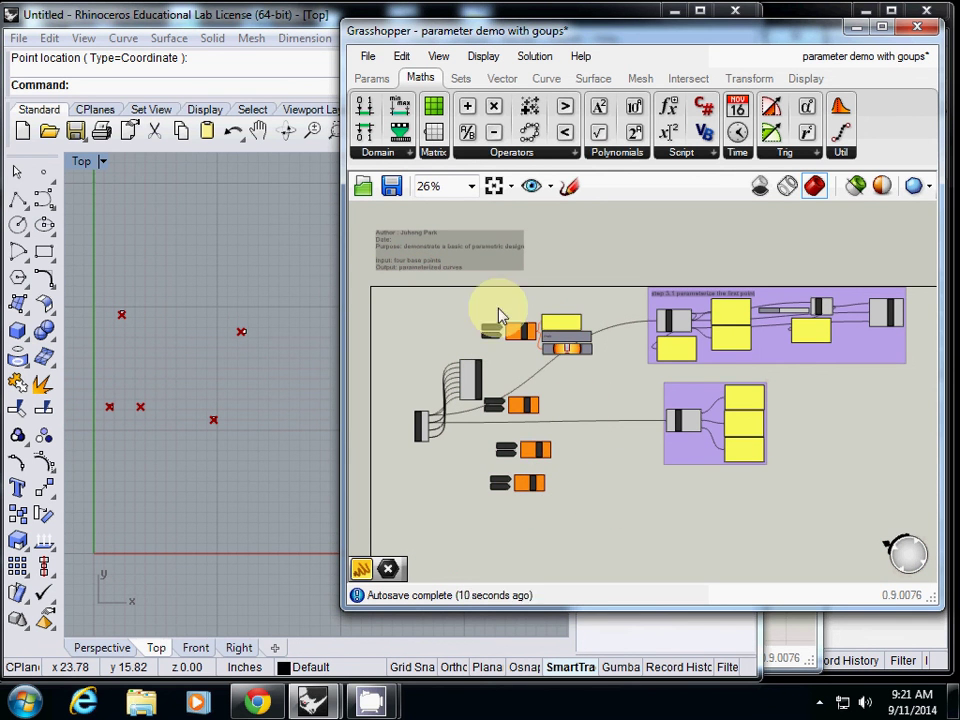
pyautogui.moveTo(452, 288); pyautogui.dragTo(598, 534)
pyautogui.click(594, 503)
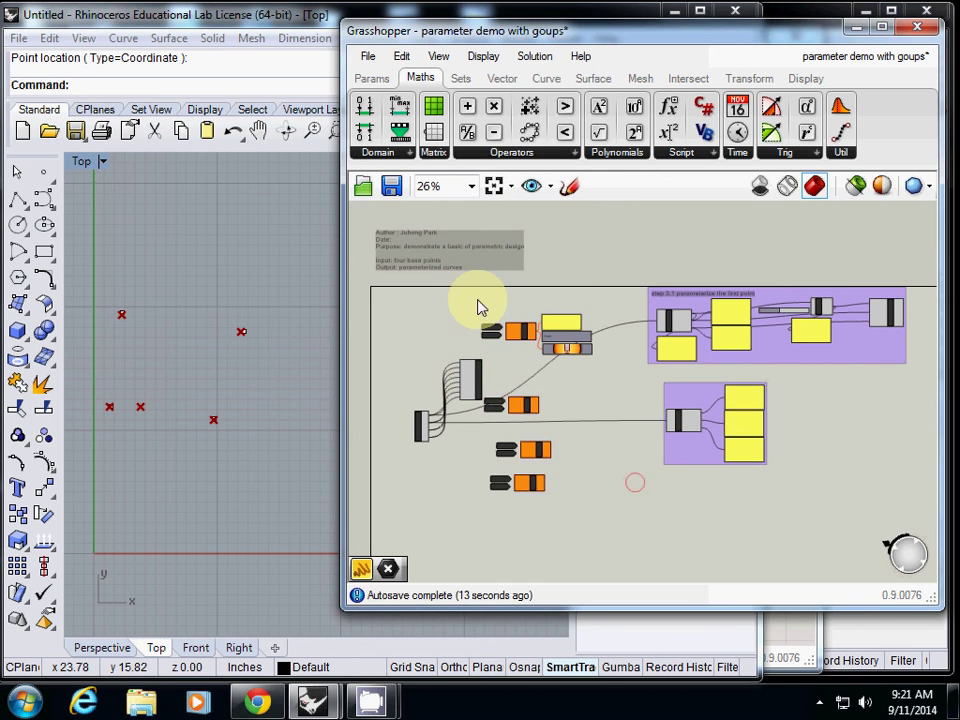
pyautogui.moveTo(474, 286); pyautogui.dragTo(622, 554)
pyautogui.press('Delete')
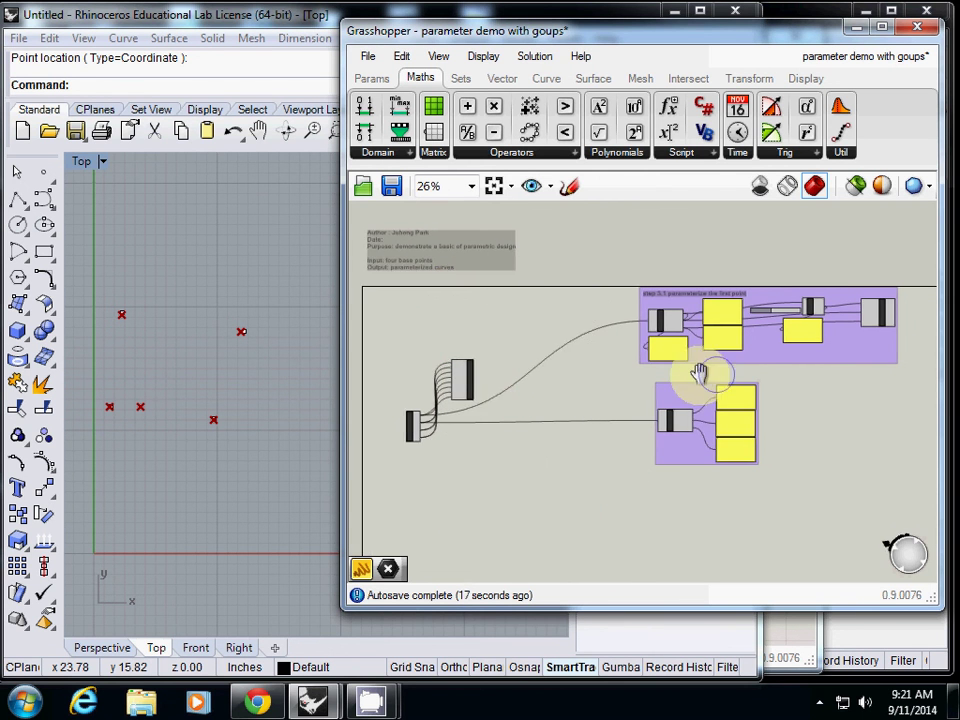
# Add a Point parameter wired from Construct Point's output, then select the step 3.1 group
pyautogui.moveTo(870, 298); pyautogui.dragTo(628, 356, button='right')
pyautogui.scroll(4, 668, 390)
pyautogui.scroll(3, 668, 390)
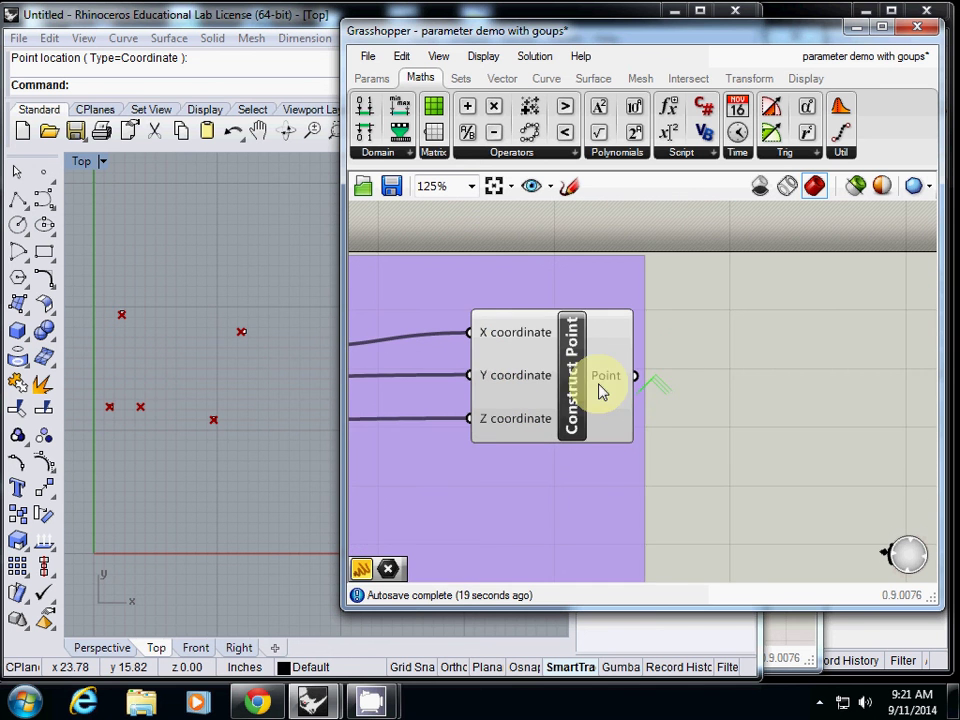
pyautogui.scroll(-3, 600, 390)
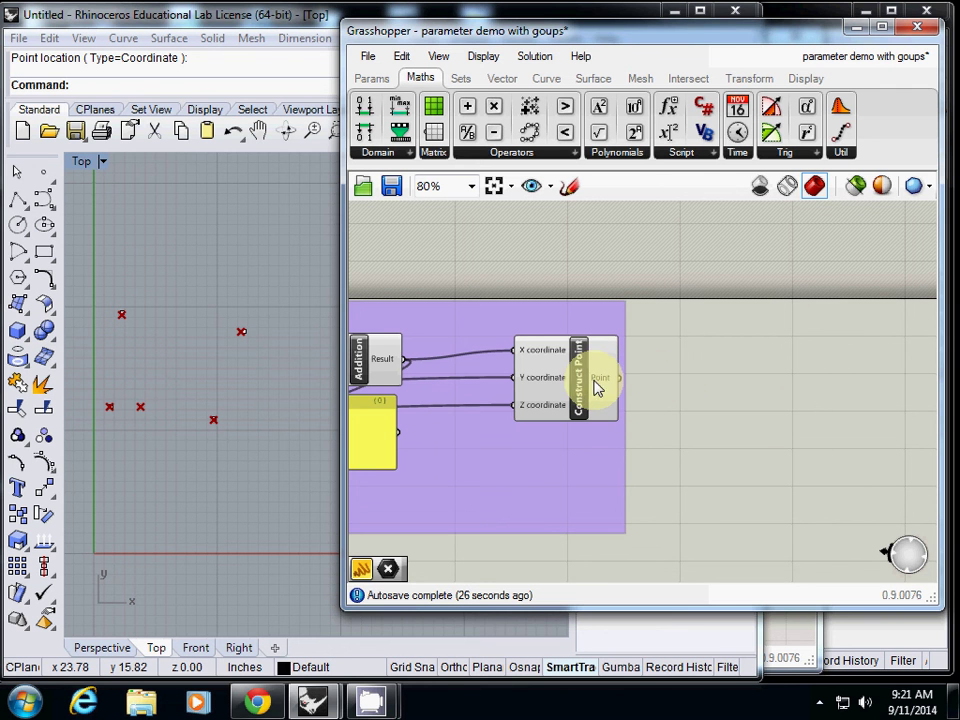
pyautogui.click(770, 406)
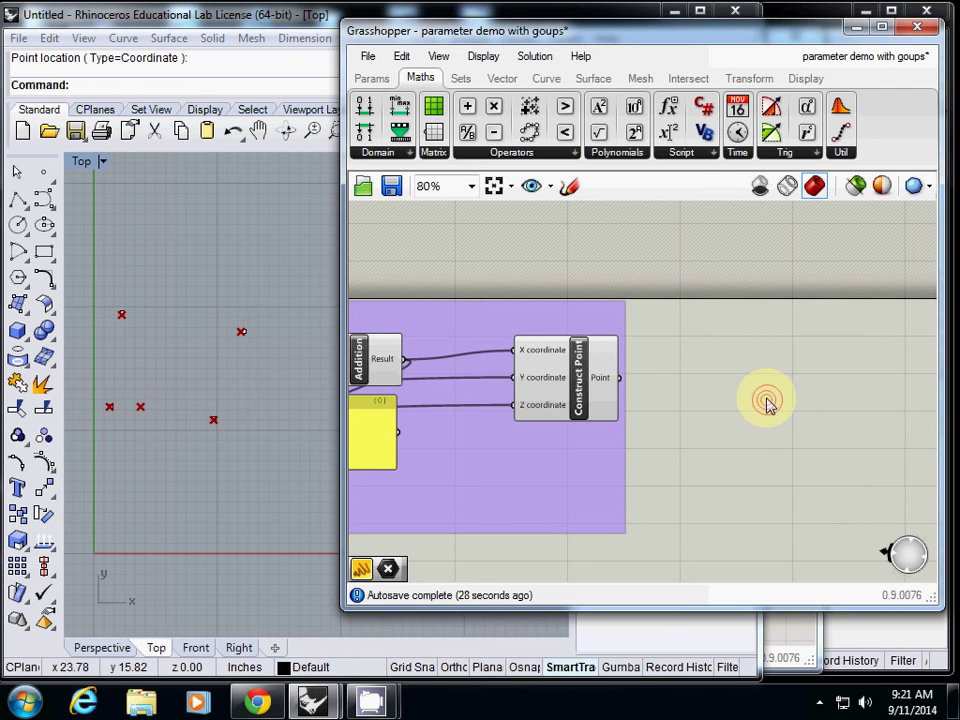
pyautogui.doubleClick(760, 398)
pyautogui.write('point')
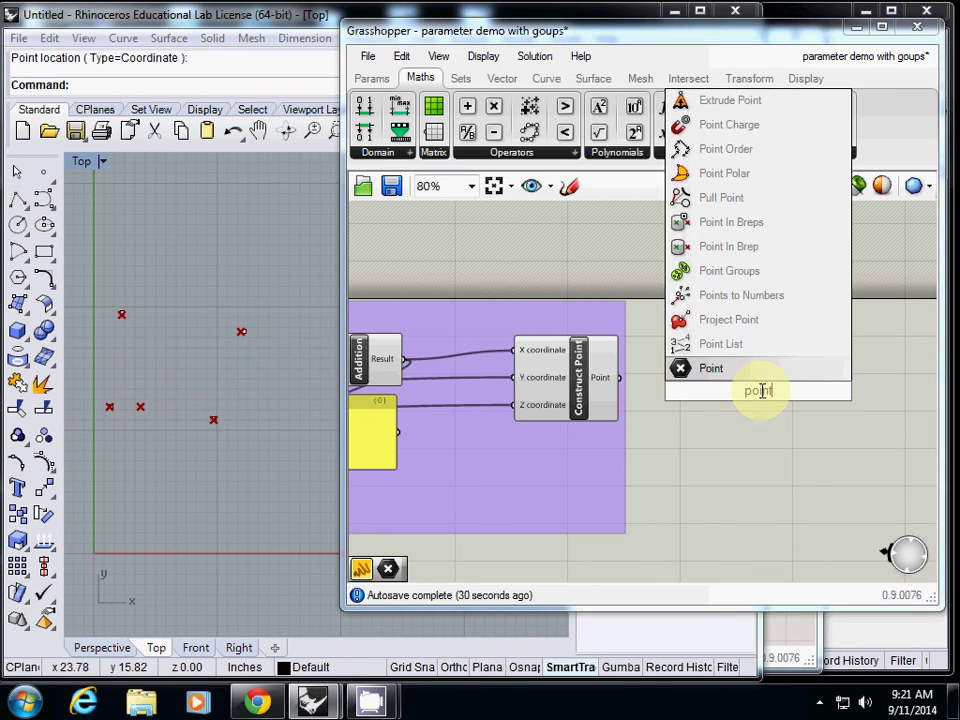
pyautogui.press('Return')
pyautogui.moveTo(620, 378); pyautogui.dragTo(767, 386)
pyautogui.moveTo(762, 404)
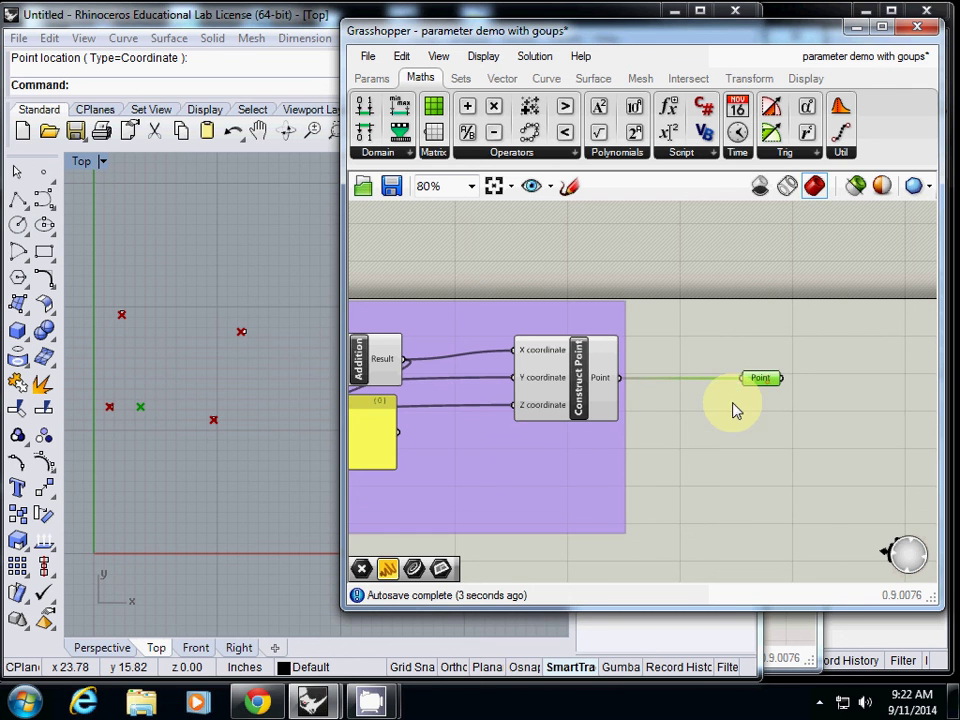
pyautogui.scroll(-5, 718, 422)
pyautogui.moveTo(413, 349); pyautogui.dragTo(699, 462)
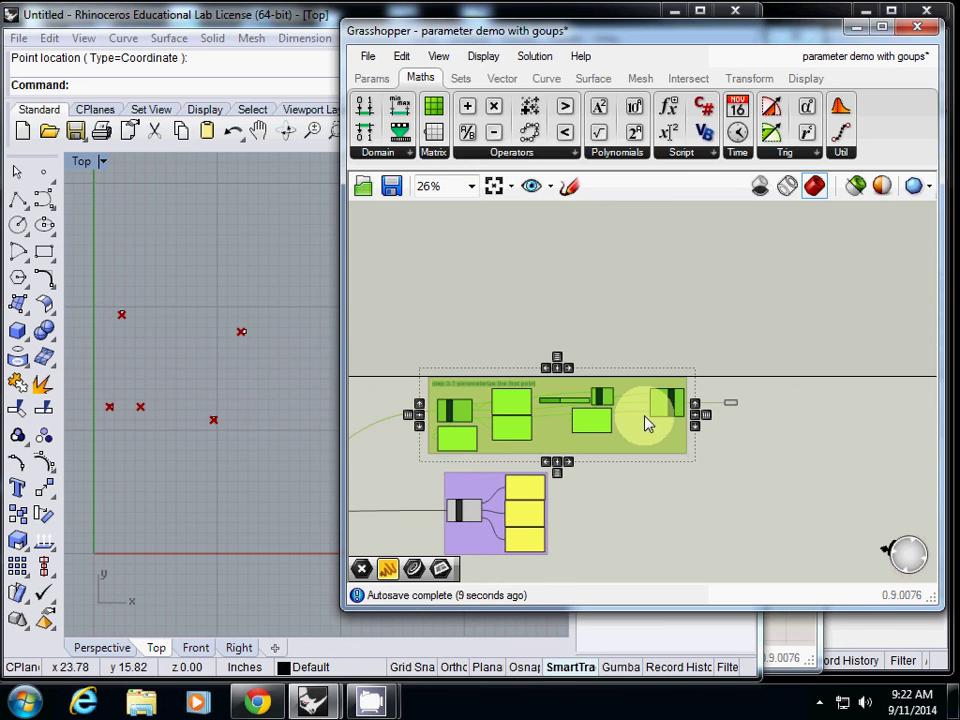
# Collapse the selected step2 group into a cluster and move the nearby components beside it
pyautogui.click(401, 56)
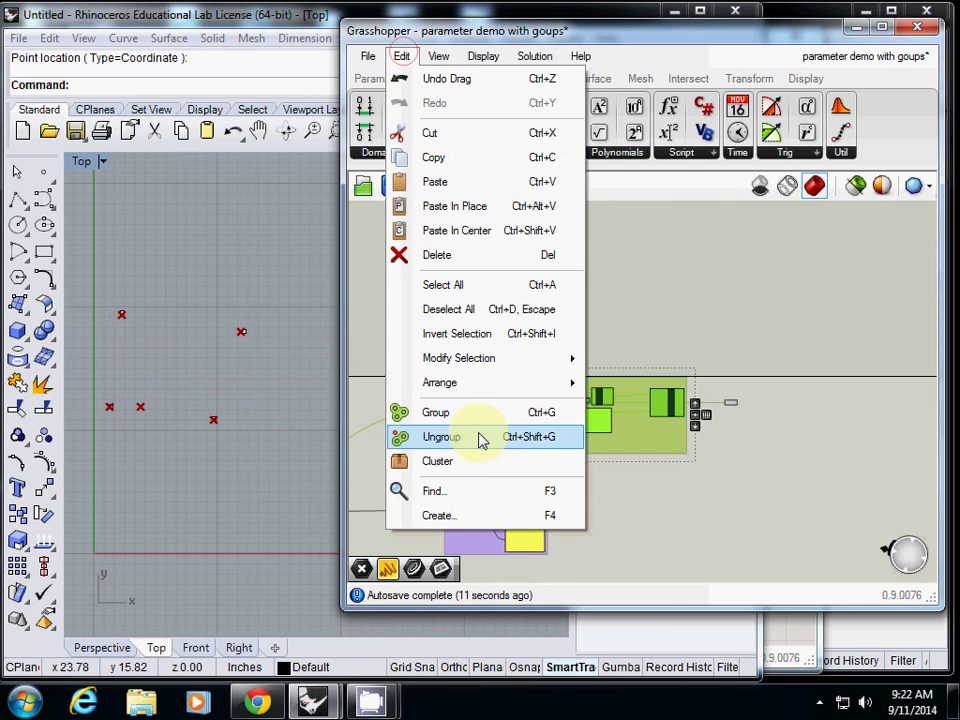
pyautogui.click(440, 461)
pyautogui.moveTo(579, 424); pyautogui.dragTo(794, 377, button='right')
pyautogui.moveTo(733, 360); pyautogui.dragTo(474, 441)
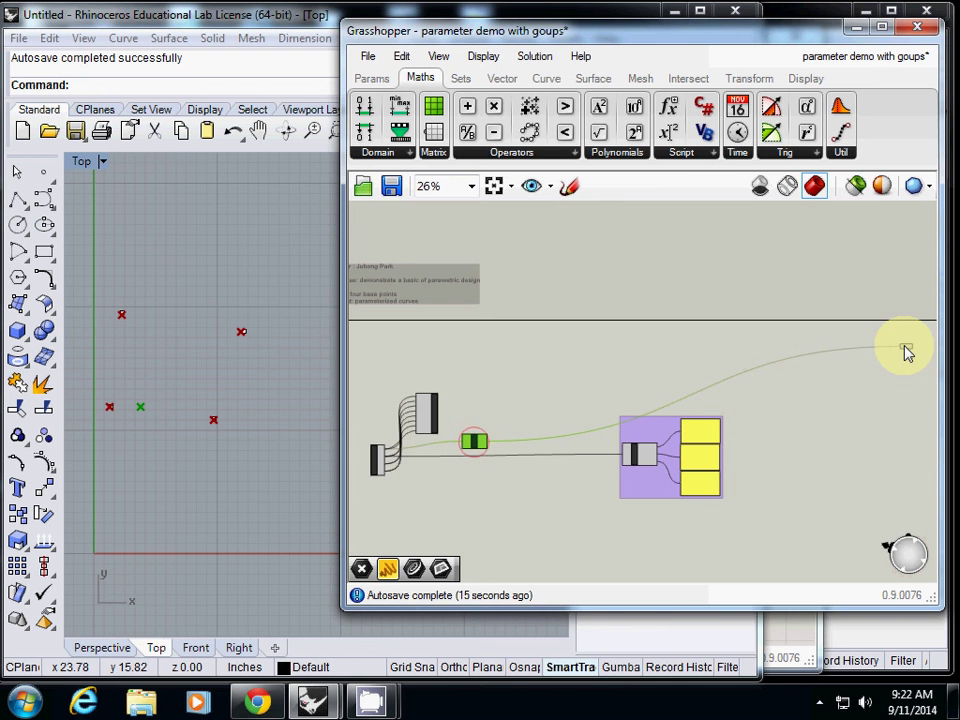
pyautogui.moveTo(904, 349); pyautogui.dragTo(525, 446)
pyautogui.moveTo(420, 416); pyautogui.dragTo(521, 380, button='right')
pyautogui.scroll(3, 522, 383)
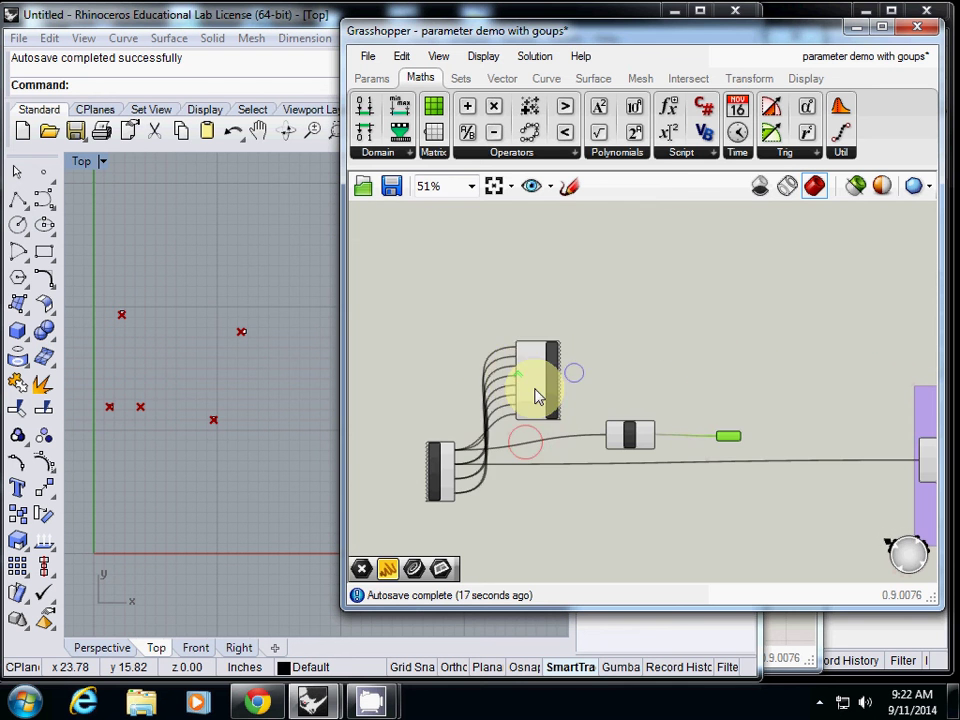
# Inspect the 'draw cuv' cluster's contents, return to the main canvas, and nudge it slightly
pyautogui.doubleClick(551, 388)
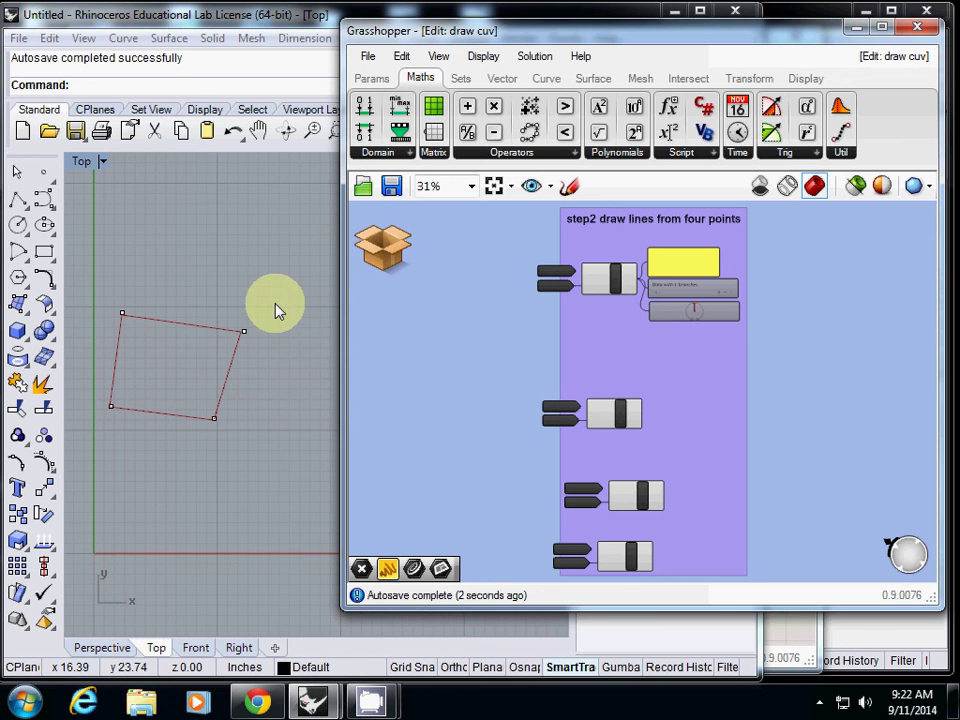
pyautogui.click(380, 252)
pyautogui.click(436, 283)
pyautogui.click(612, 336)
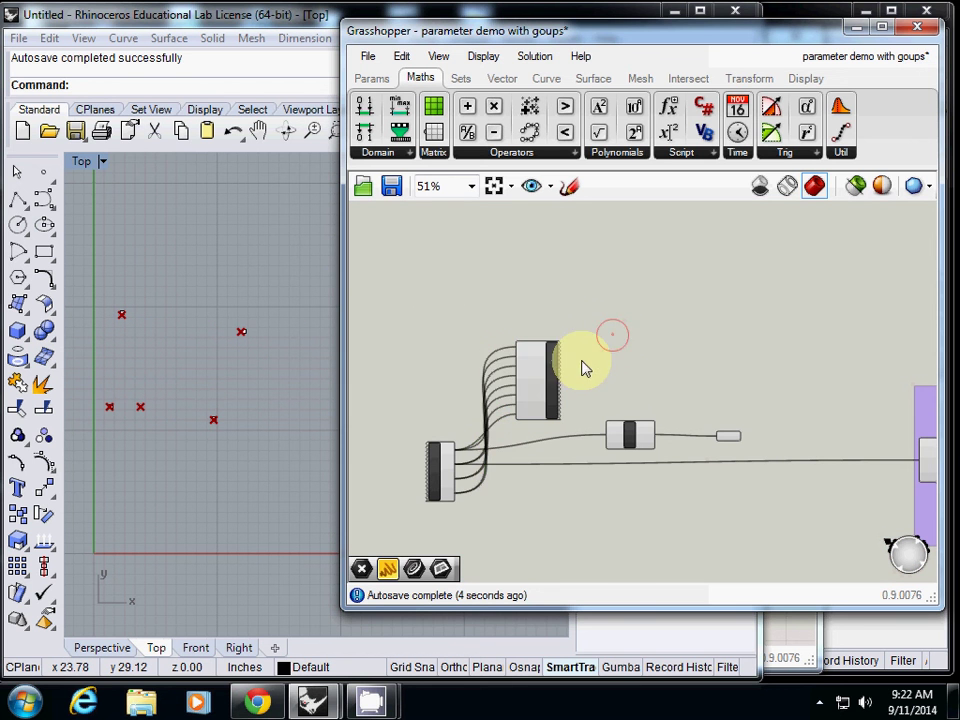
pyautogui.moveTo(556, 388); pyautogui.dragTo(565, 376)
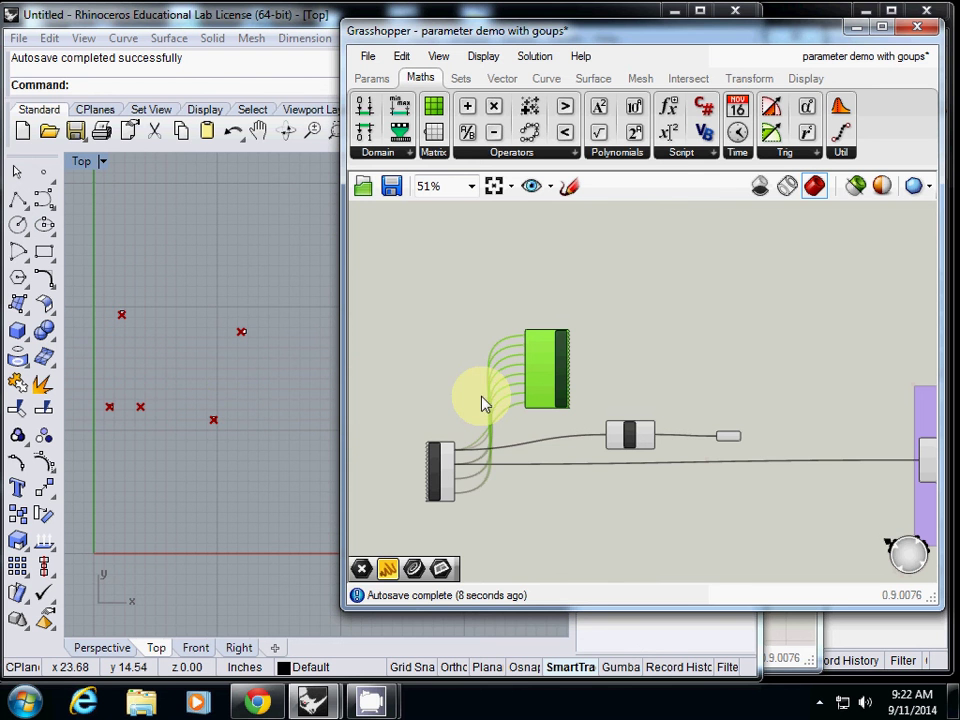
pyautogui.moveTo(558, 373)
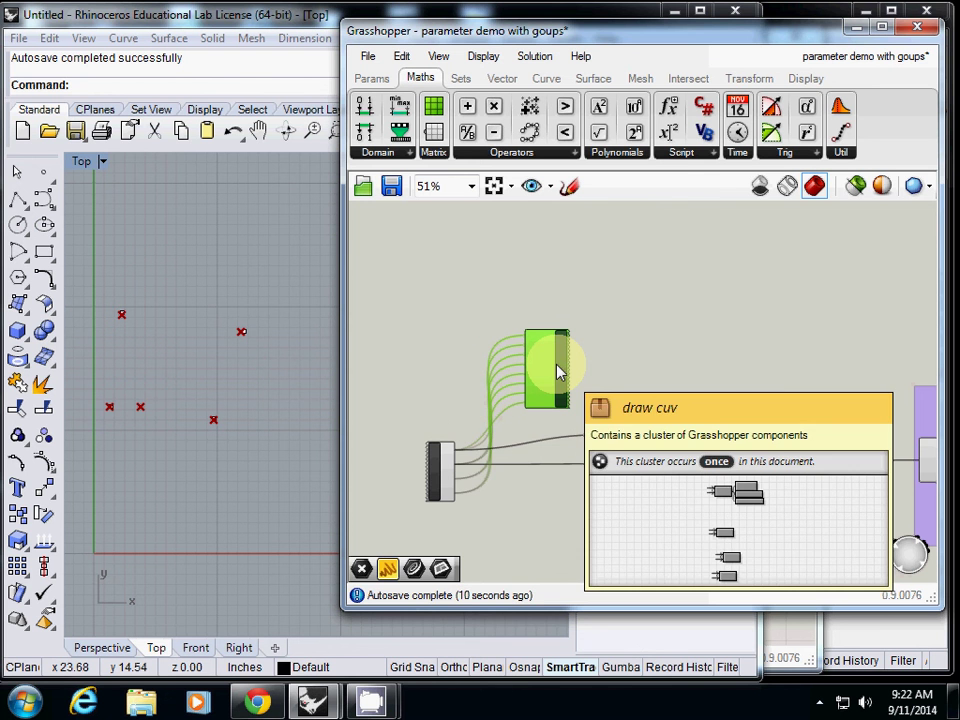
# Place an empty Curve parameter on the canvas above the draw cuv cluster's inputs
pyautogui.click(642, 345)
pyautogui.doubleClick(646, 341)
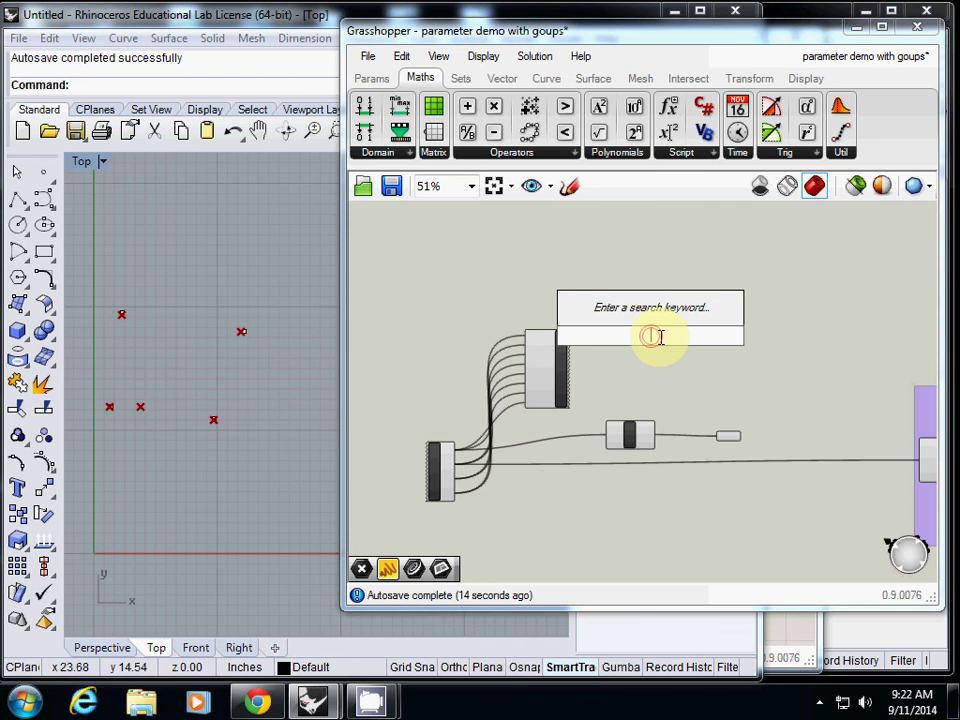
pyautogui.write('curve')
pyautogui.press('Return')
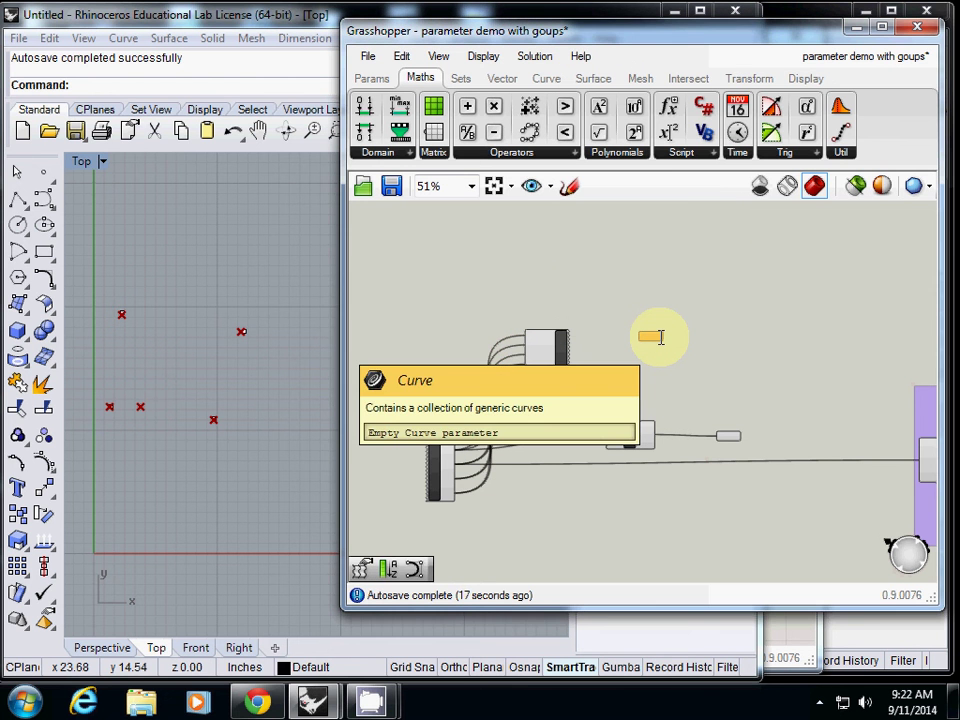
# Look through the File menu and Script components, then close them without choosing anything
pyautogui.click(368, 57)
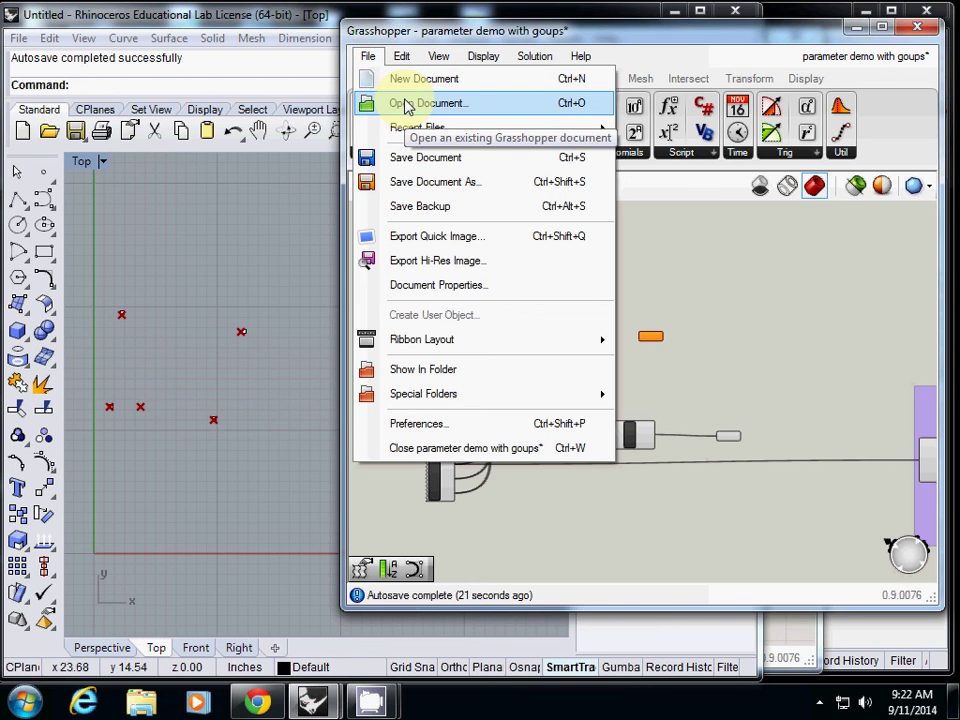
pyautogui.click(710, 152)
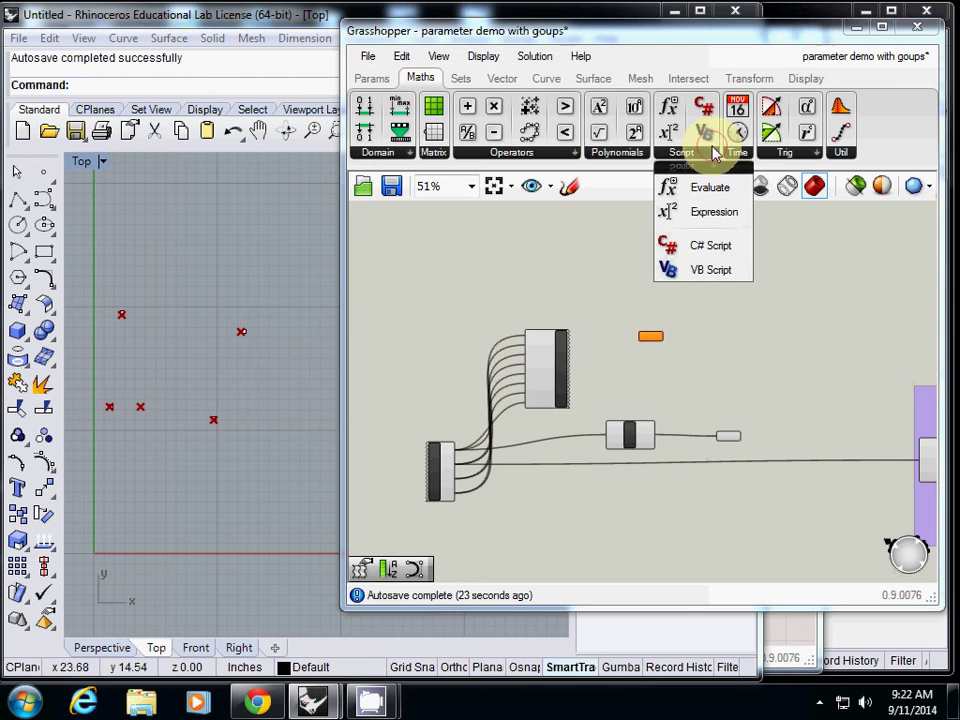
pyautogui.click(515, 248)
pyautogui.click(368, 57)
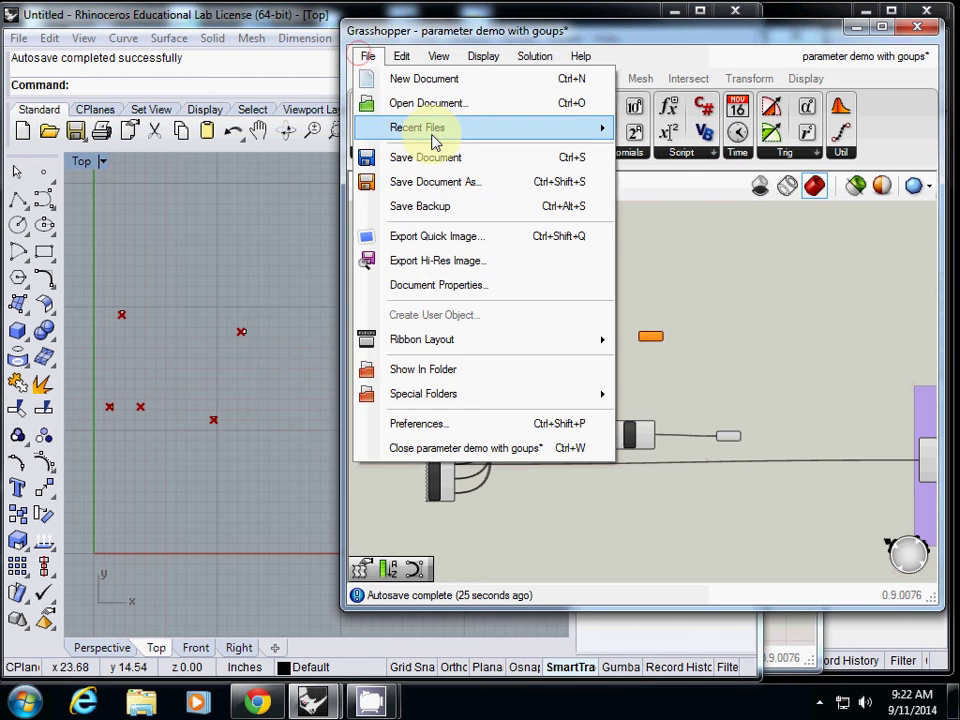
pyautogui.click(583, 204)
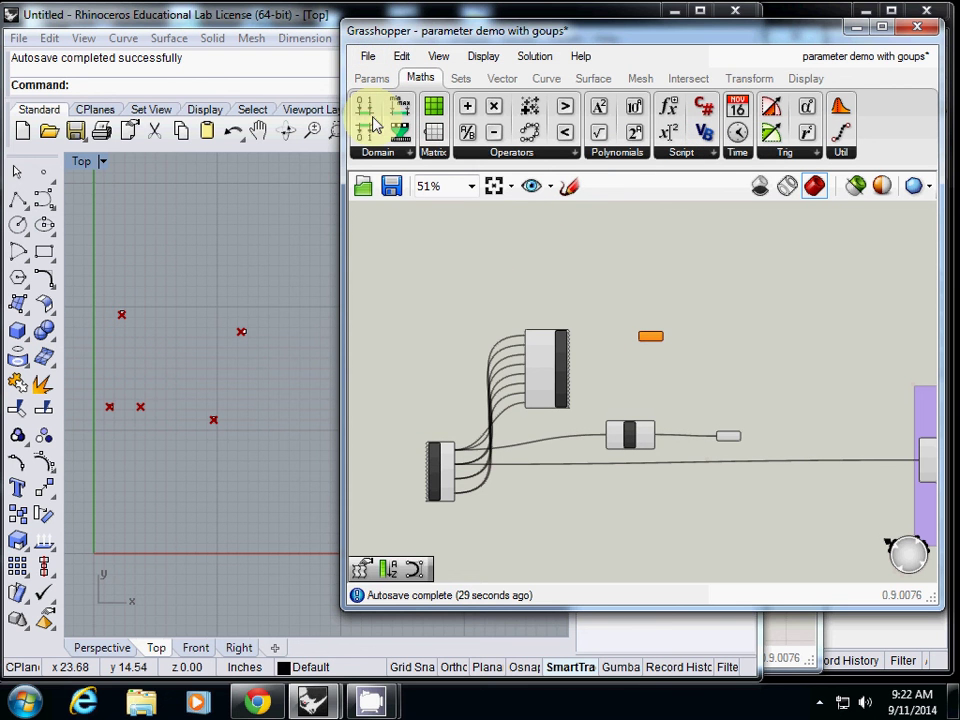
# Bring the purple group to the centre of the canvas view
pyautogui.scroll(-3, 446, 277)
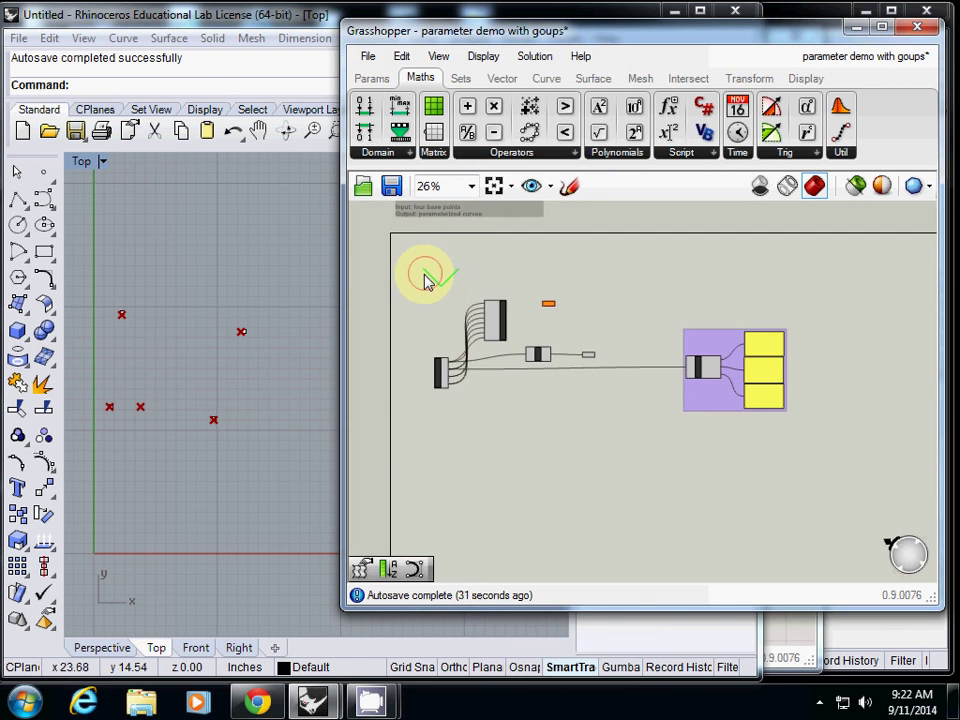
pyautogui.scroll(3, 410, 290)
pyautogui.scroll(-1, 407, 292)
pyautogui.click(558, 345)
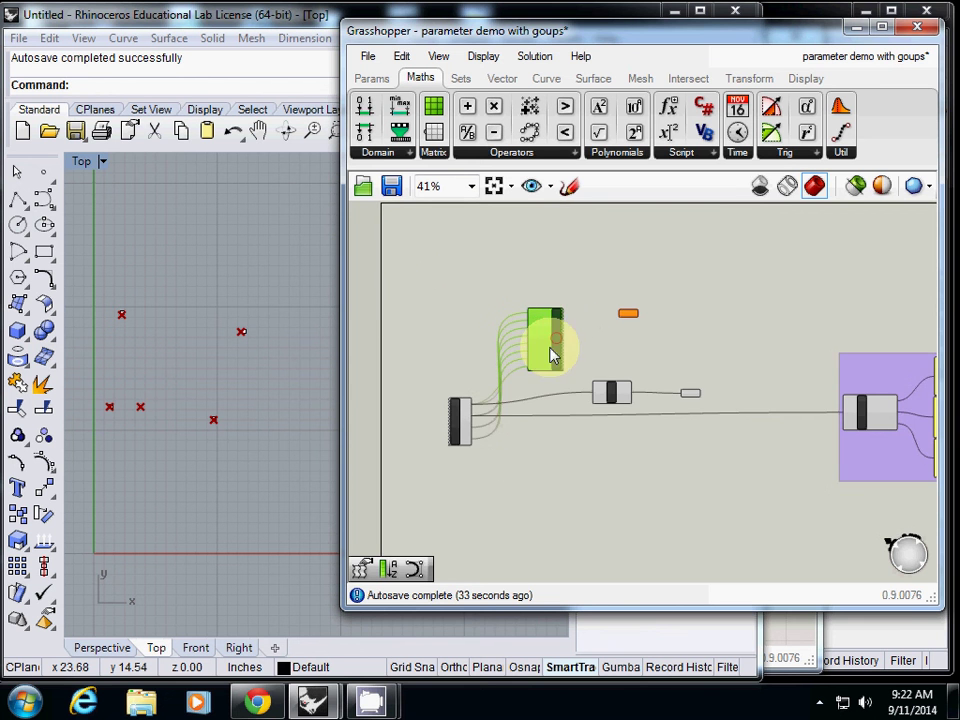
pyautogui.moveTo(626, 334); pyautogui.dragTo(596, 386, button='right')
pyautogui.moveTo(825, 354); pyautogui.dragTo(672, 402, button='right')
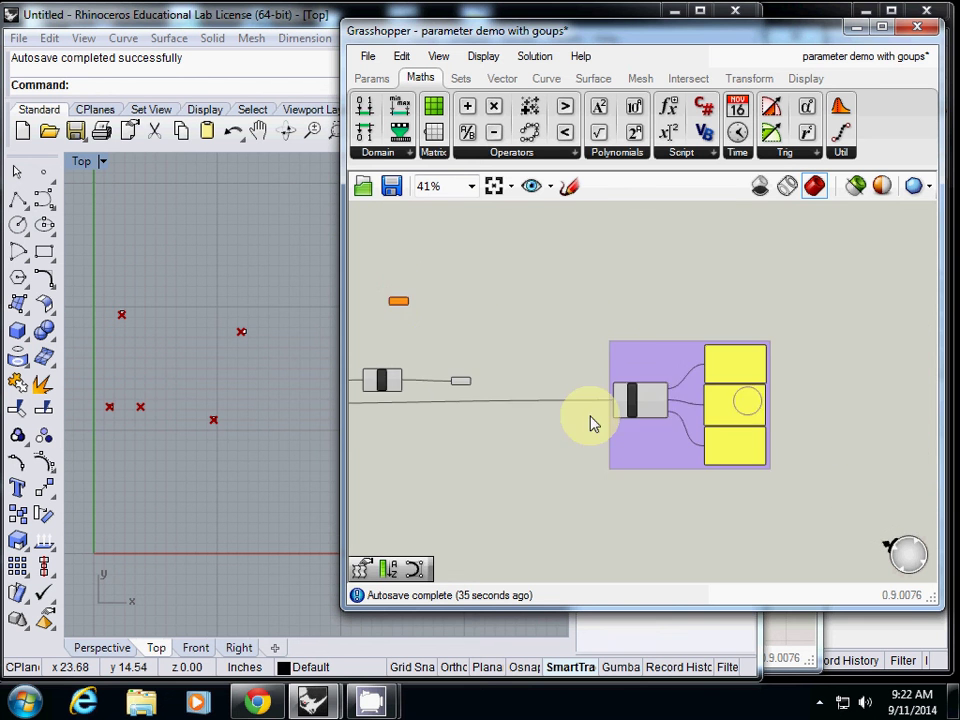
# Shift the Point parameter left, closer to the draw cuv cluster
pyautogui.scroll(4, 672, 402)
pyautogui.scroll(-4, 640, 415)
pyautogui.moveTo(589, 388); pyautogui.dragTo(592, 352, button='right')
pyautogui.moveTo(500, 364); pyautogui.dragTo(456, 364)
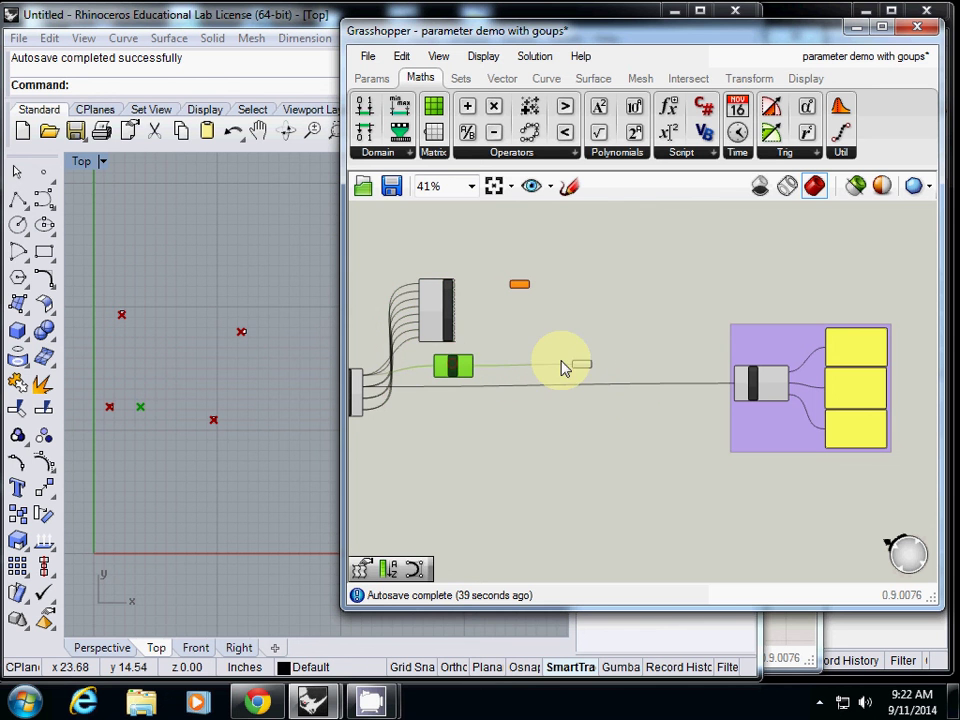
pyautogui.moveTo(563, 370); pyautogui.dragTo(500, 370)
# Box-select the orange Curve parameter
pyautogui.scroll(3, 530, 360)
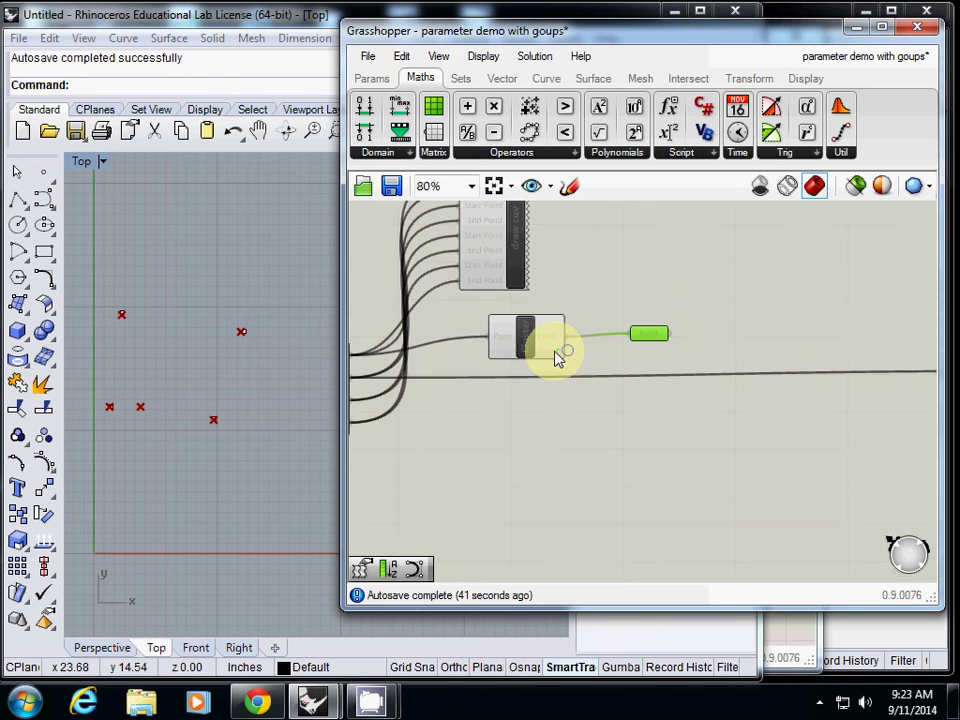
pyautogui.scroll(-3, 540, 347)
pyautogui.moveTo(585, 228); pyautogui.dragTo(657, 276)
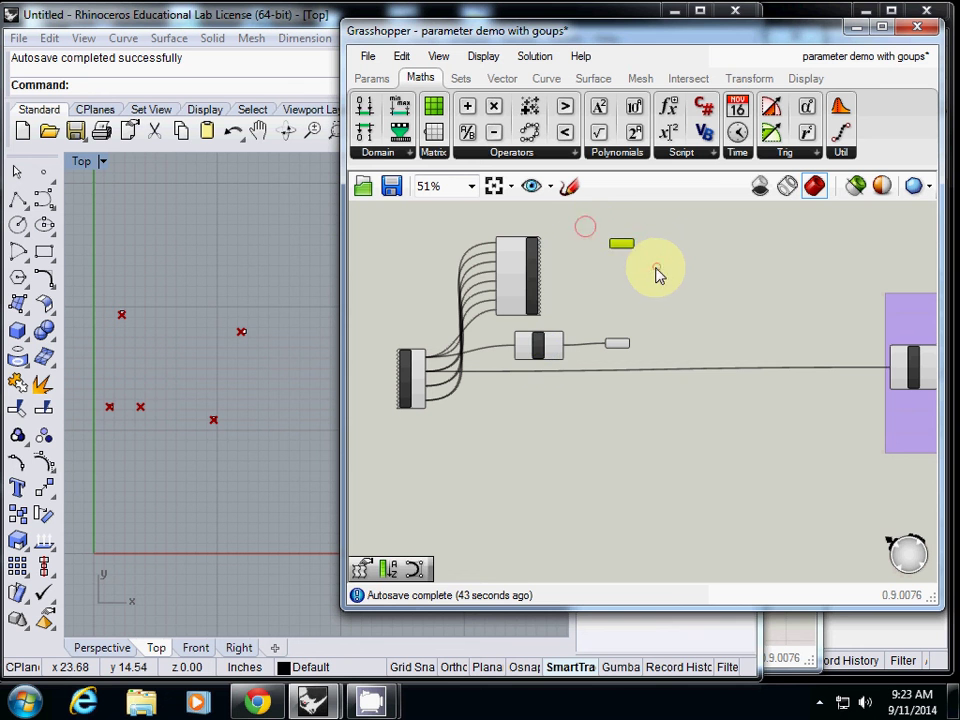
# Enter the draw cuv cluster and fit its 'step2 draw lines from four points' group in view
pyautogui.rightClick(530, 274)
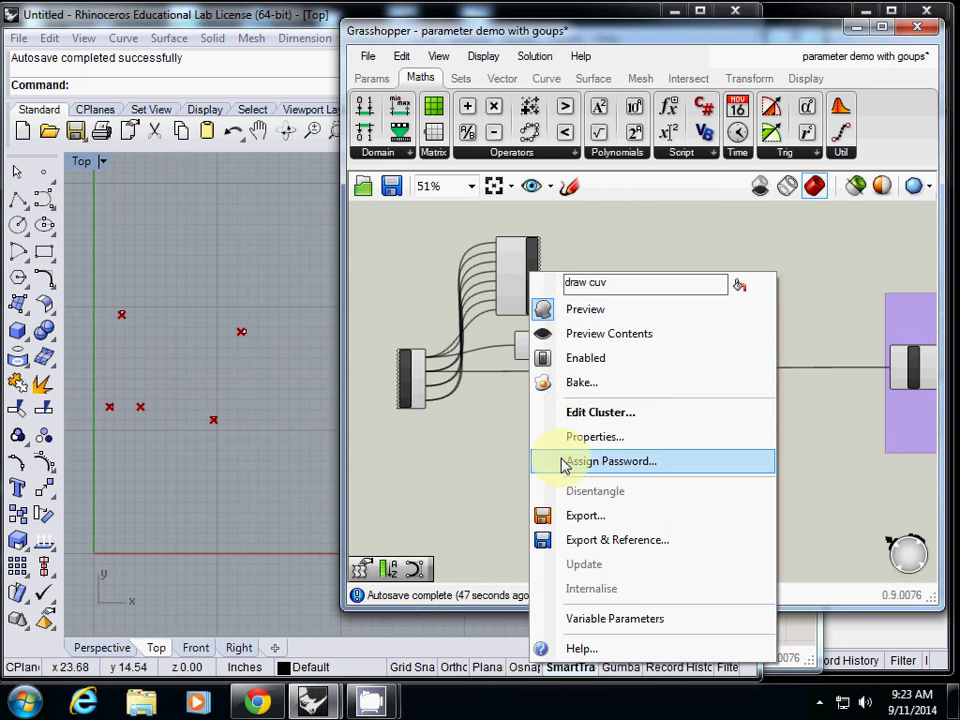
pyautogui.click(537, 262)
pyautogui.doubleClick(530, 258)
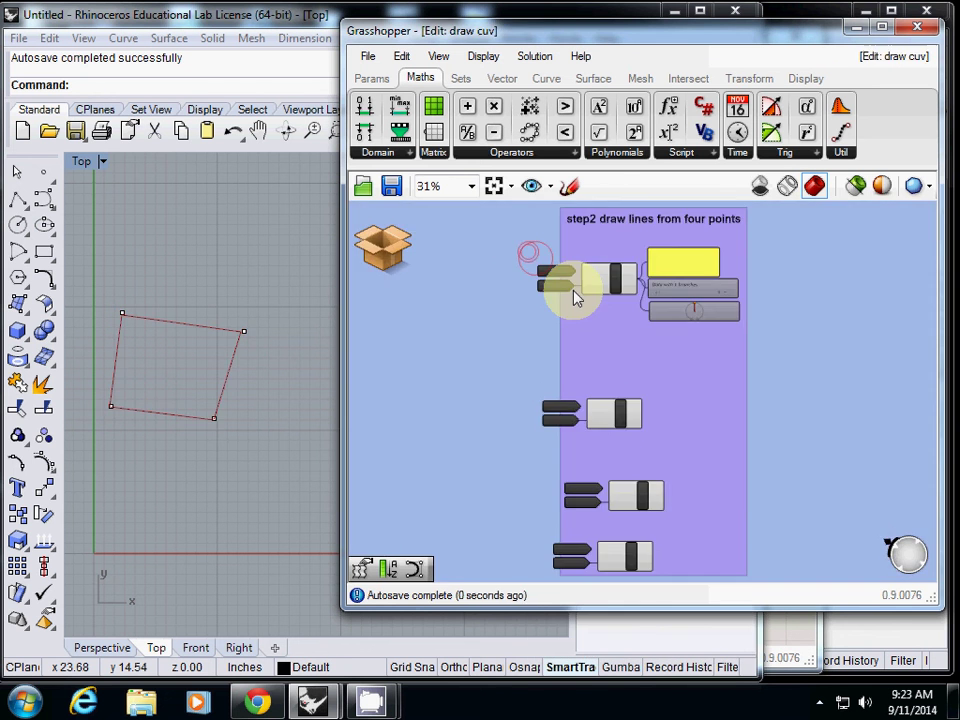
pyautogui.moveTo(739, 352)
pyautogui.mouseDown(button='right')
pyautogui.moveTo(688, 326)
pyautogui.moveTo(677, 355)
pyautogui.mouseUp(button='right')
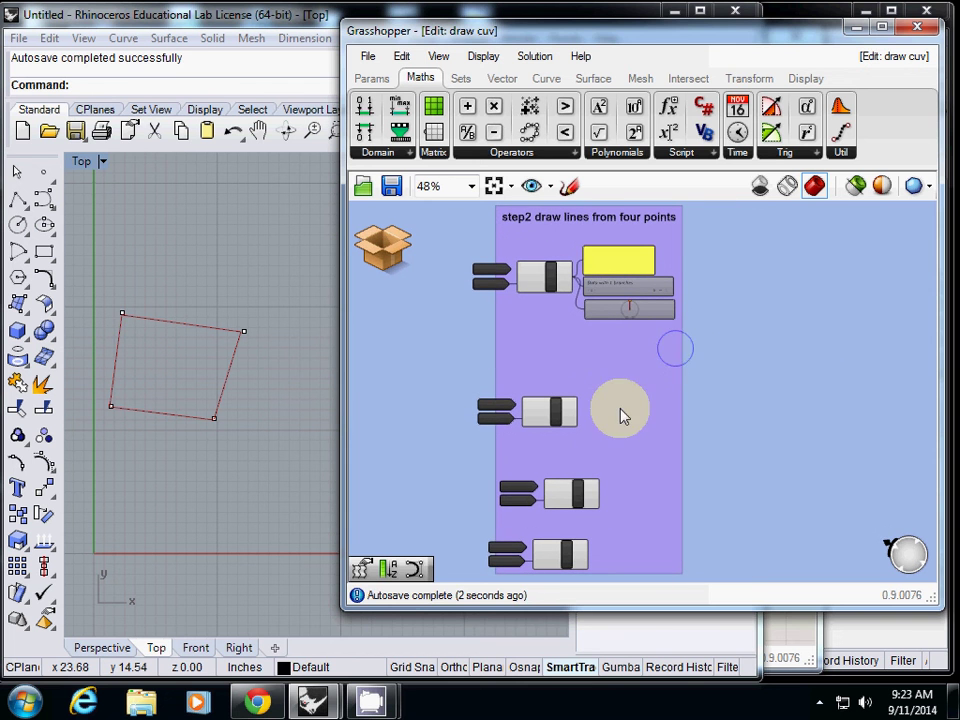
pyautogui.moveTo(371, 700)
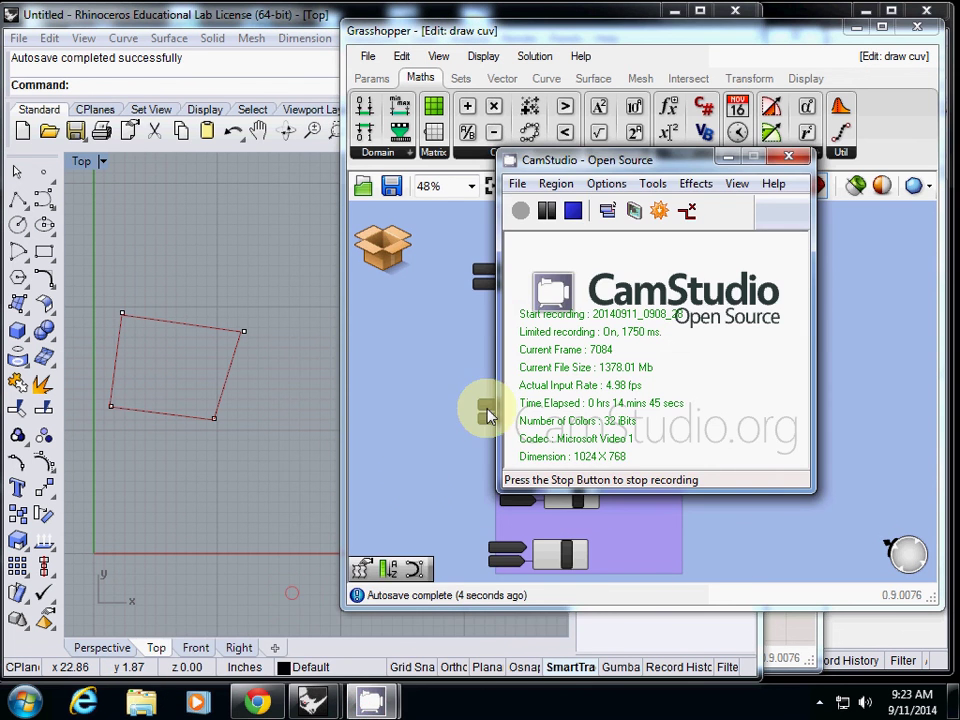